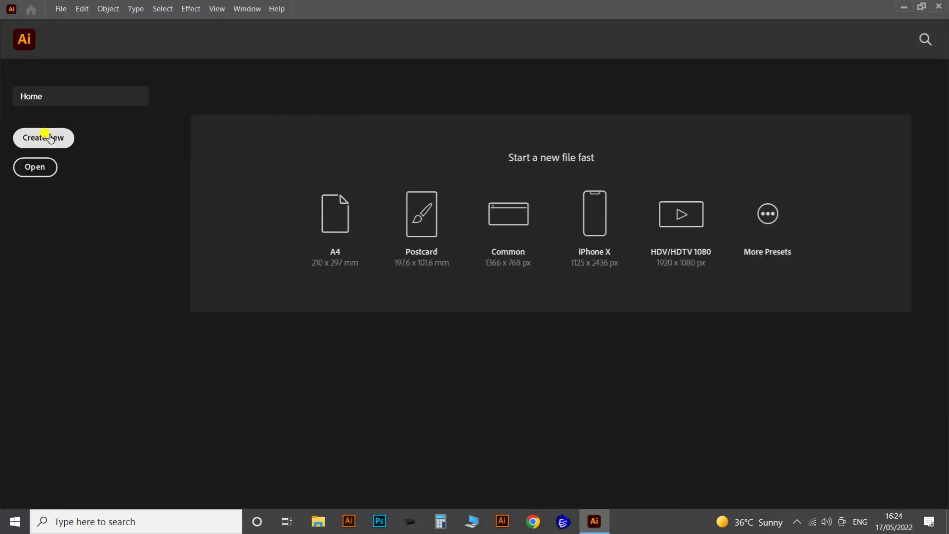
# Create a new 1000 × 1000 pt document with the color mode set to RGB Color
pyautogui.click(50, 139)
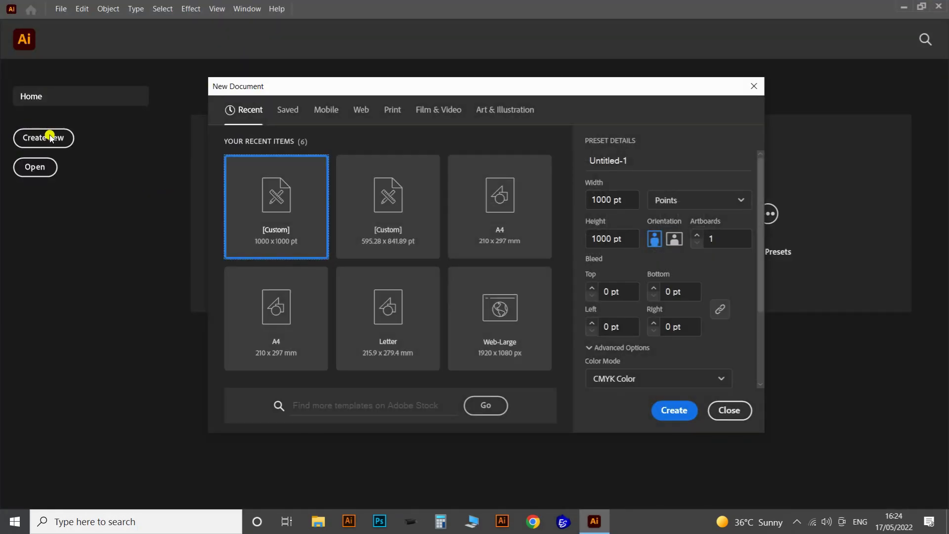
pyautogui.click(631, 197)
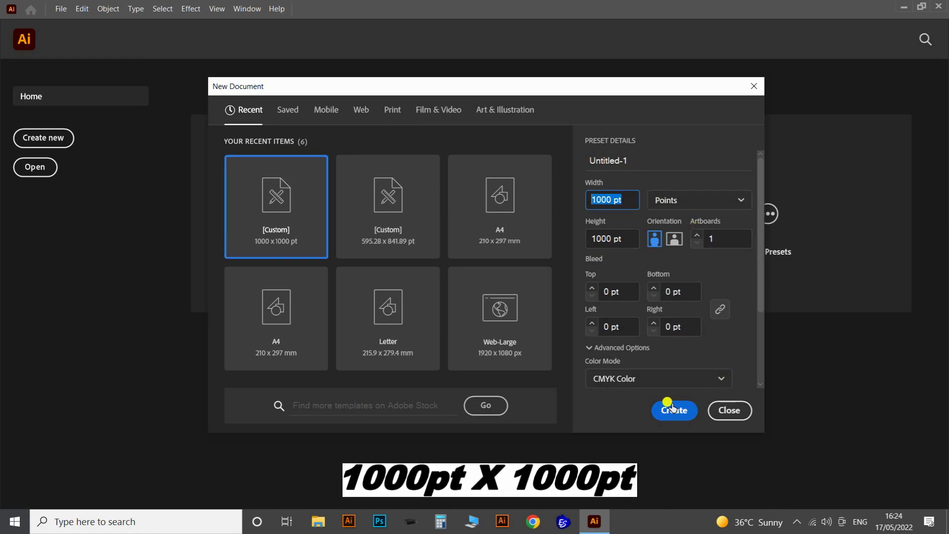
pyautogui.scroll(-3, 724, 279)
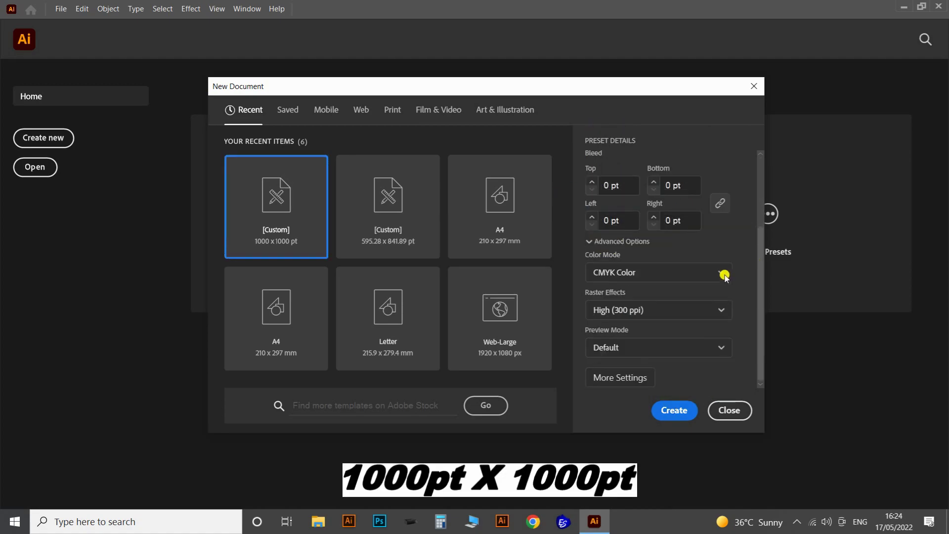
pyautogui.click(632, 272)
pyautogui.click(611, 297)
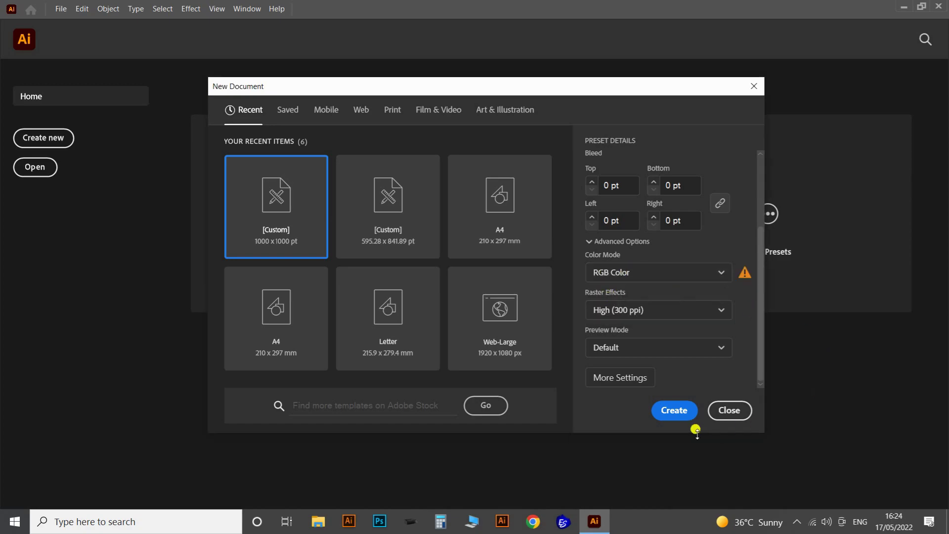
pyautogui.click(669, 409)
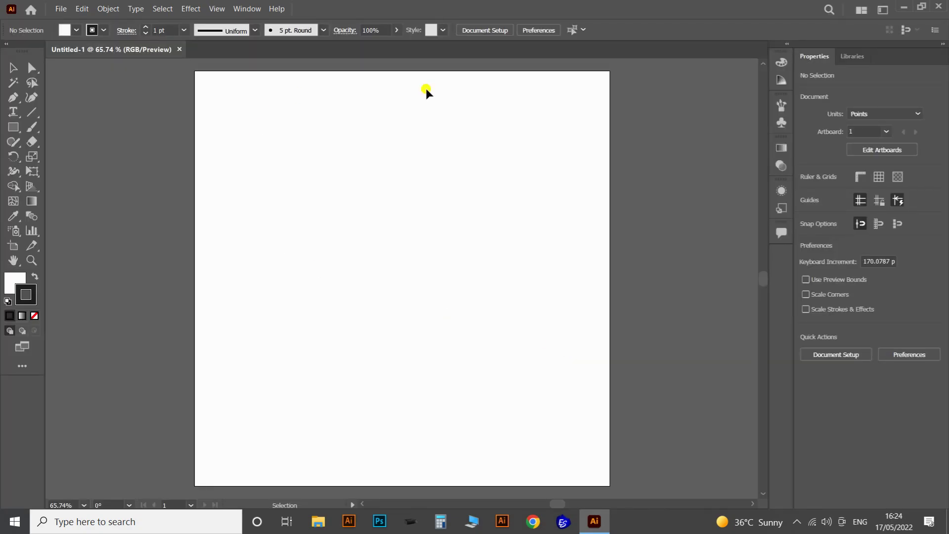
# Open the "colors" Illustrator file from the Desktop
pyautogui.press('z')
pyautogui.keyDown('alt'); pyautogui.click(468, 149); pyautogui.keyUp('alt')
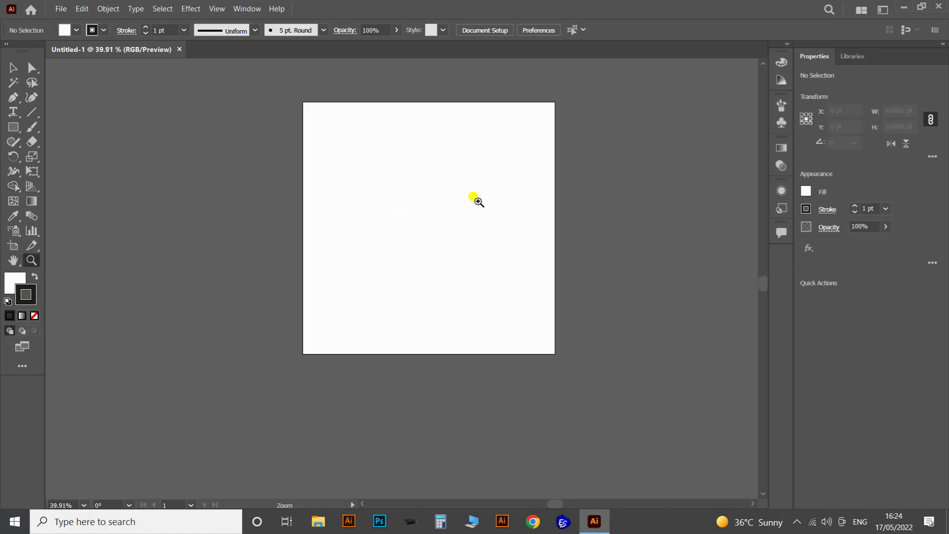
pyautogui.hotkey('ctrl', 'o')
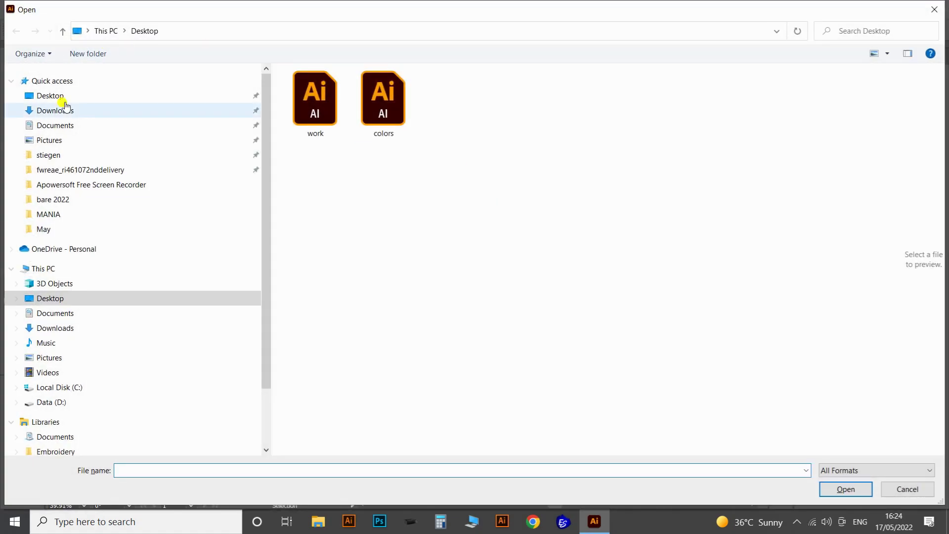
pyautogui.click(386, 106)
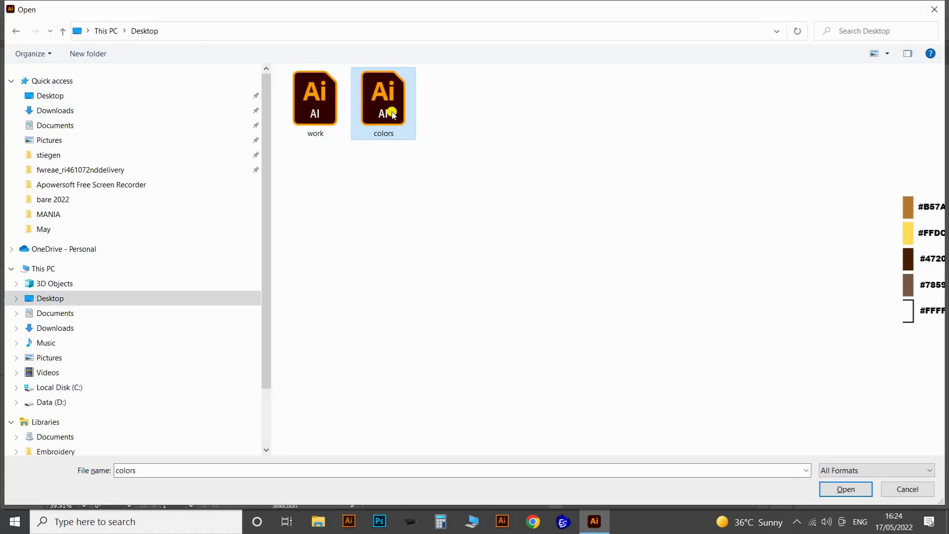
pyautogui.doubleClick(388, 108)
# Copy the five-color palette with its hex labels from colors.ai and paste it beside the artboard in Untitled-1
pyautogui.moveTo(402, 288); pyautogui.dragTo(332, 316)
pyautogui.moveTo(398, 361); pyautogui.dragTo(466, 365)
pyautogui.press('v')
pyautogui.moveTo(358, 149); pyautogui.dragTo(496, 269)
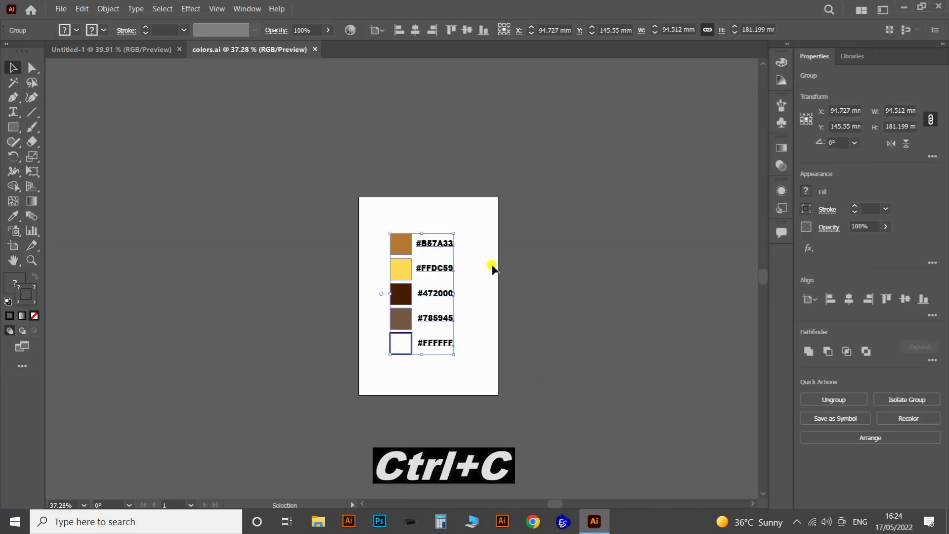
pyautogui.click(134, 49)
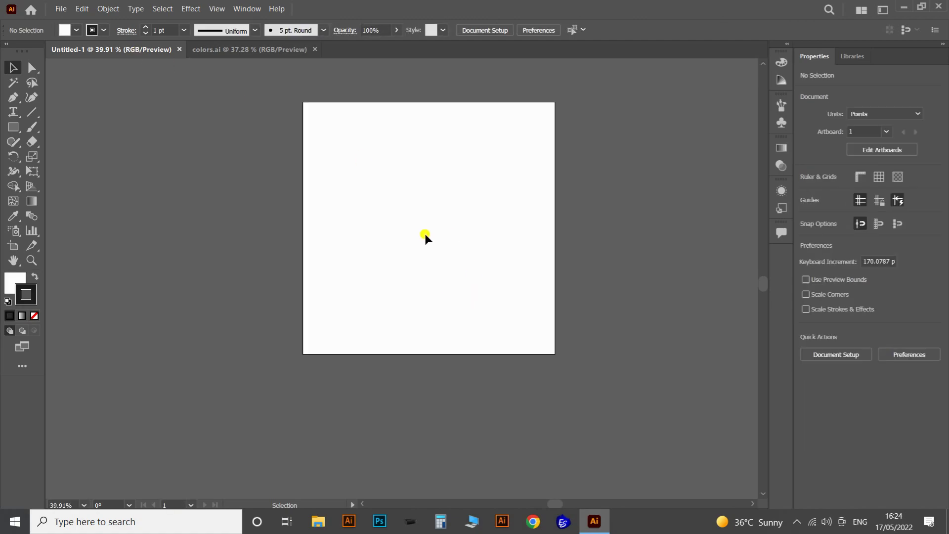
pyautogui.press('z')
pyautogui.moveTo(377, 191); pyautogui.dragTo(217, 187)
pyautogui.hotkey('ctrl', 'v')
pyautogui.press('v')
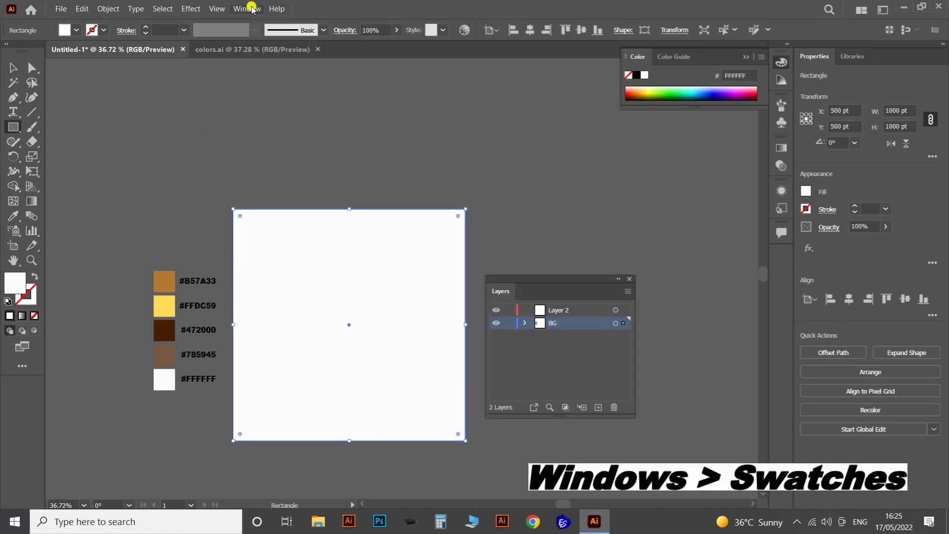
# Display the swatches and create a color group named "3d coffee" from the five palette squares
pyautogui.click(247, 8)
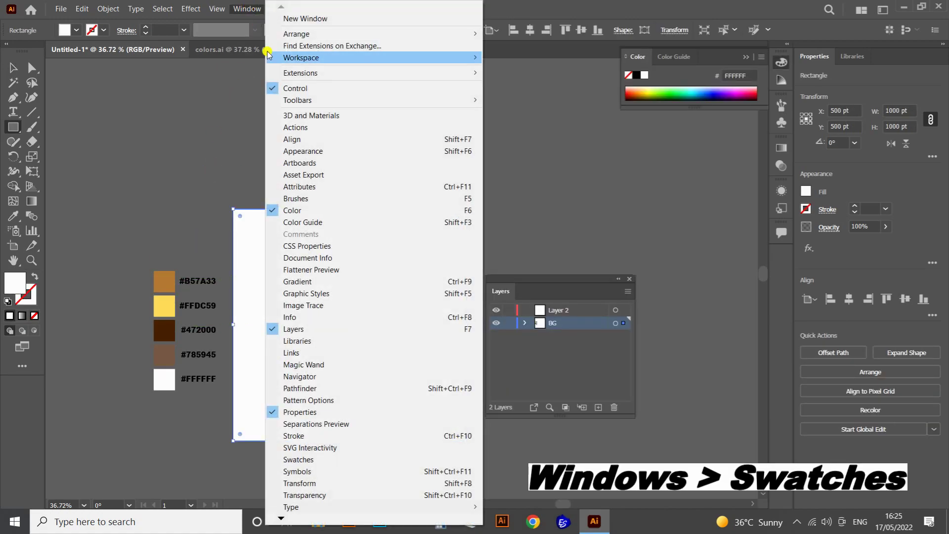
pyautogui.click(305, 459)
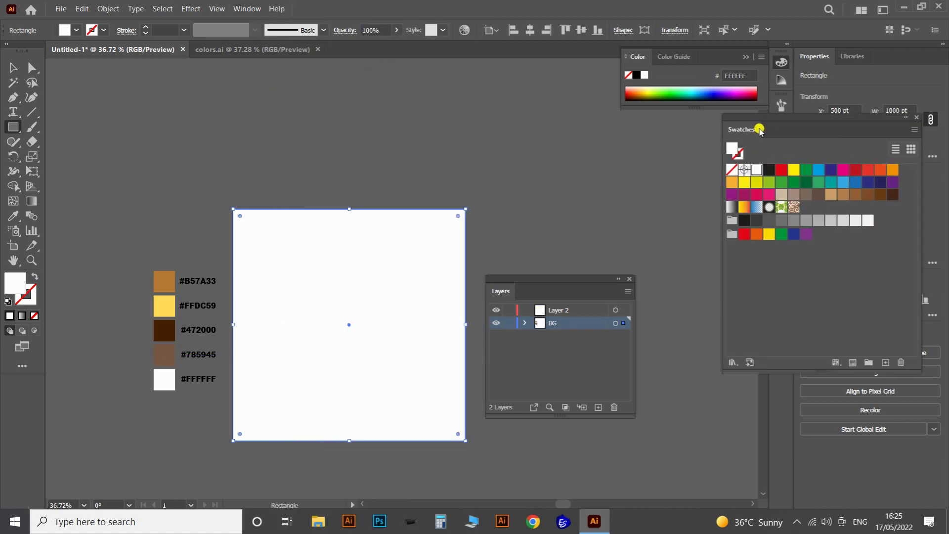
pyautogui.click(32, 68)
pyautogui.moveTo(129, 236); pyautogui.dragTo(175, 452)
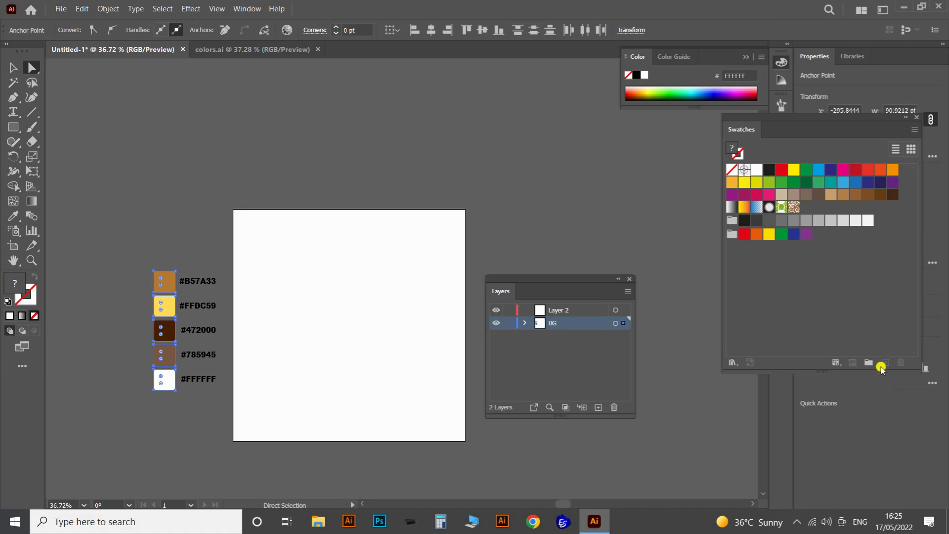
pyautogui.click(869, 362)
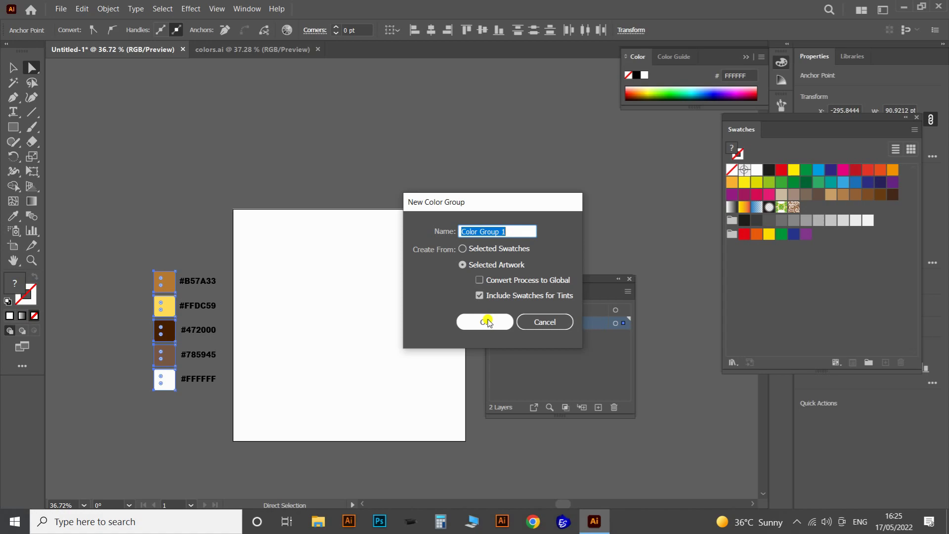
pyautogui.write('3d coffee')
pyautogui.click(485, 322)
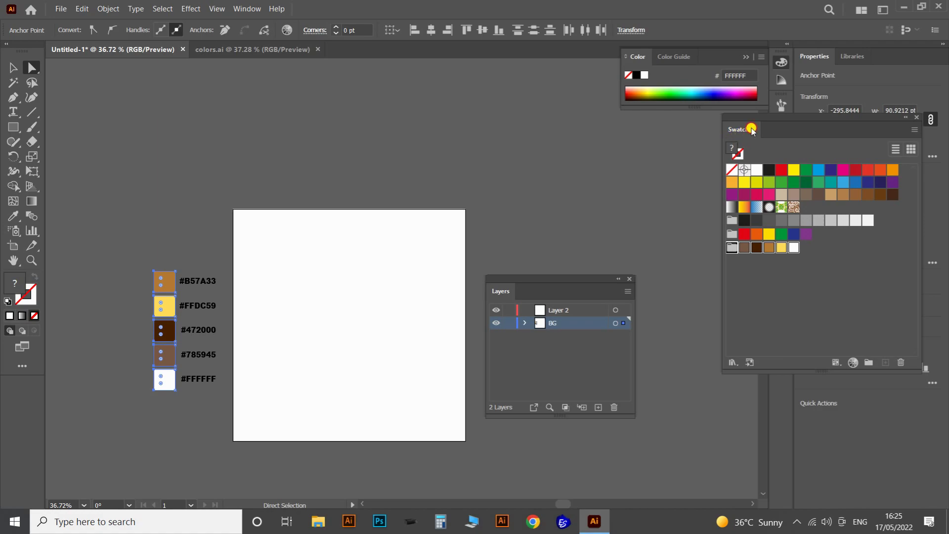
pyautogui.moveTo(751, 129); pyautogui.dragTo(513, 209)
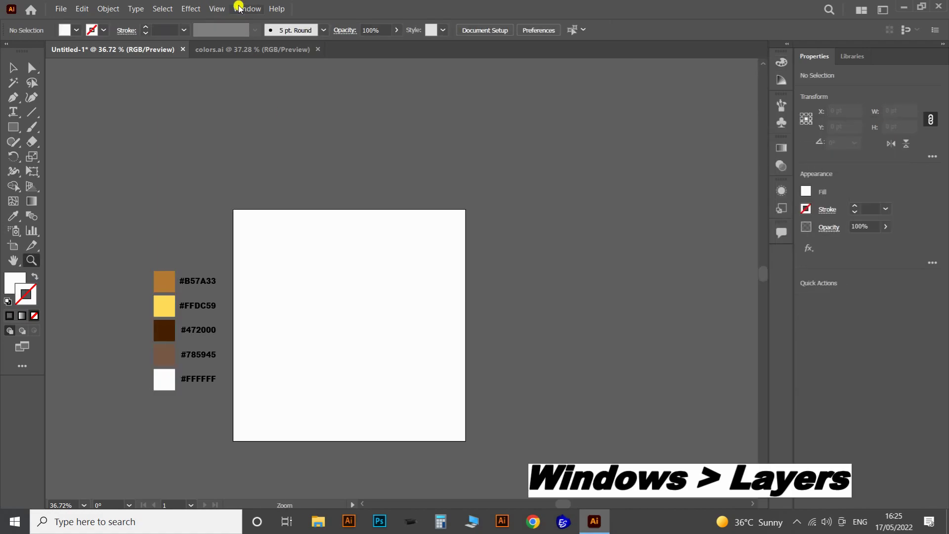
# Display the layers, add a second layer, and rename Layer 1 as "BG"
pyautogui.click(239, 9)
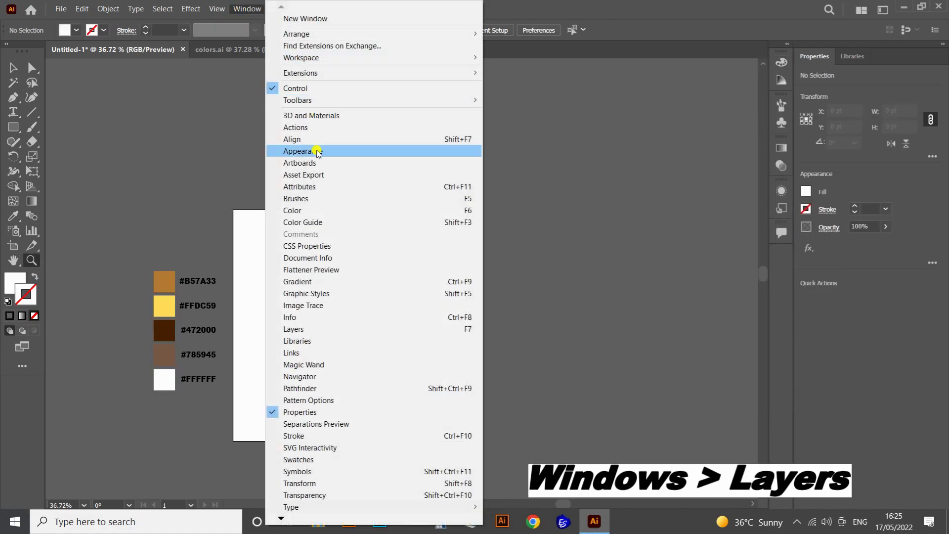
pyautogui.click(311, 330)
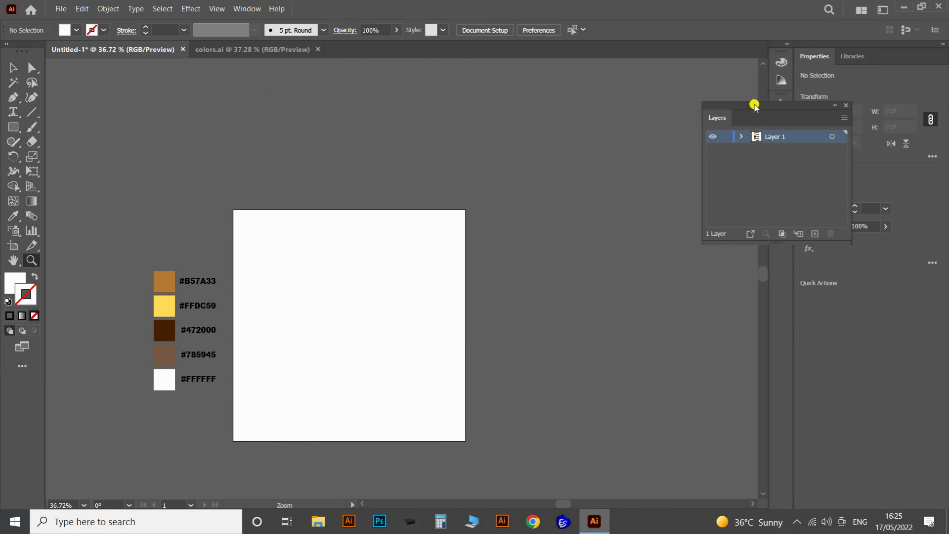
pyautogui.moveTo(754, 106); pyautogui.dragTo(538, 279)
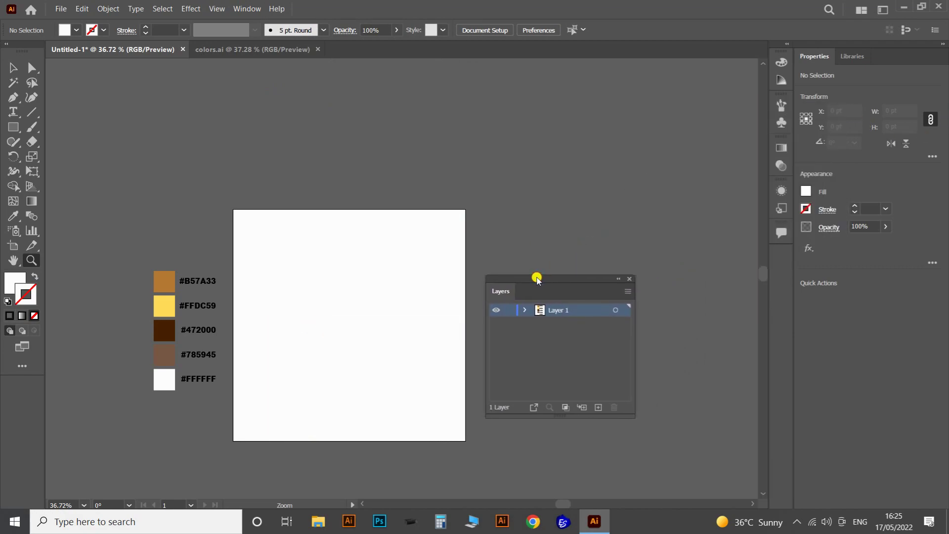
pyautogui.click(596, 408)
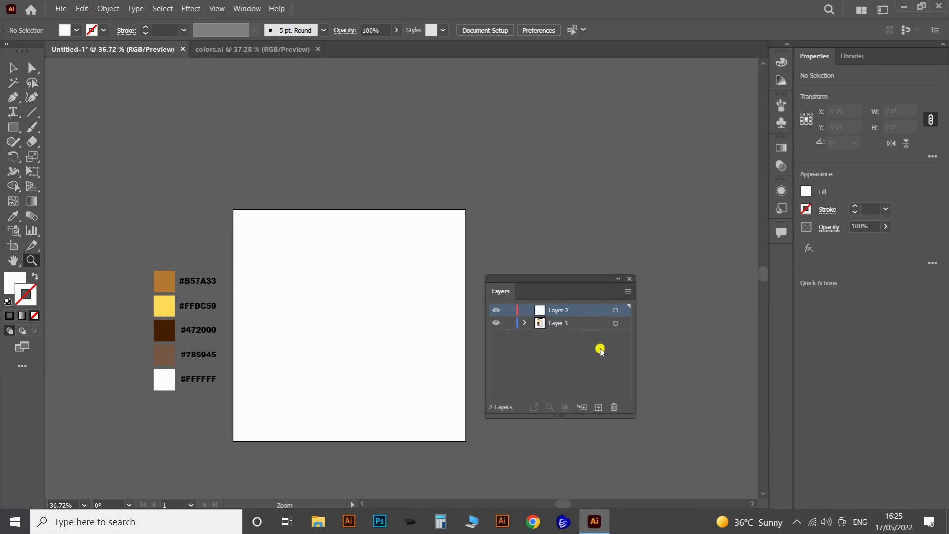
pyautogui.click(567, 326)
pyautogui.doubleClick(567, 325)
pyautogui.write('BG')
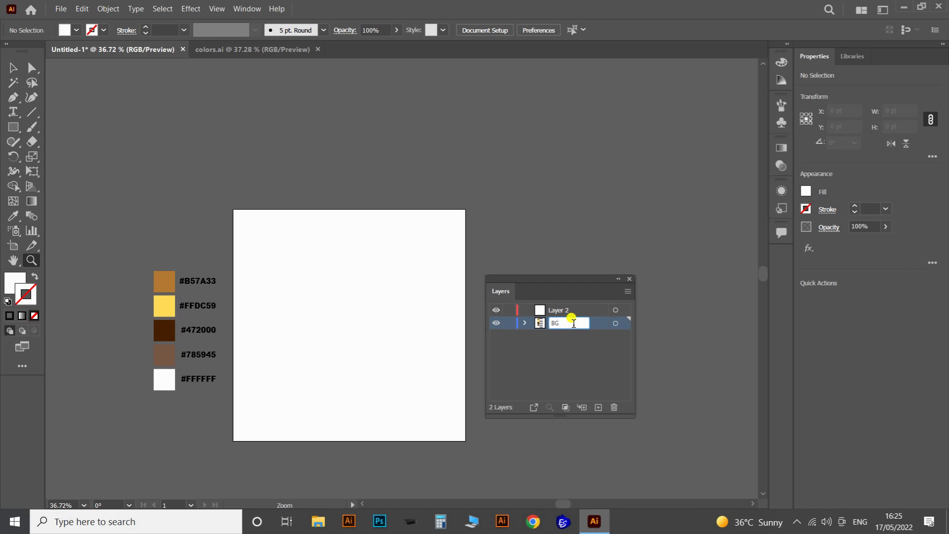
pyautogui.click(604, 348)
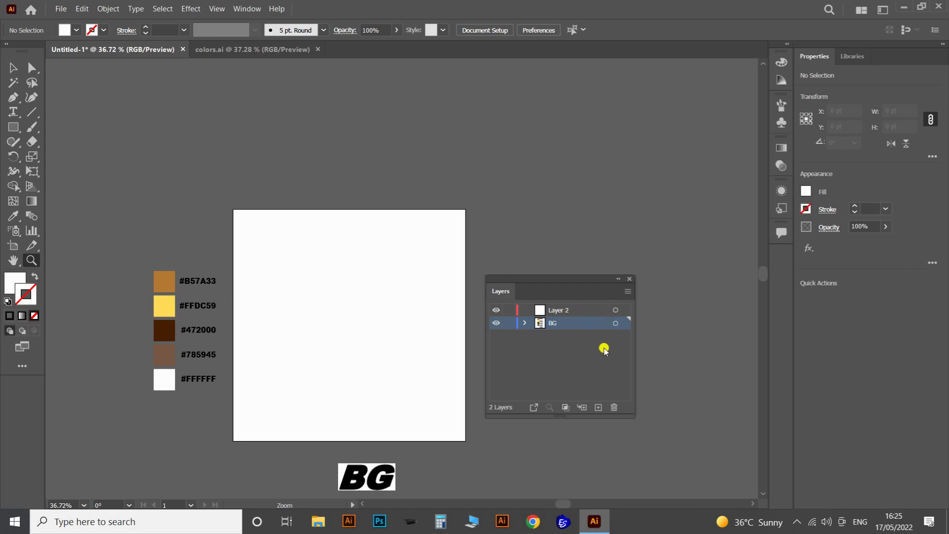
# Draw a 1000 × 1000 pt rectangle covering the whole artboard on the BG layer
pyautogui.click(14, 127)
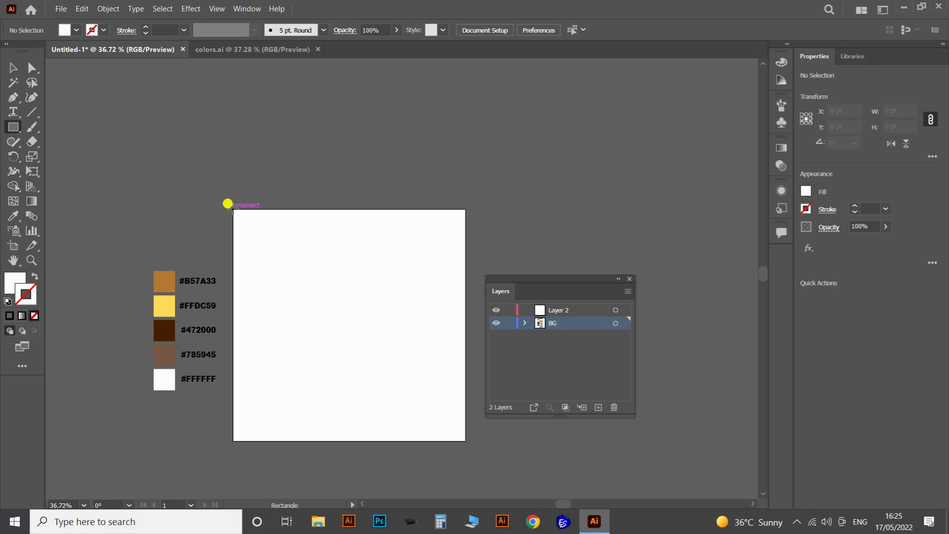
pyautogui.moveTo(233, 210); pyautogui.dragTo(465, 441)
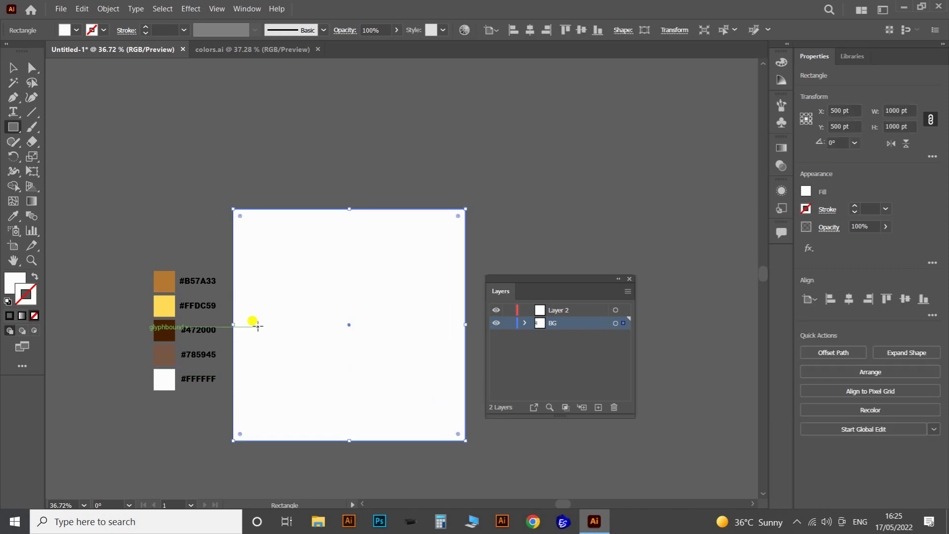
pyautogui.click(7, 282)
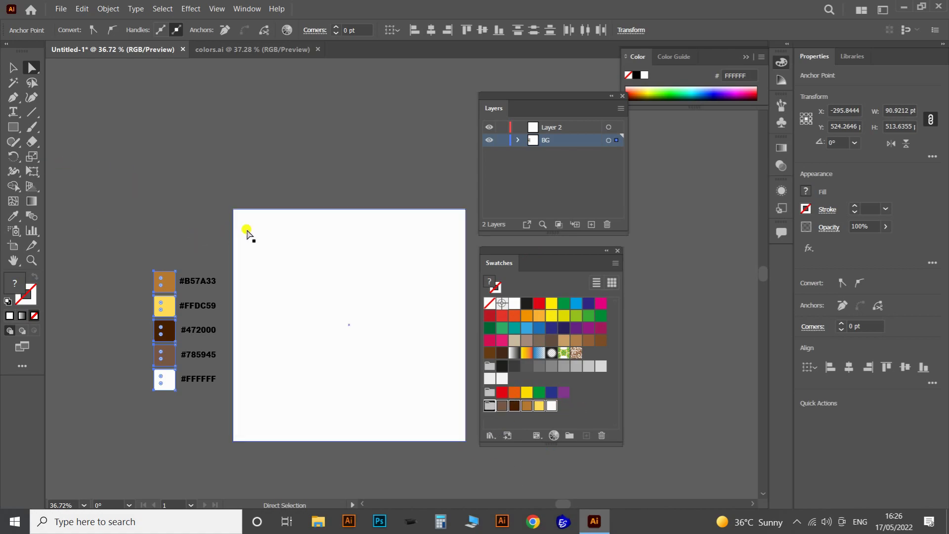
# Fill the background rectangle with the yellow FFDC59 swatch from the new color group
pyautogui.click(313, 305)
pyautogui.click(256, 143)
pyautogui.click(281, 272)
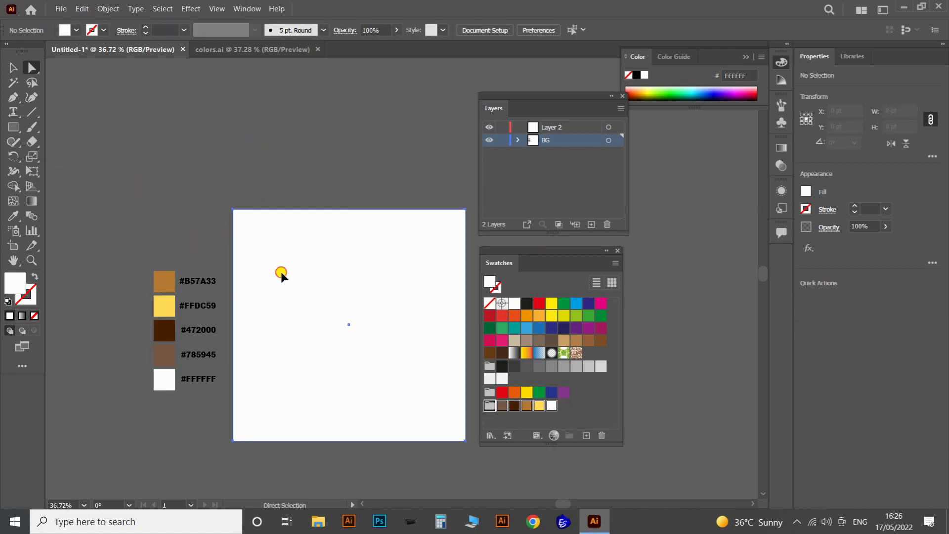
pyautogui.click(280, 271)
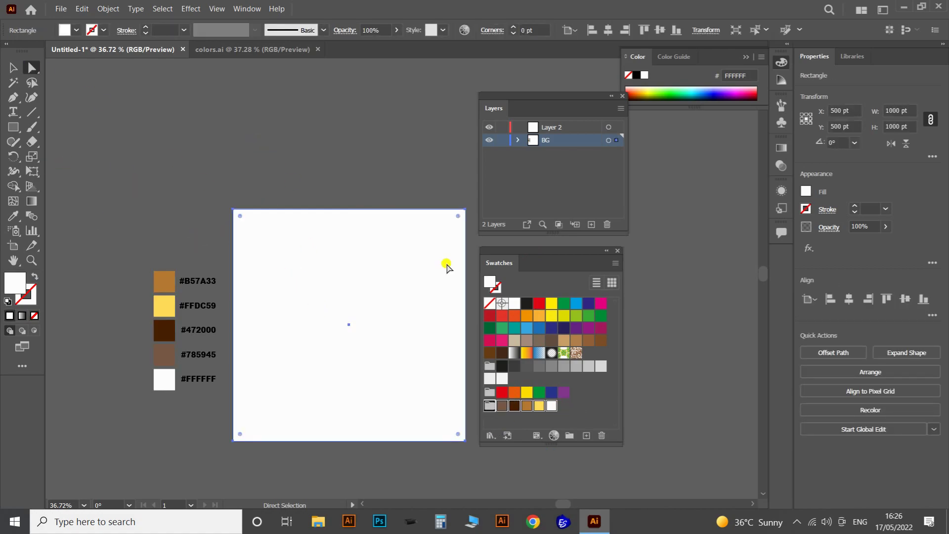
pyautogui.click(541, 408)
pyautogui.click(294, 189)
pyautogui.click(339, 261)
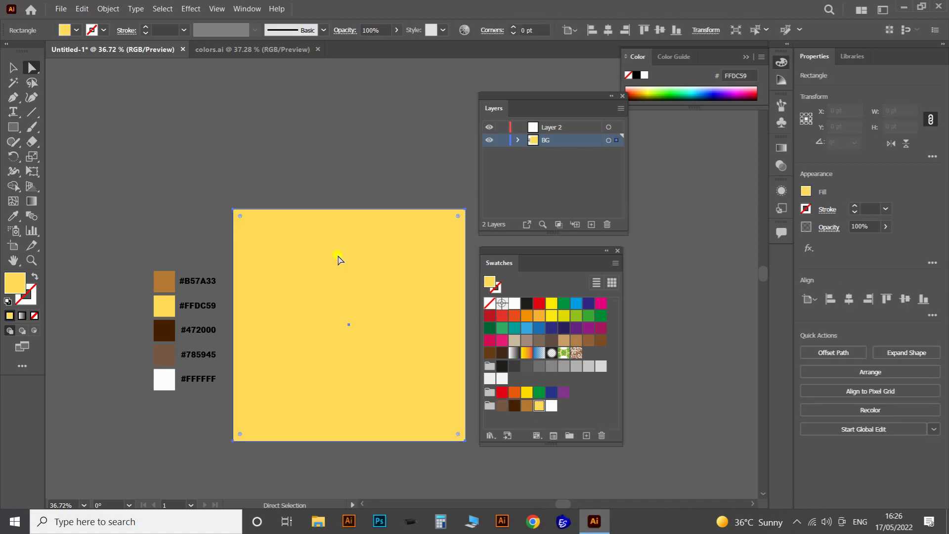
# Lock the BG layer and rename Layer 2 as "works"
pyautogui.click(502, 140)
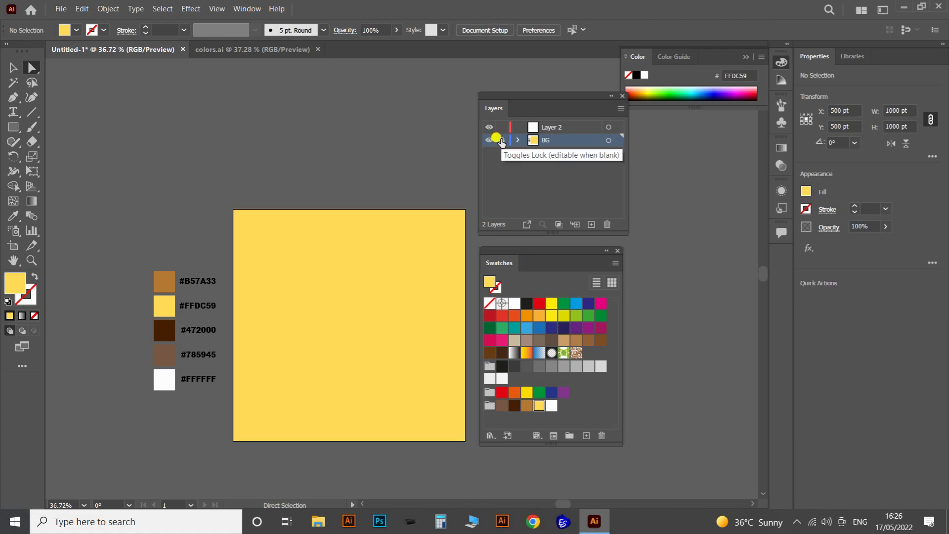
pyautogui.click(567, 133)
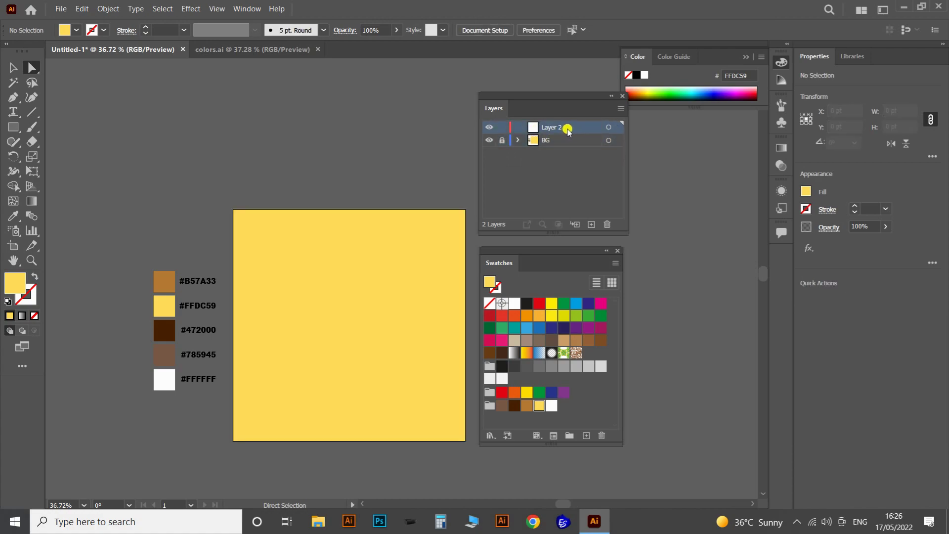
pyautogui.doubleClick(564, 129)
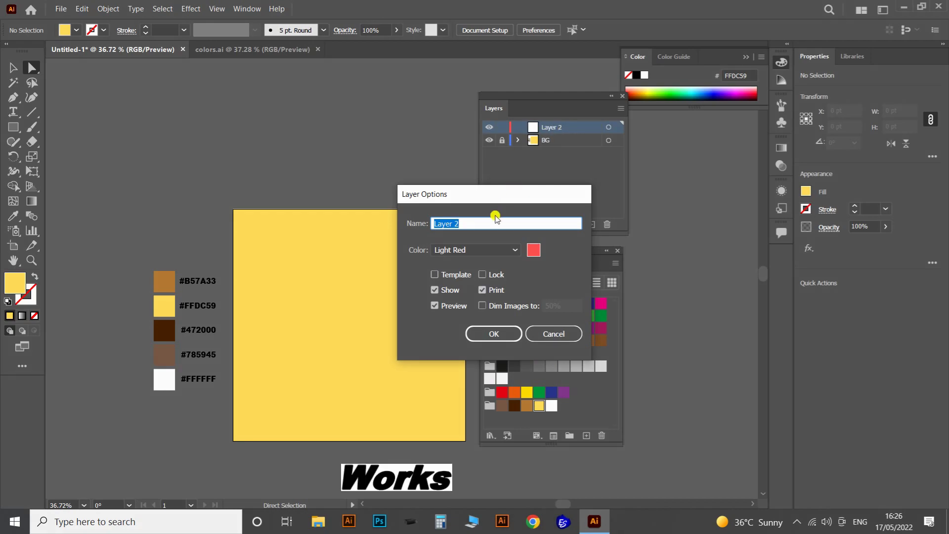
pyautogui.write('works')
pyautogui.press('Return')
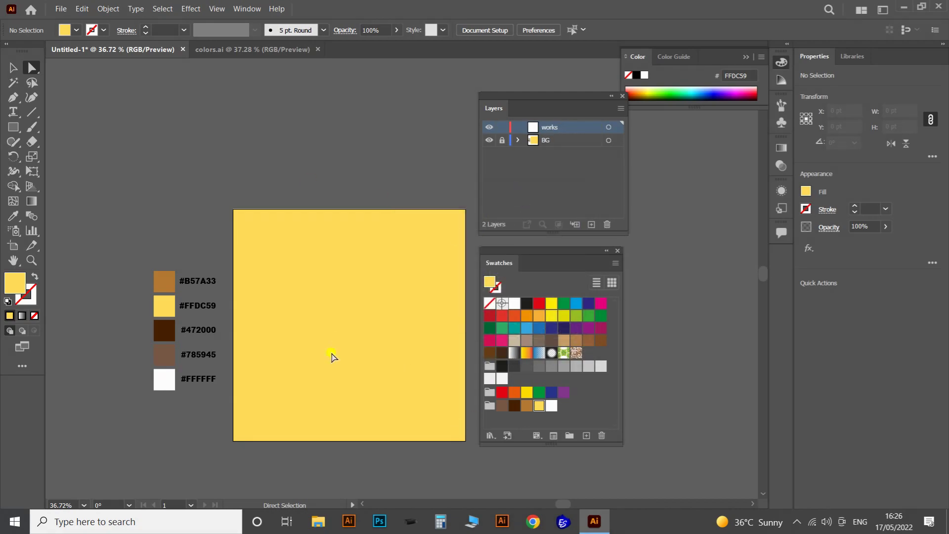
# Move the swatches away from the artboard and hide the layers and color controls
pyautogui.moveTo(568, 250); pyautogui.dragTo(591, 169)
pyautogui.click(622, 96)
pyautogui.click(746, 57)
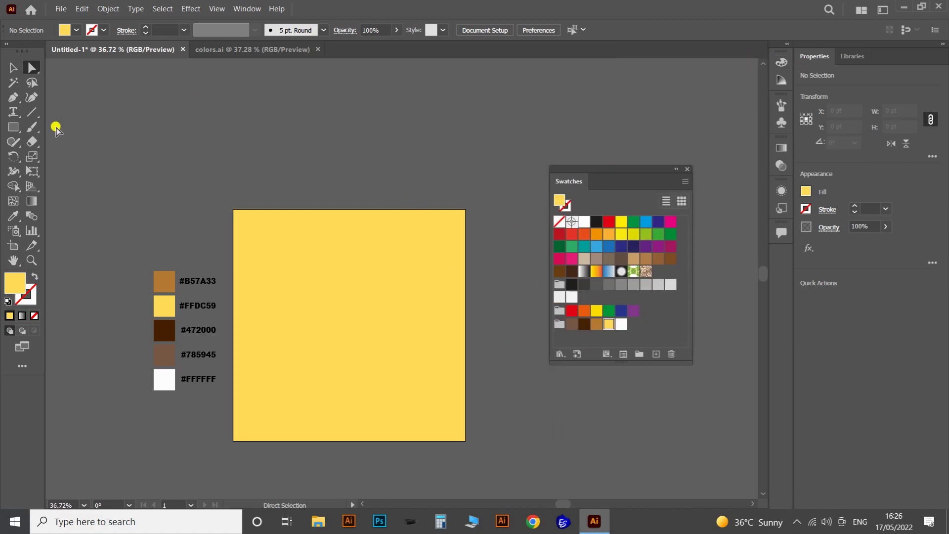
# Set the Pen tool's drawing colors to no fill and a white FFFFFF stroke from the color group
pyautogui.click(13, 97)
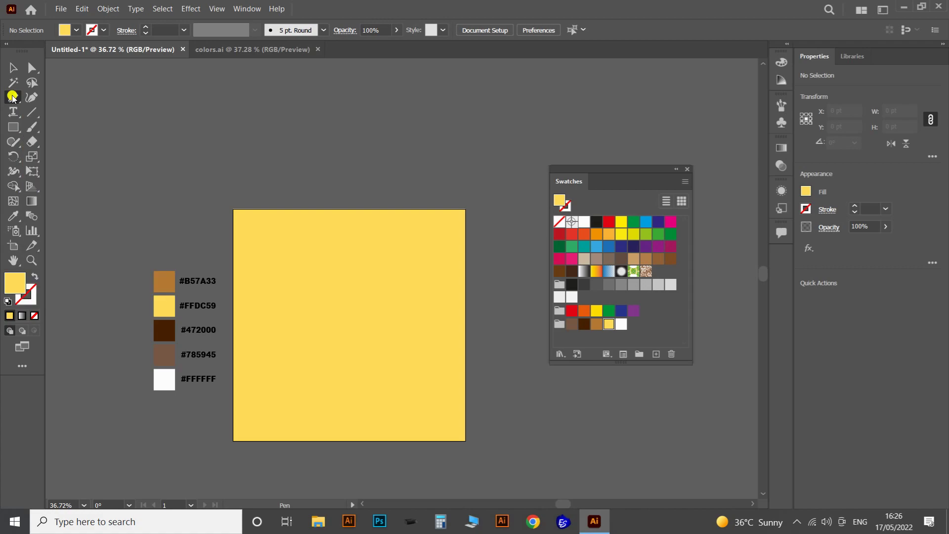
pyautogui.click(86, 331)
pyautogui.click(164, 331)
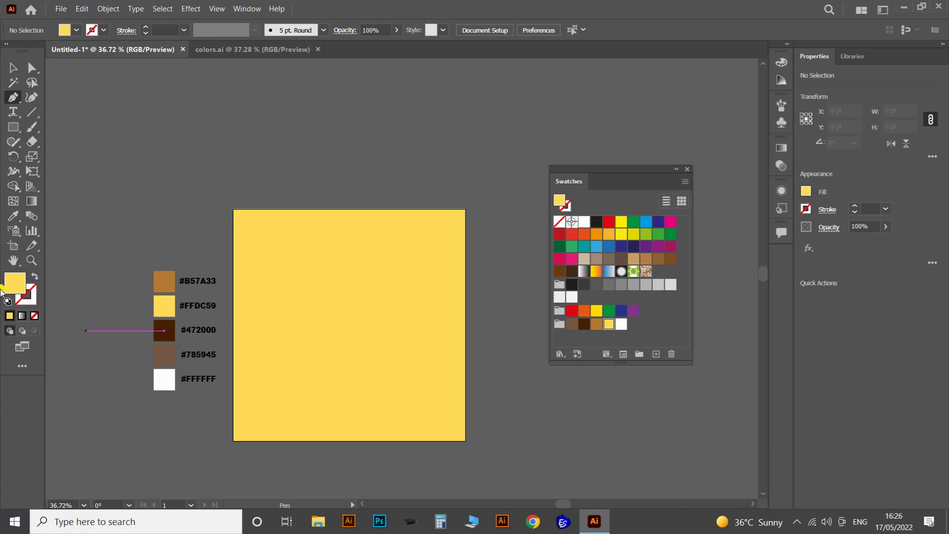
pyautogui.click(32, 315)
pyautogui.click(32, 302)
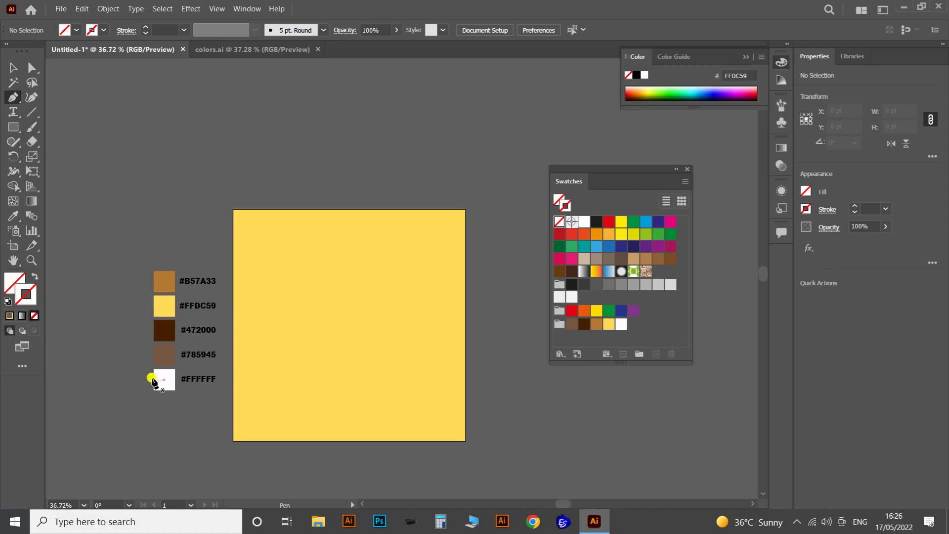
pyautogui.click(621, 324)
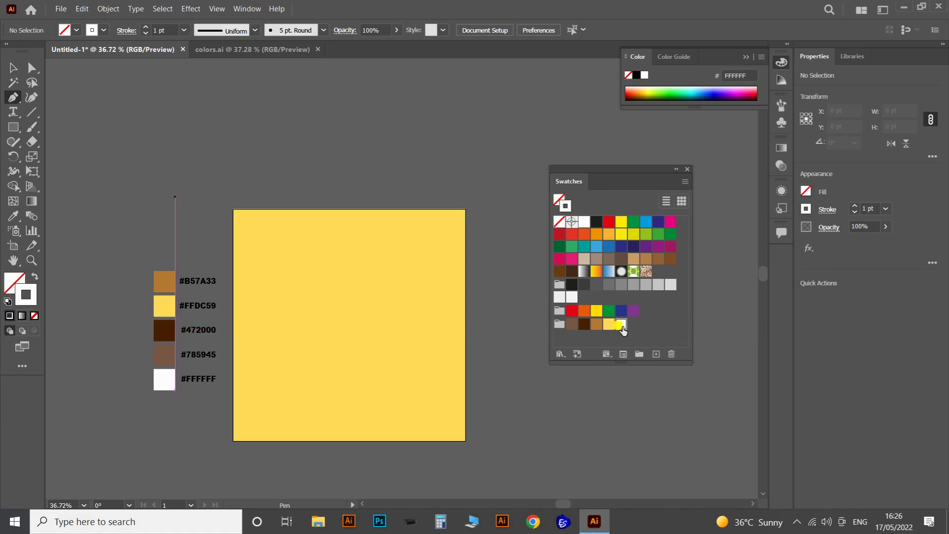
# Set the Pen tool's stroke weight to 25 pt
pyautogui.press('z')
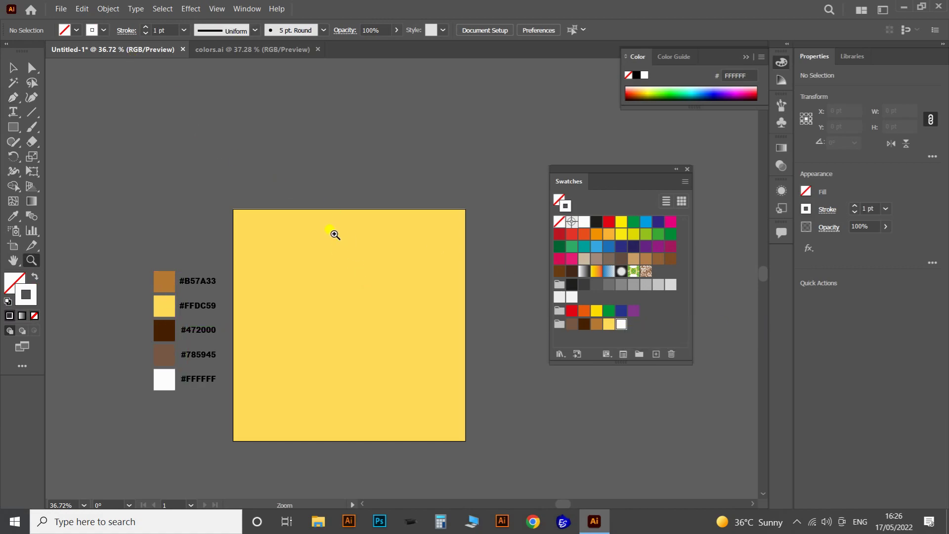
pyautogui.moveTo(333, 235); pyautogui.dragTo(364, 218)
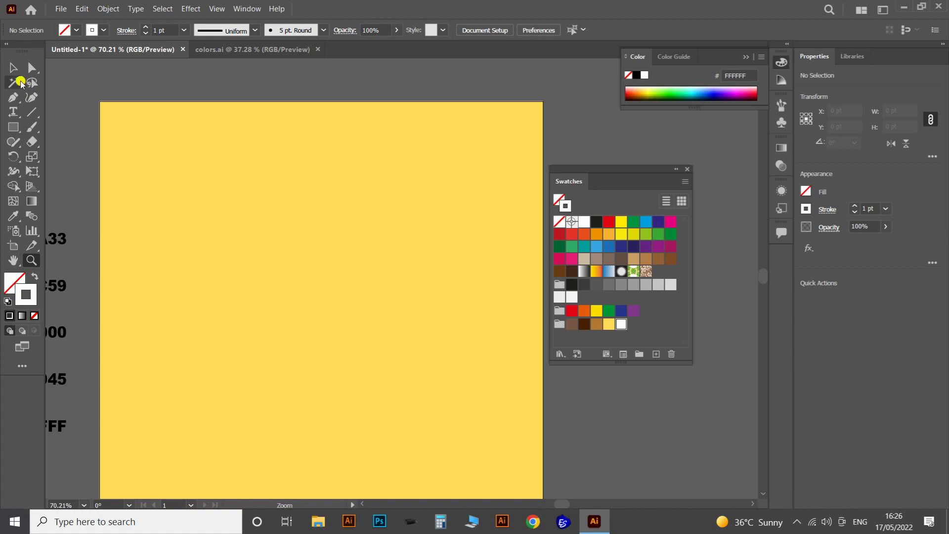
pyautogui.click(12, 97)
pyautogui.click(172, 30)
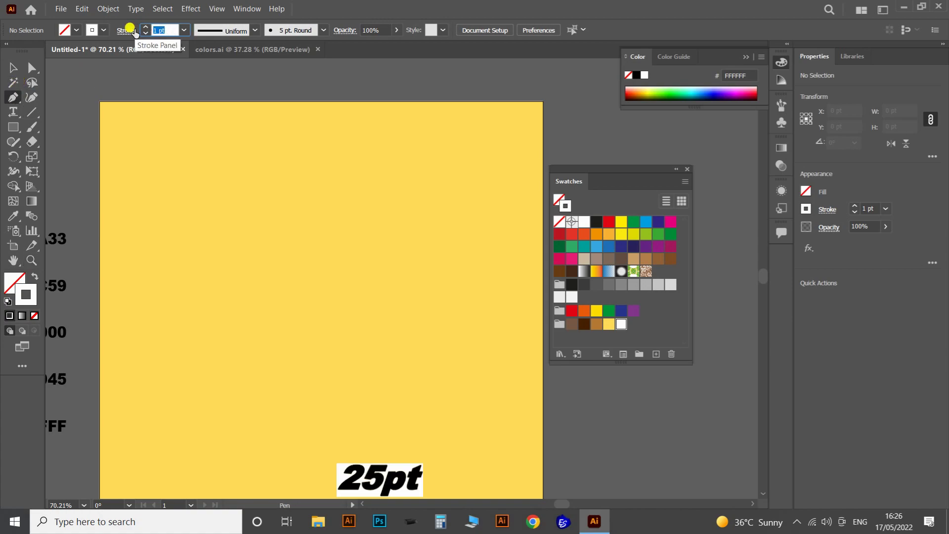
pyautogui.write('25')
pyautogui.press('Return')
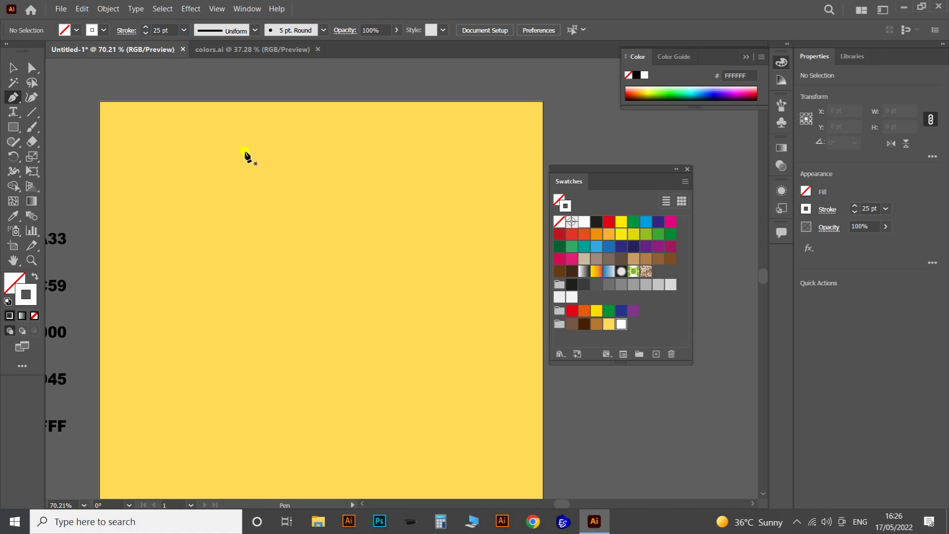
# Draw the cup's left profile in the artboard's upper part as a downward curve ending in a short horizontal base, about 216 × 247 pt
pyautogui.click(220, 149)
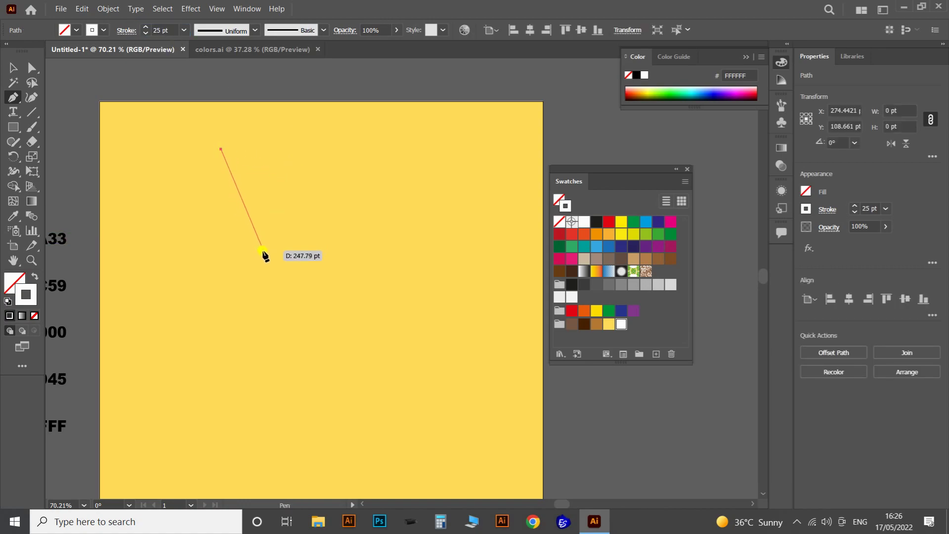
pyautogui.moveTo(274, 259); pyautogui.dragTo(330, 300)
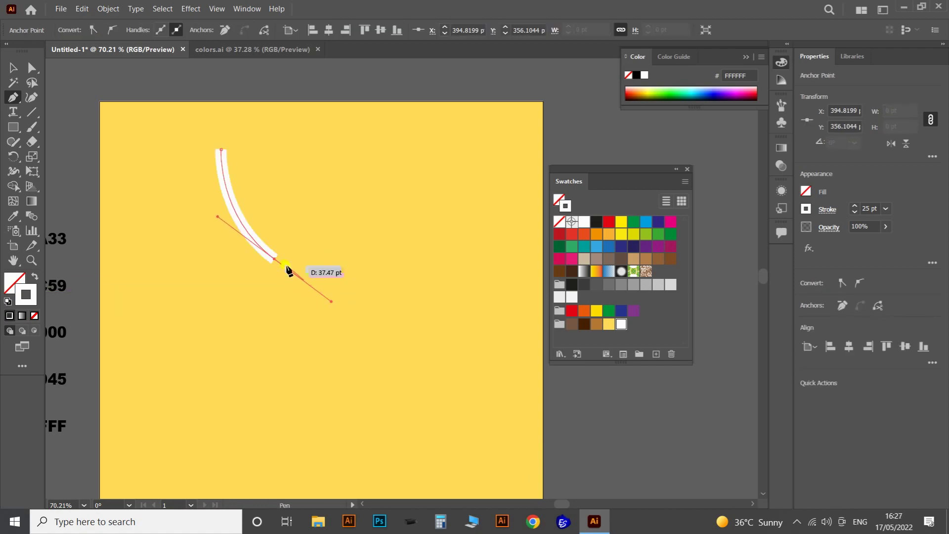
pyautogui.moveTo(276, 259); pyautogui.dragTo(317, 260)
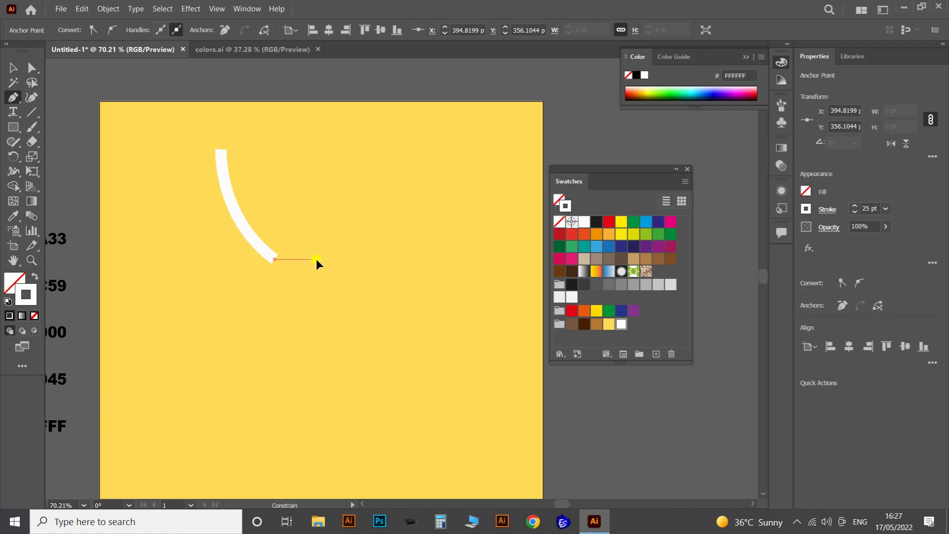
pyautogui.click(317, 259)
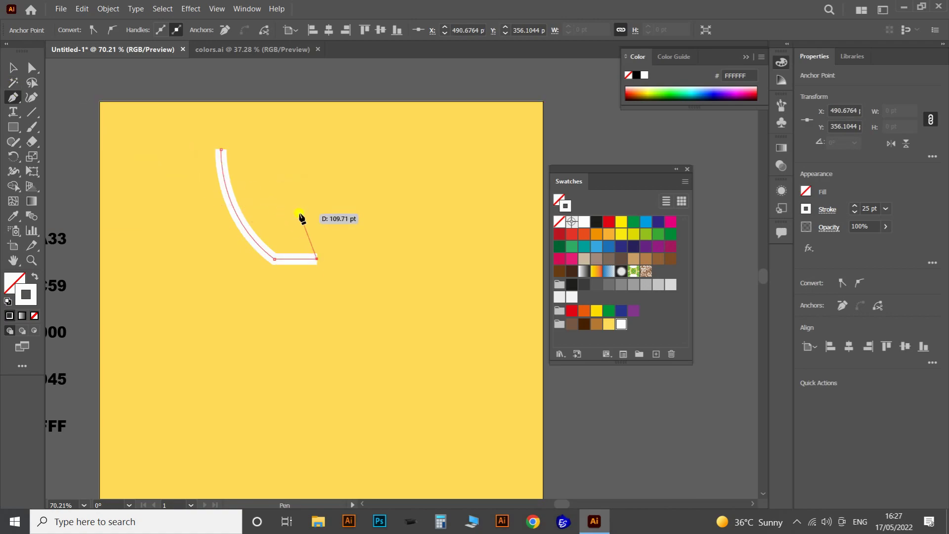
pyautogui.press('v')
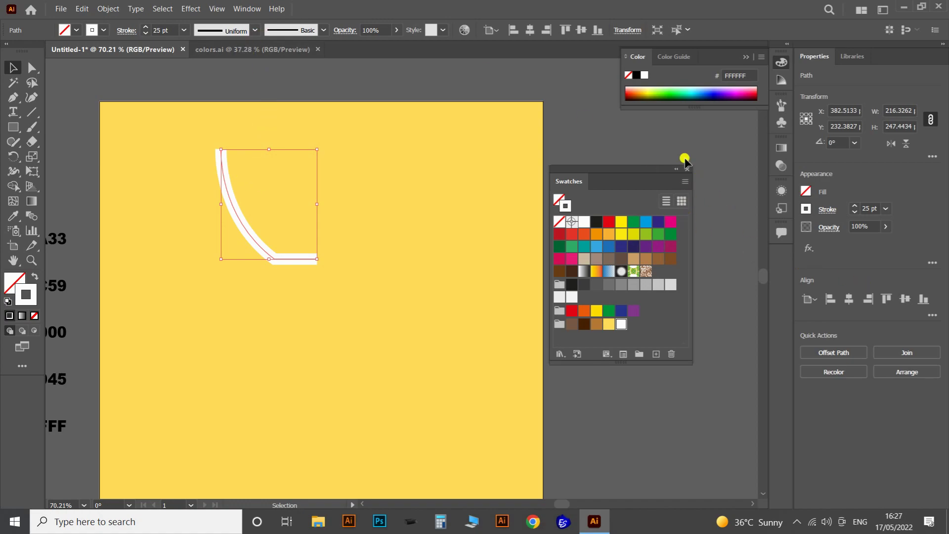
# Give the white cup outline a round cap and round join, and clear the stroke settings out of the drawing's way
pyautogui.click(247, 8)
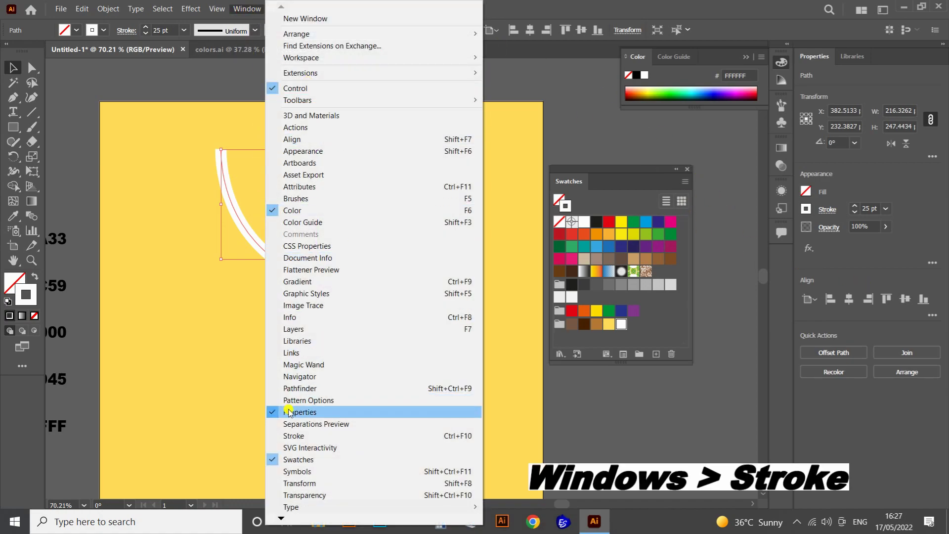
pyautogui.click(299, 435)
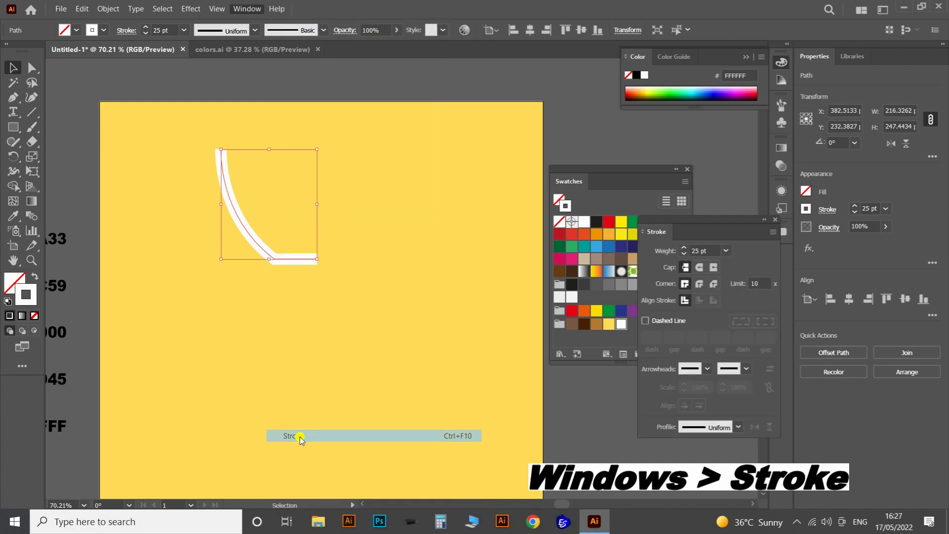
pyautogui.moveTo(693, 224)
pyautogui.mouseDown()
pyautogui.moveTo(445, 187)
pyautogui.moveTo(435, 124)
pyautogui.mouseUp()
pyautogui.click(446, 169)
pyautogui.click(446, 186)
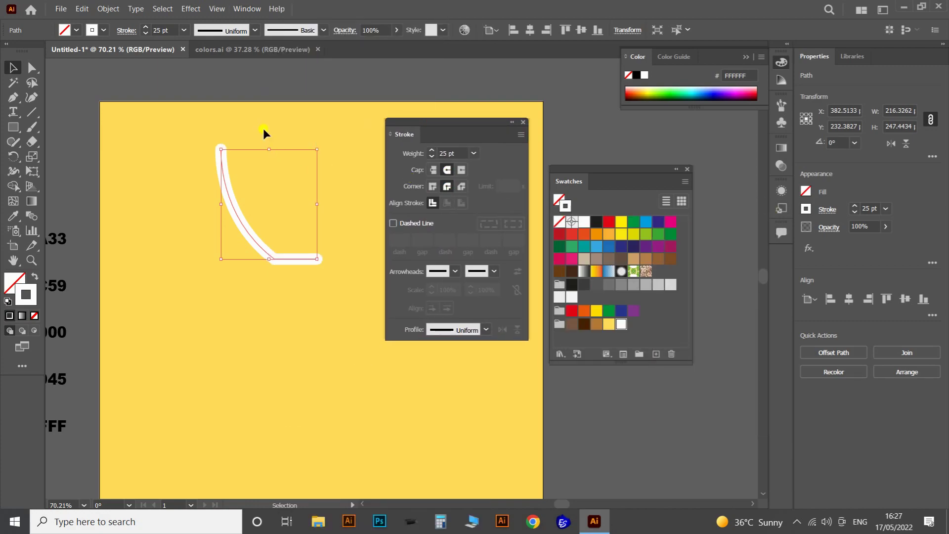
pyautogui.click(291, 137)
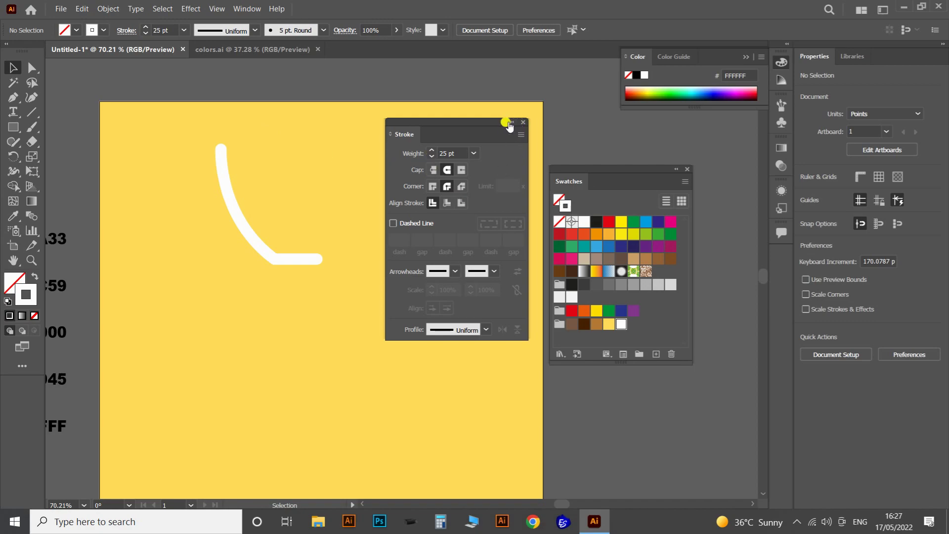
pyautogui.moveTo(506, 121)
pyautogui.mouseDown()
pyautogui.moveTo(522, 263)
pyautogui.moveTo(491, 253)
pyautogui.mouseUp()
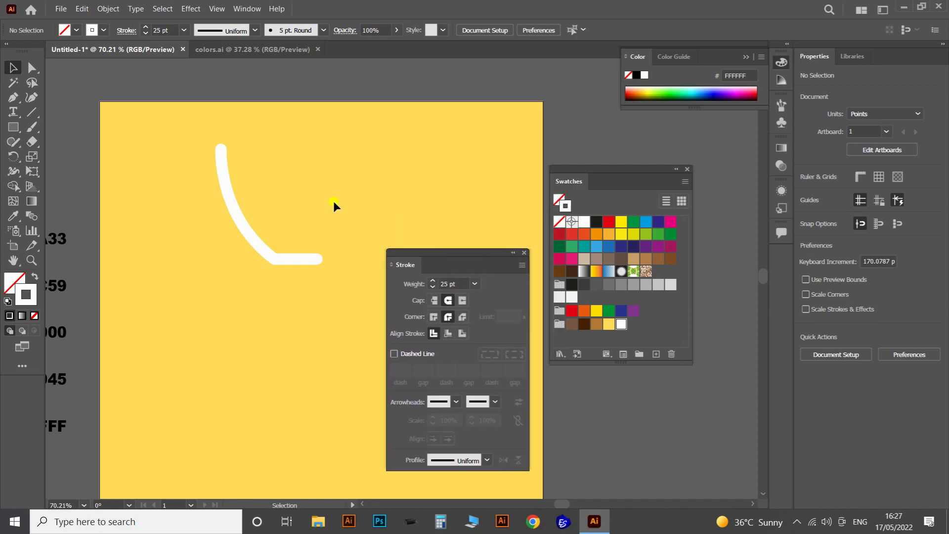
# Set the Pen tool to no stroke and a brown B57A33 fill from the color group
pyautogui.click(13, 97)
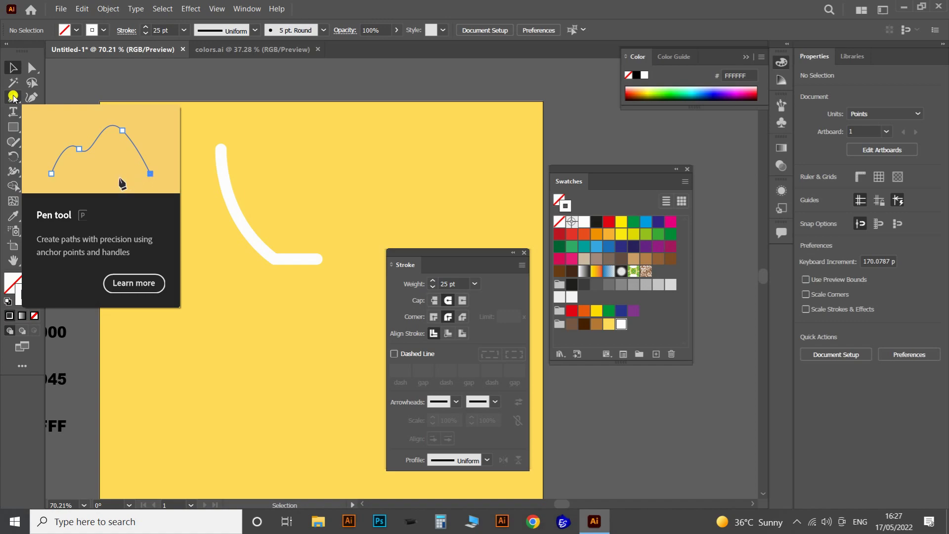
pyautogui.click(14, 97)
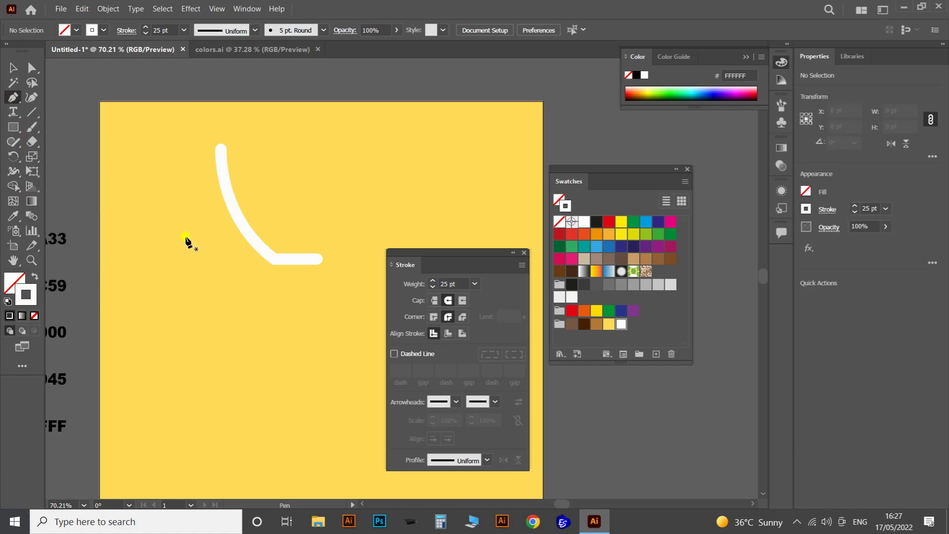
pyautogui.press('/')
pyautogui.click(14, 285)
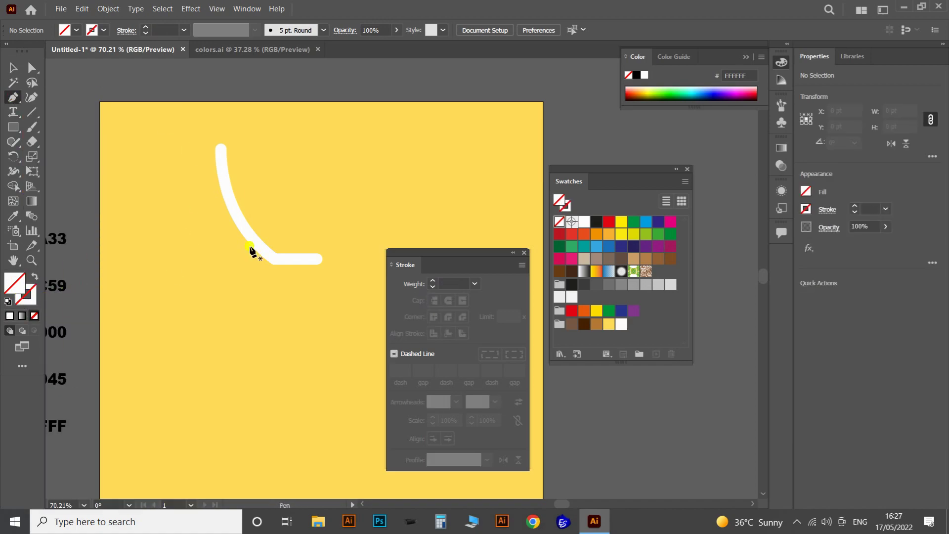
pyautogui.click(589, 323)
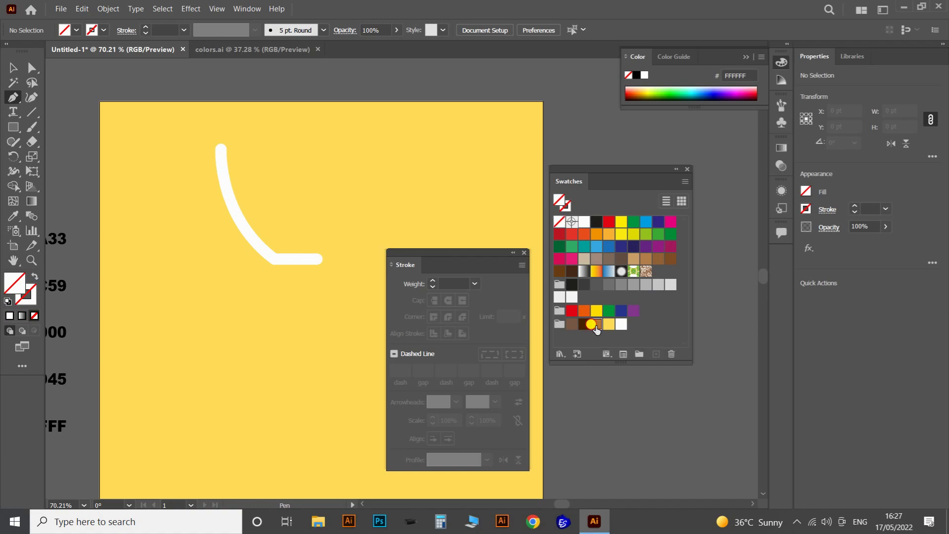
pyautogui.click(595, 326)
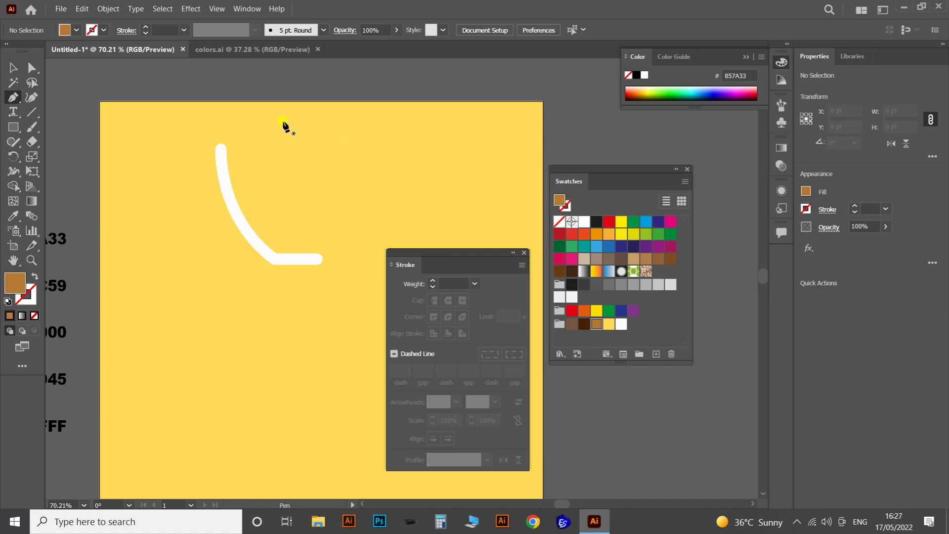
# Draw a closed brown coffee shape with a flat top and narrower base, its left edge curved along the white cup outline
pyautogui.click(226, 178)
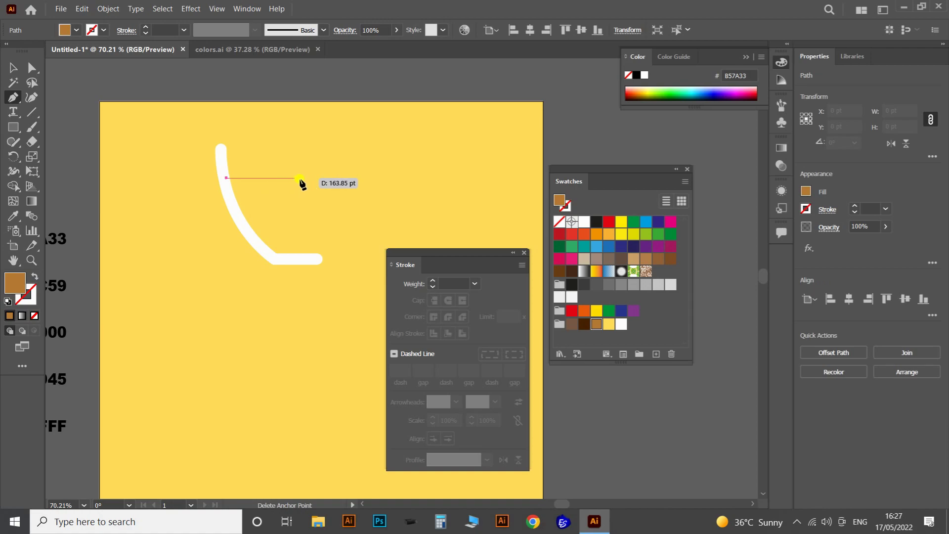
pyautogui.click(355, 178)
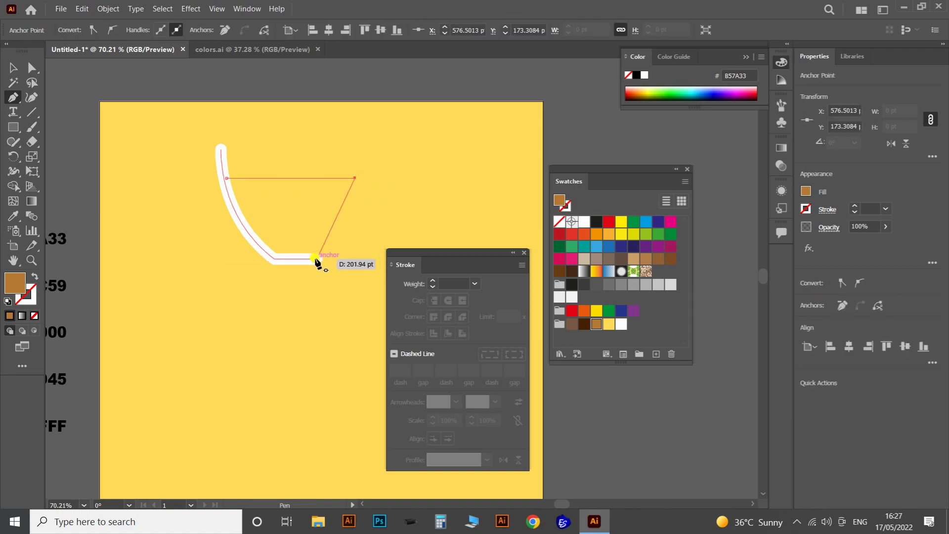
pyautogui.moveTo(314, 257); pyautogui.dragTo(274, 259)
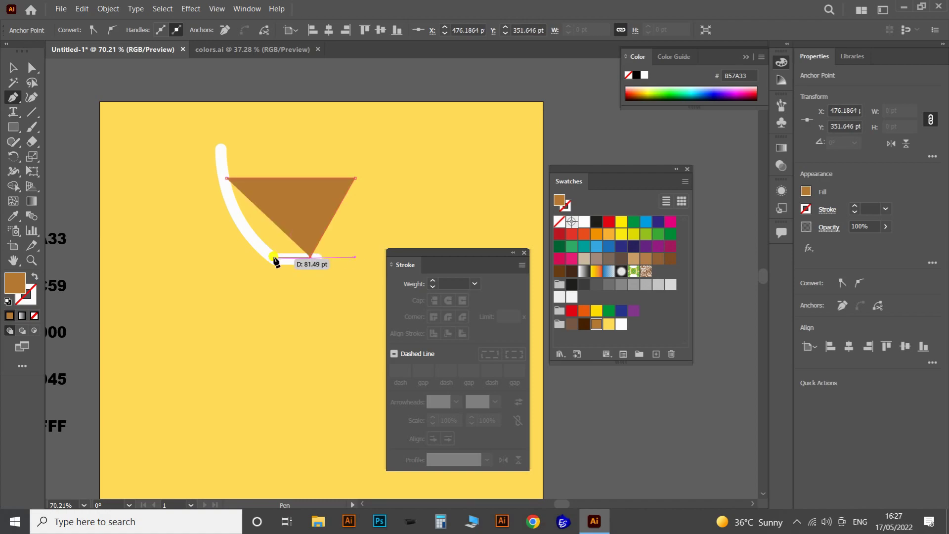
pyautogui.click(275, 257)
pyautogui.click(225, 178)
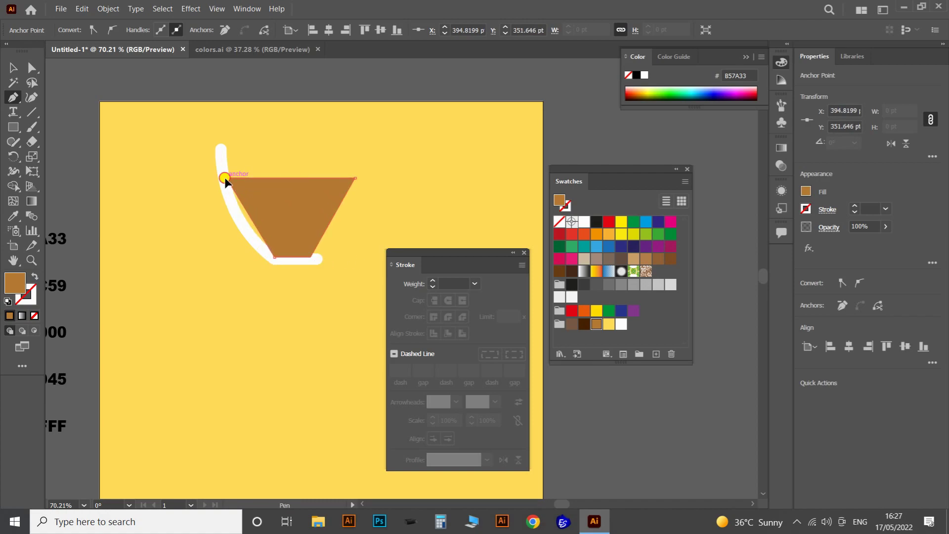
pyautogui.moveTo(224, 177); pyautogui.dragTo(219, 116)
pyautogui.press('v')
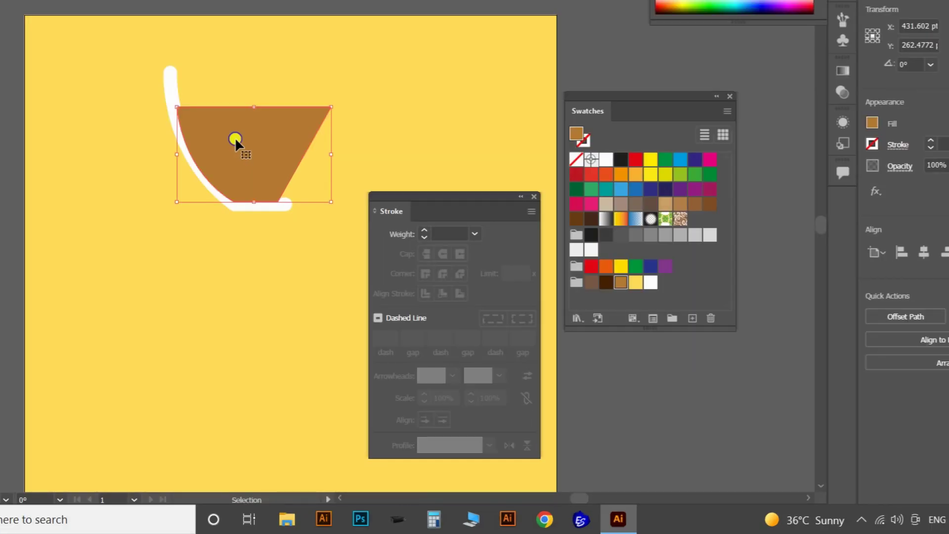
# Send the brown coffee shape backward, behind the white cup outline
pyautogui.rightClick(235, 137)
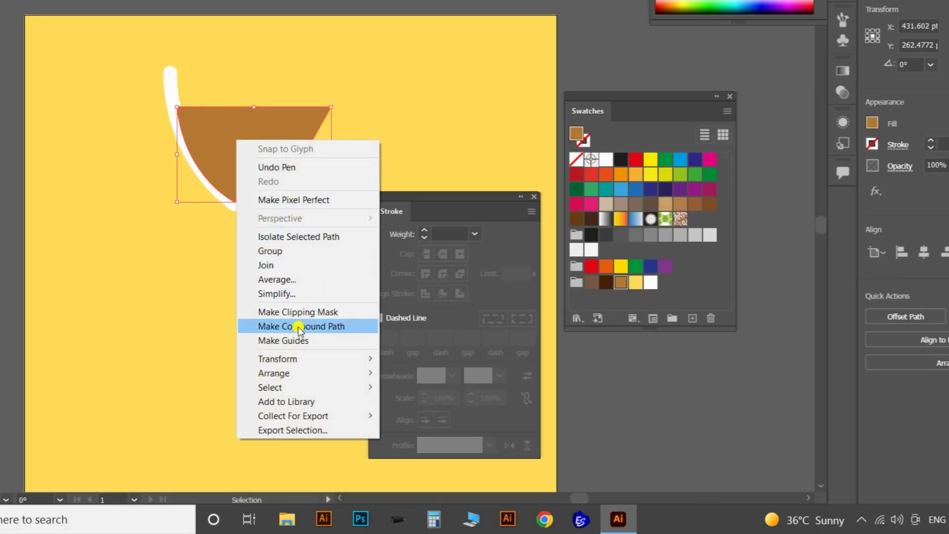
pyautogui.moveTo(289, 374)
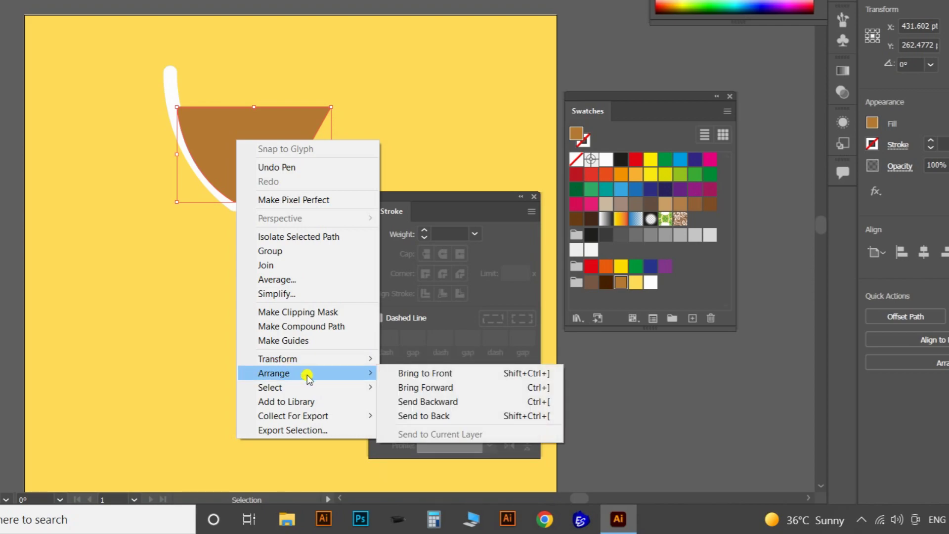
pyautogui.click(438, 403)
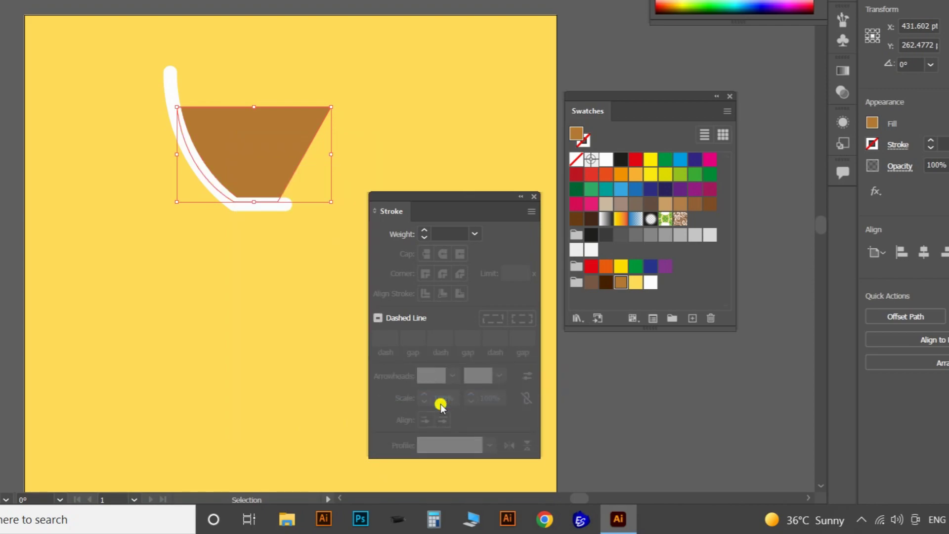
pyautogui.click(324, 45)
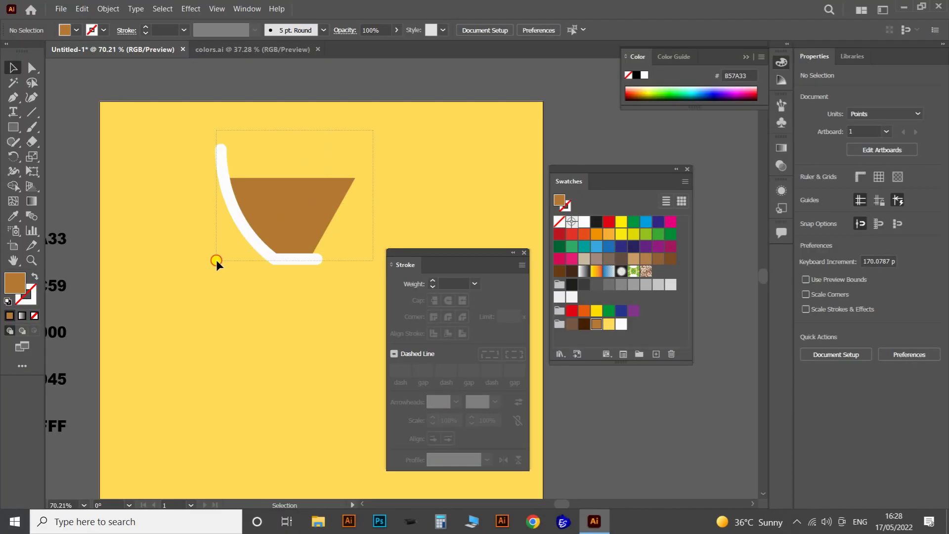
# Group the white cup outline with the brown coffee shape
pyautogui.moveTo(215, 259); pyautogui.dragTo(271, 200)
pyautogui.rightClick(271, 199)
pyautogui.click(301, 263)
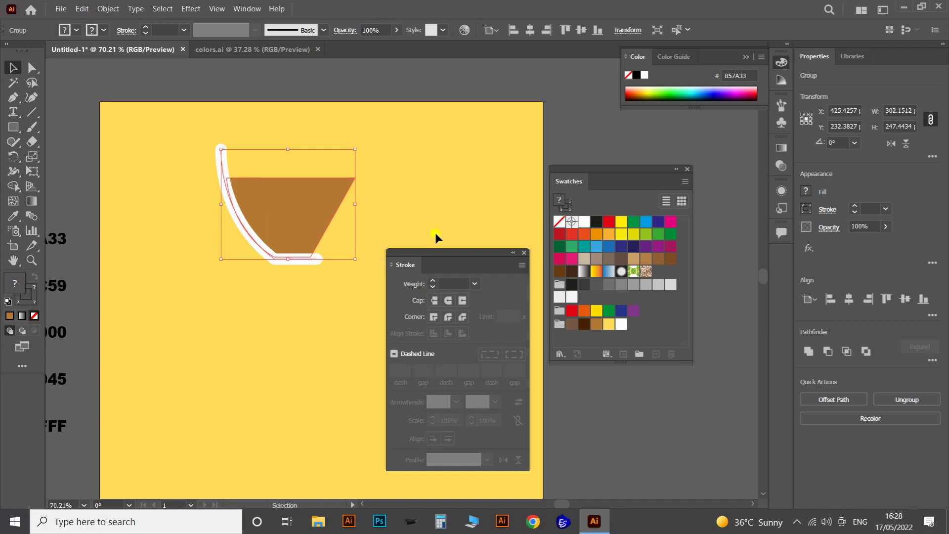
pyautogui.moveTo(454, 257)
pyautogui.mouseDown()
pyautogui.moveTo(473, 267)
pyautogui.moveTo(458, 294)
pyautogui.mouseUp()
pyautogui.click(387, 164)
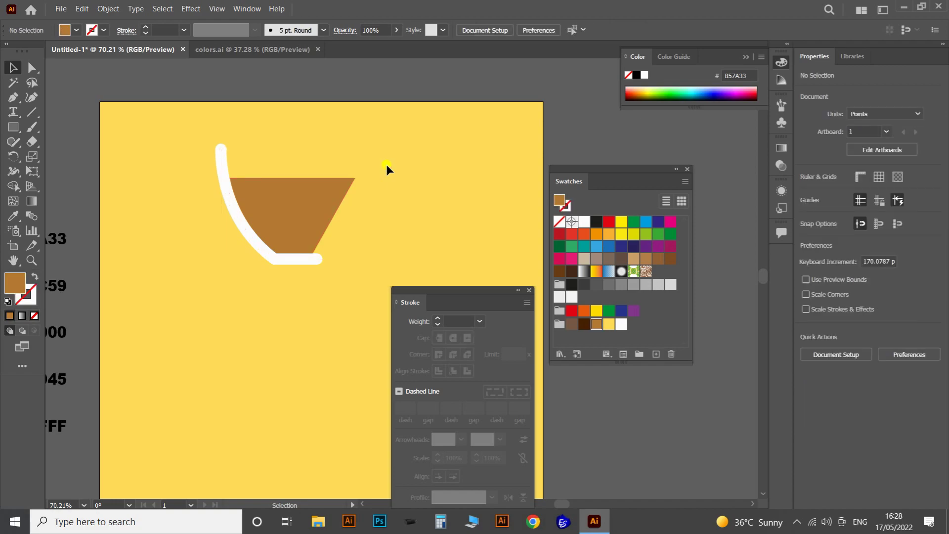
# Set the Pen tool to no fill with a white FFFFFF stroke of 35 pt
pyautogui.moveTo(355, 202); pyautogui.dragTo(250, 212)
pyautogui.click(14, 99)
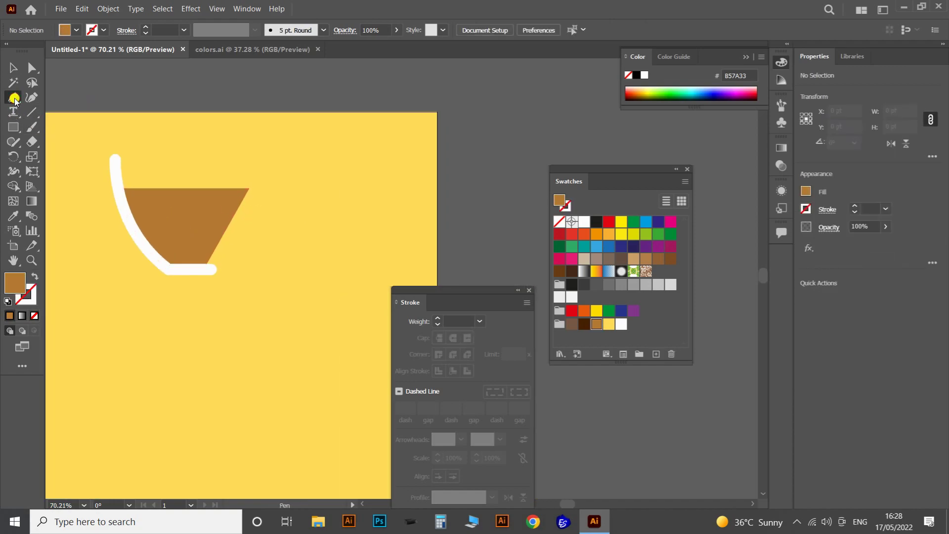
pyautogui.click(36, 318)
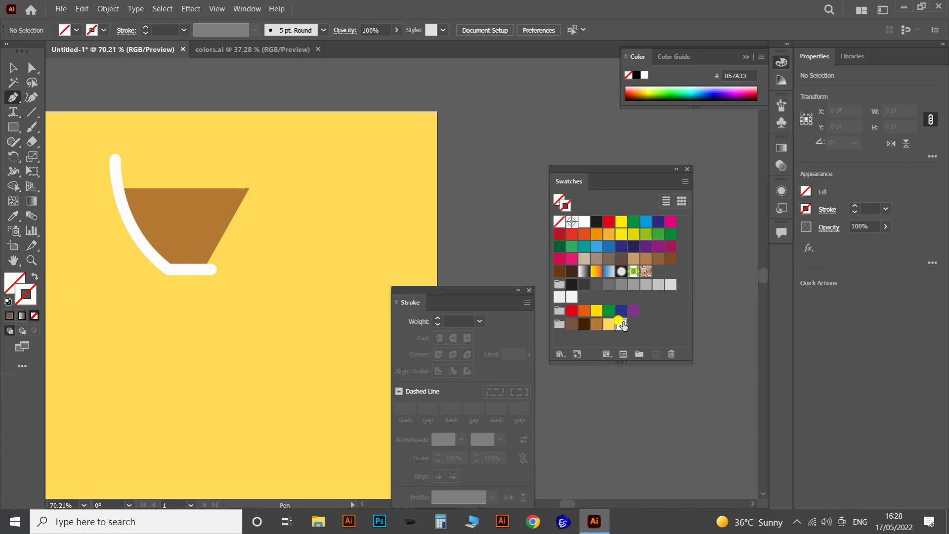
pyautogui.click(621, 323)
pyautogui.moveTo(168, 30); pyautogui.dragTo(128, 32)
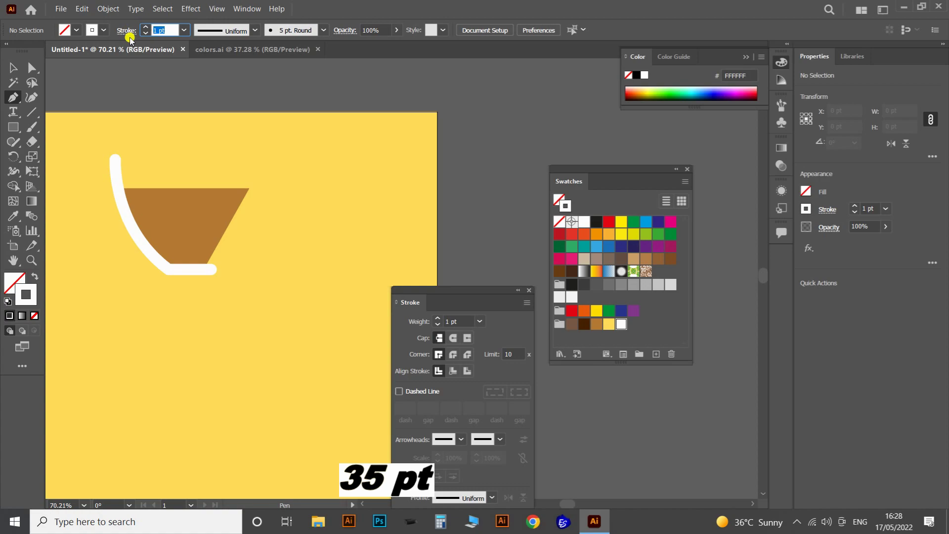
pyautogui.press('Return')
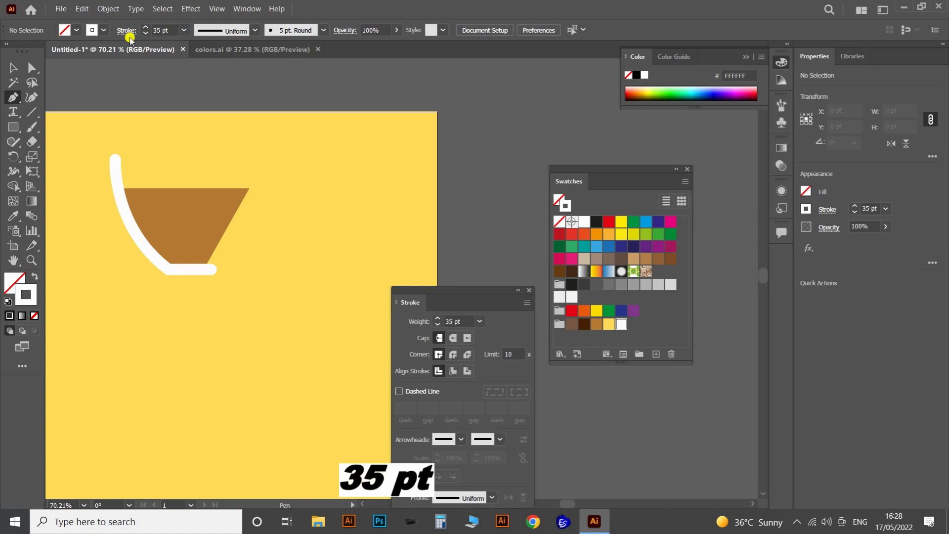
# Draw an open handle path, about 216 × 204 pt, with a straight top and curved outer side, rounding its upper corner to about 46 pt
pyautogui.click(287, 177)
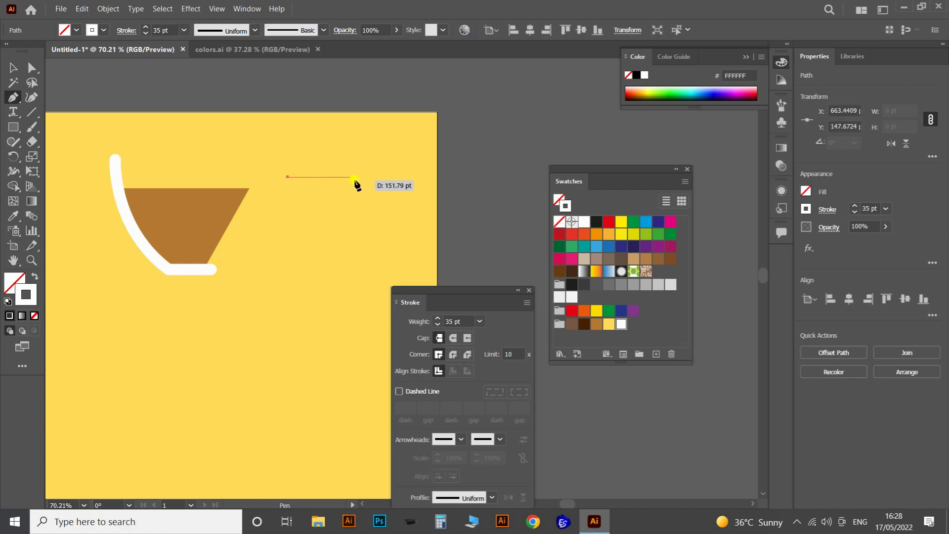
pyautogui.click(362, 177)
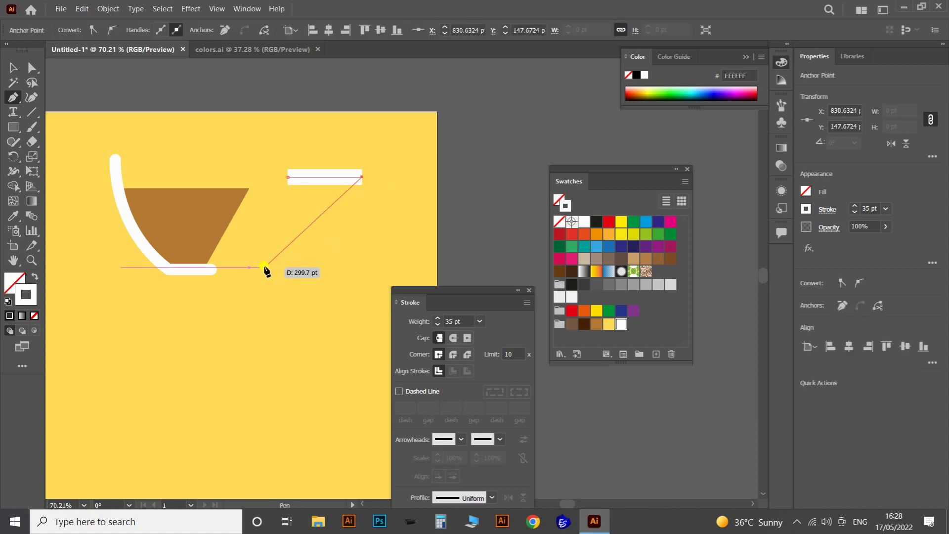
pyautogui.moveTo(265, 268); pyautogui.dragTo(159, 272)
pyautogui.press('Escape')
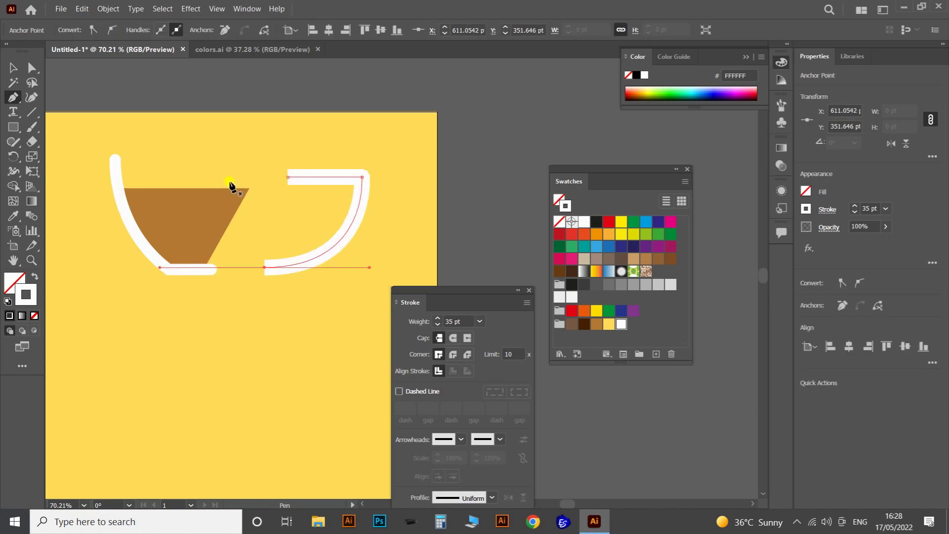
pyautogui.click(28, 68)
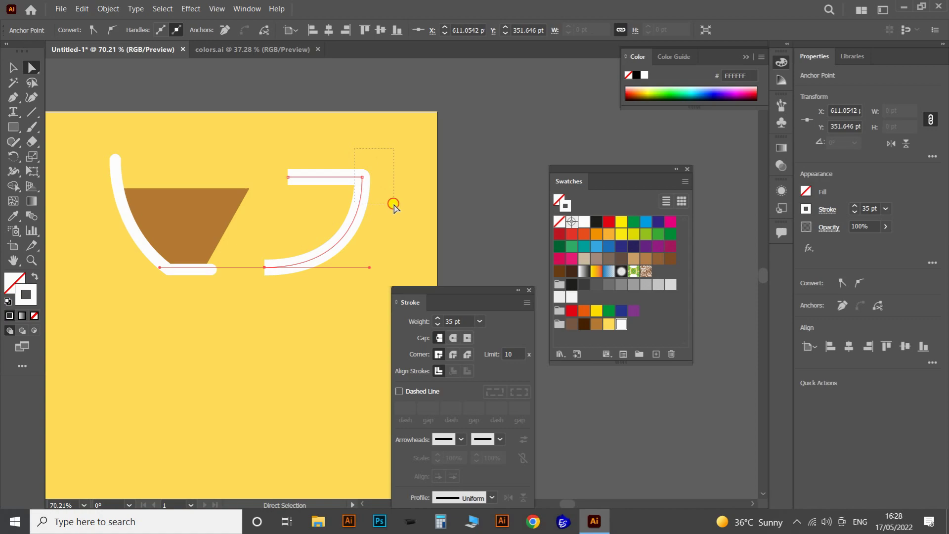
pyautogui.moveTo(393, 203); pyautogui.dragTo(341, 202)
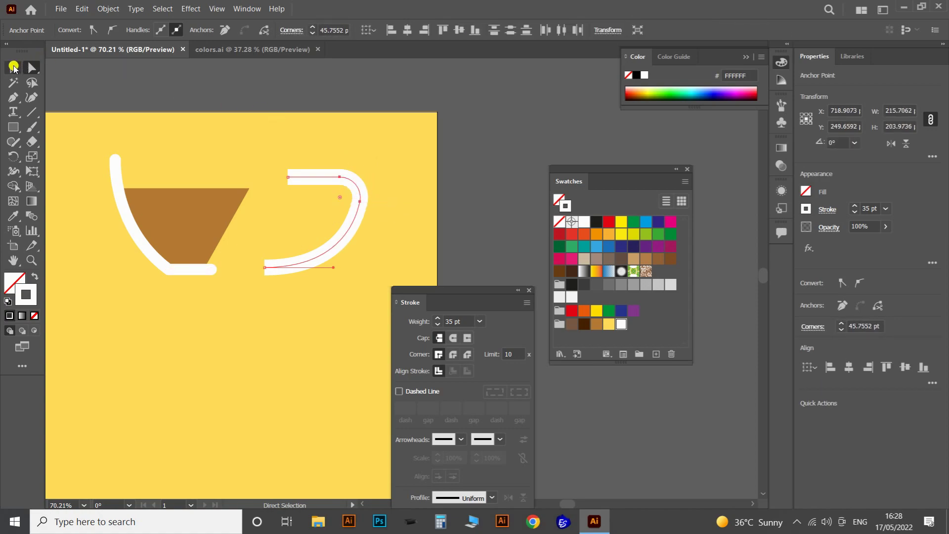
# Give the white handle path a round join and round caps
pyautogui.click(14, 67)
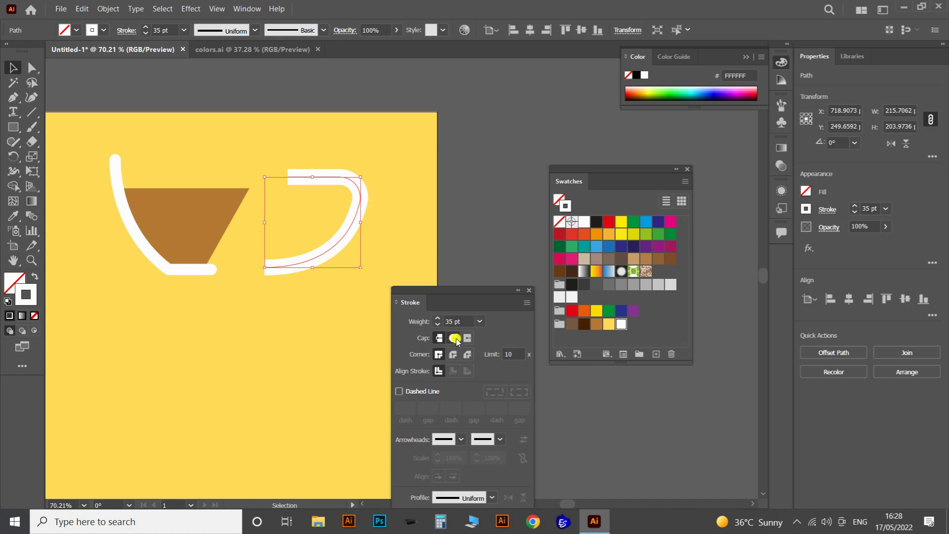
pyautogui.click(454, 354)
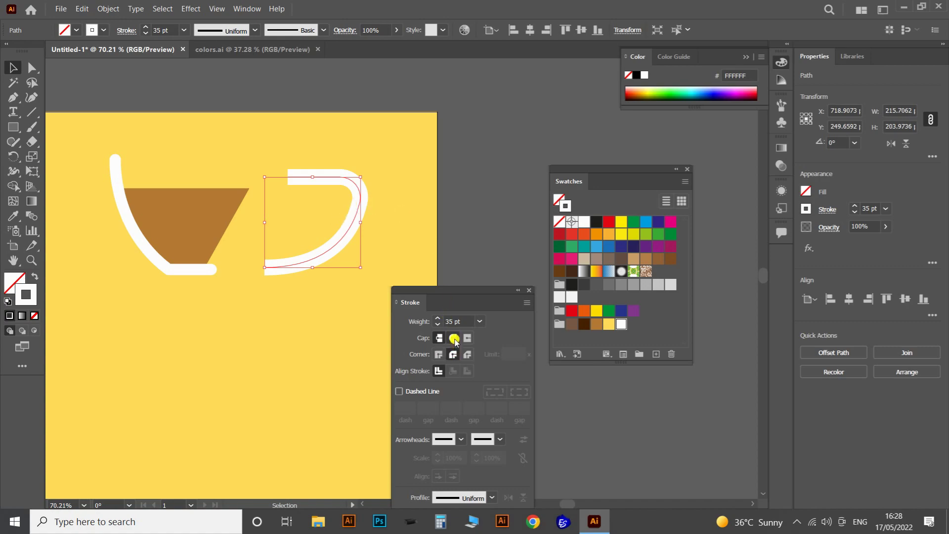
pyautogui.click(453, 338)
pyautogui.click(340, 140)
pyautogui.click(365, 218)
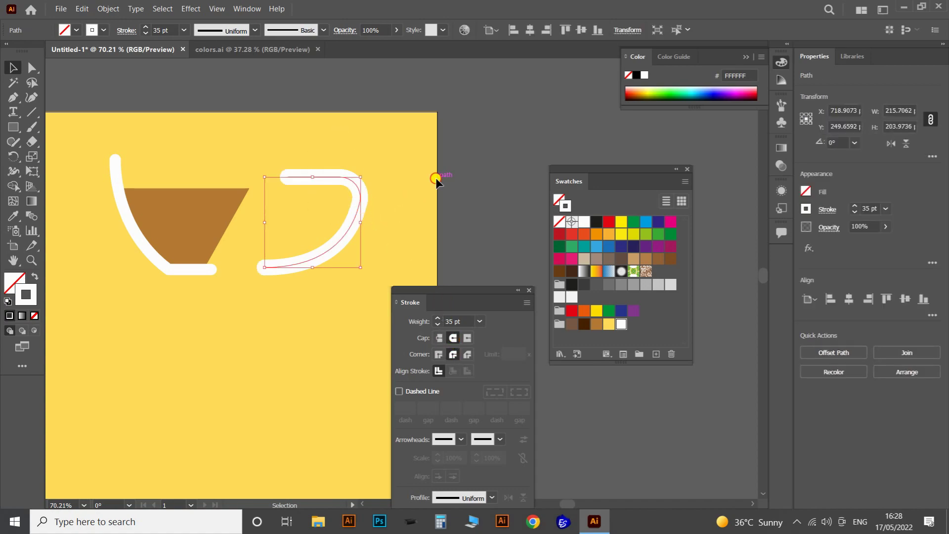
pyautogui.click(436, 179)
# Set the Pen tool's white stroke weight to 25 pt
pyautogui.press('z')
pyautogui.moveTo(402, 141); pyautogui.dragTo(333, 205)
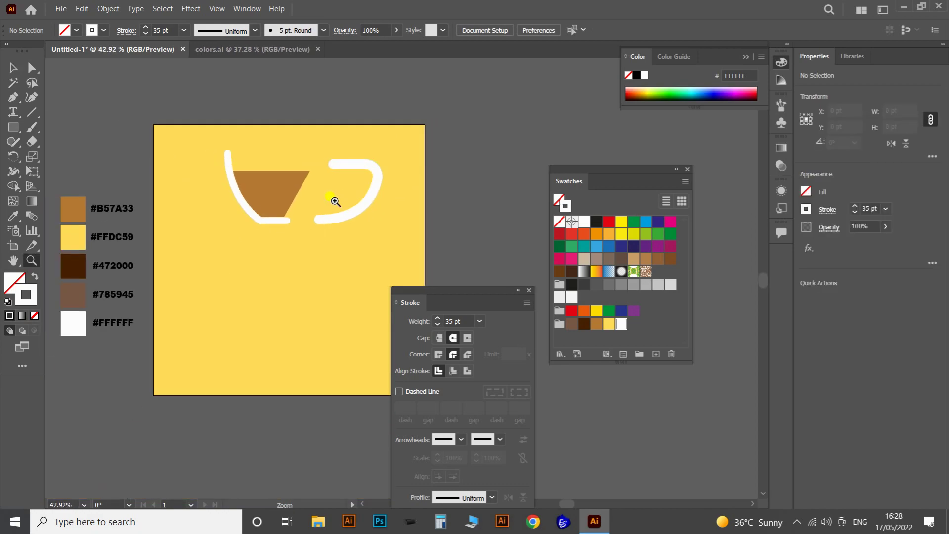
pyautogui.moveTo(495, 293)
pyautogui.mouseDown()
pyautogui.moveTo(508, 165)
pyautogui.moveTo(490, 259)
pyautogui.mouseUp()
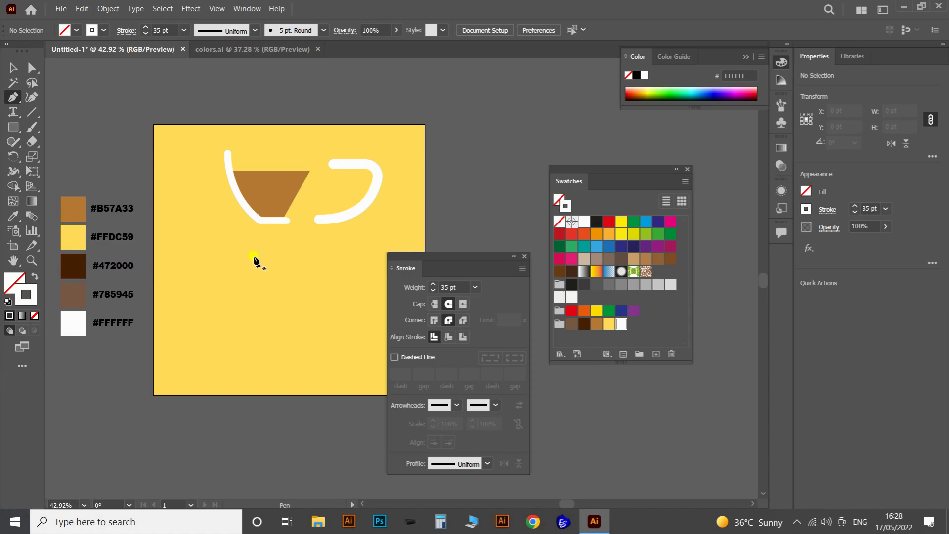
pyautogui.click(648, 321)
pyautogui.click(163, 30)
pyautogui.write('2')
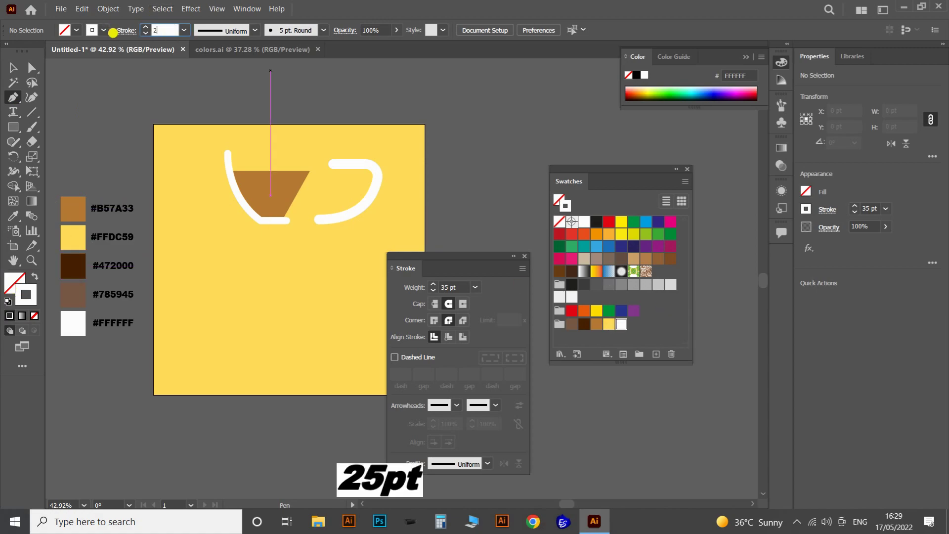
pyautogui.write('5')
pyautogui.press('Return')
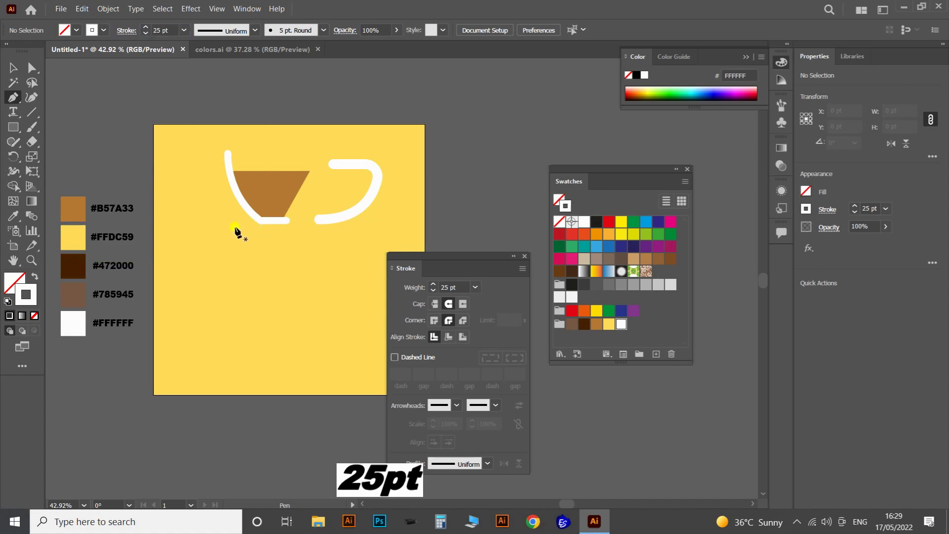
# Draw the saucer's half profile as a curve ending in a short flat base, and move it up close beneath the cup
pyautogui.click(172, 224)
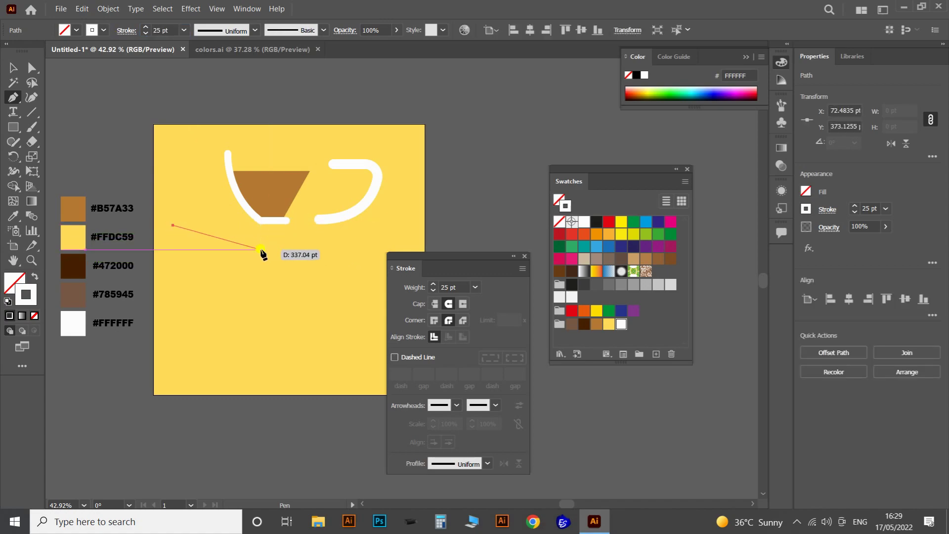
pyautogui.moveTo(262, 249); pyautogui.dragTo(287, 251)
pyautogui.click(287, 250)
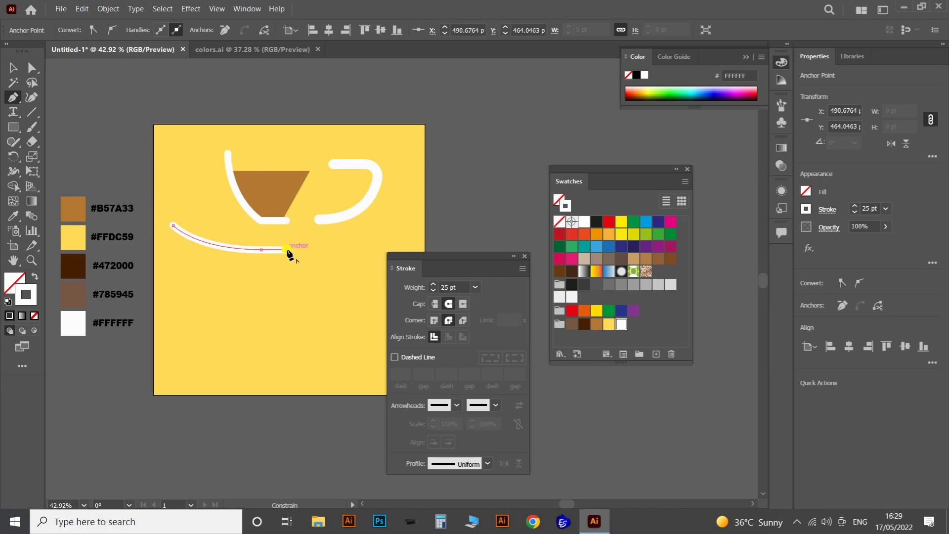
pyautogui.press('v')
pyautogui.moveTo(257, 249); pyautogui.dragTo(274, 229)
pyautogui.click(307, 112)
# Draw a dark brown 472000 circle without stroke, about 241 pt in diameter, below the saucer profile
pyautogui.press('z')
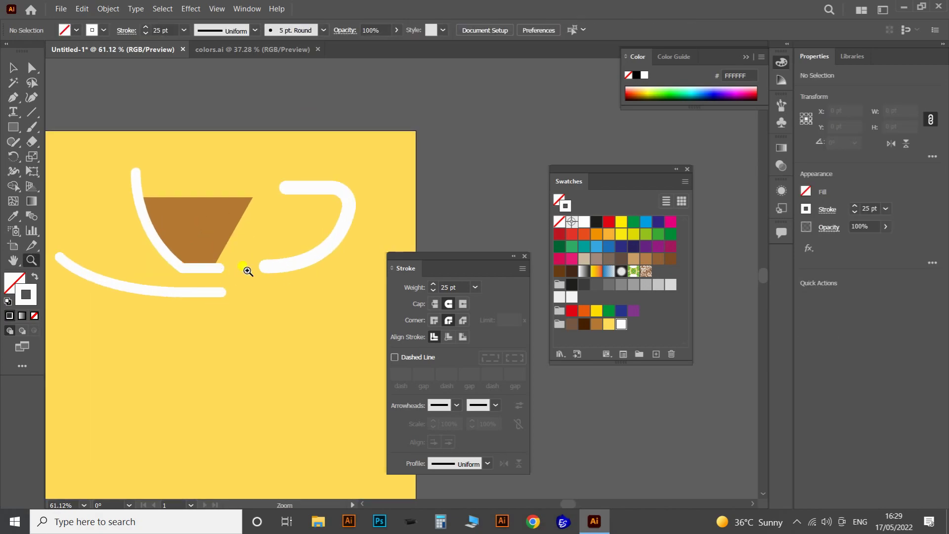
pyautogui.moveTo(247, 271); pyautogui.dragTo(205, 304)
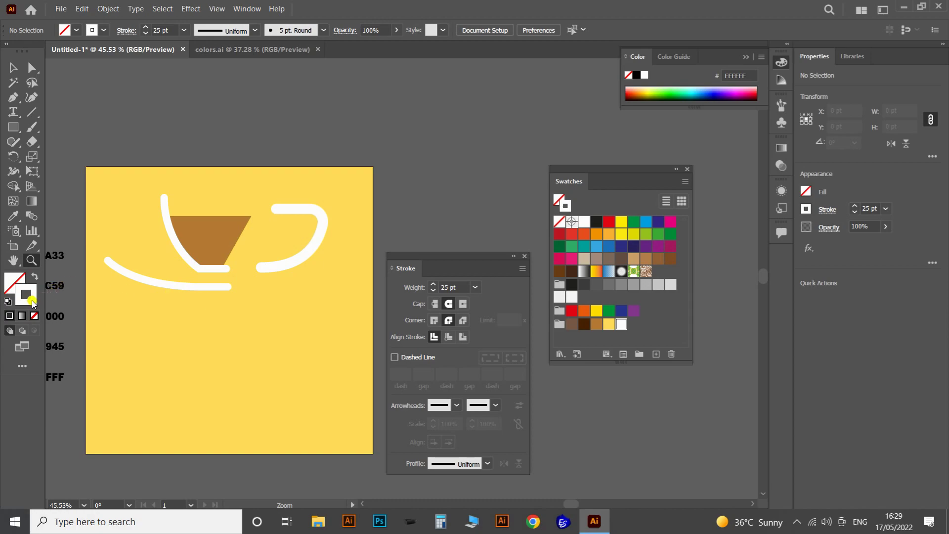
pyautogui.press('/')
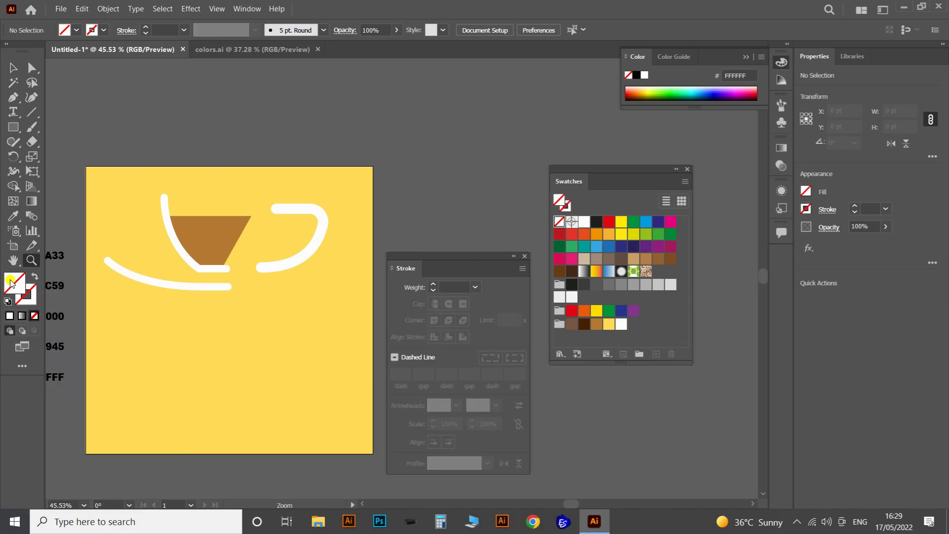
pyautogui.click(583, 327)
pyautogui.moveTo(13, 124); pyautogui.dragTo(63, 156)
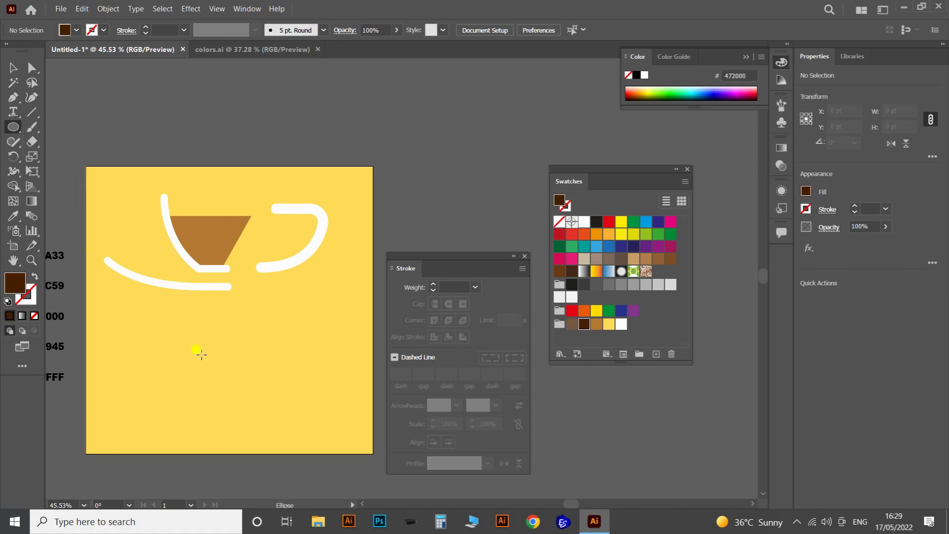
pyautogui.moveTo(193, 338); pyautogui.dragTo(227, 370)
# Duplicate the dark brown circle horizontally to the right so the copy partly overlaps the original
pyautogui.press('z')
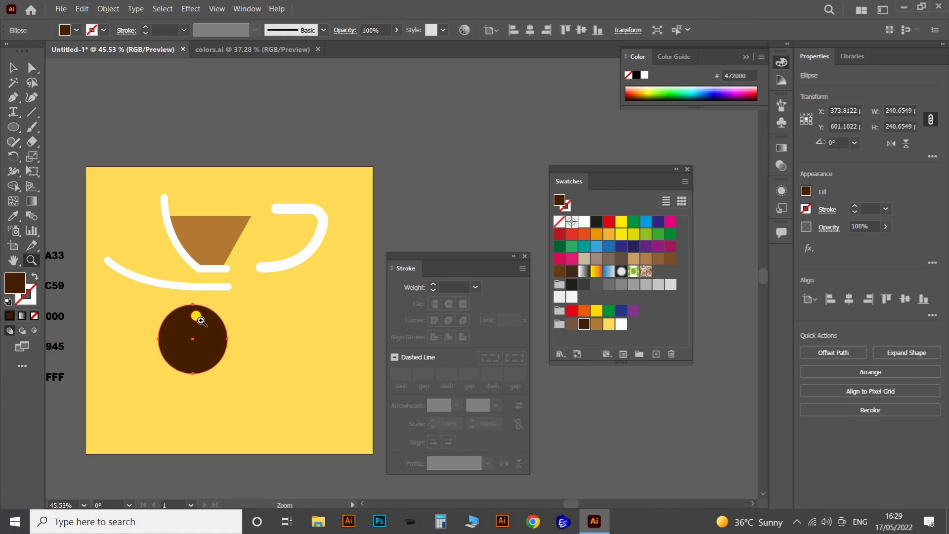
pyautogui.moveTo(200, 321); pyautogui.dragTo(264, 333)
pyautogui.press('v')
pyautogui.click(271, 304)
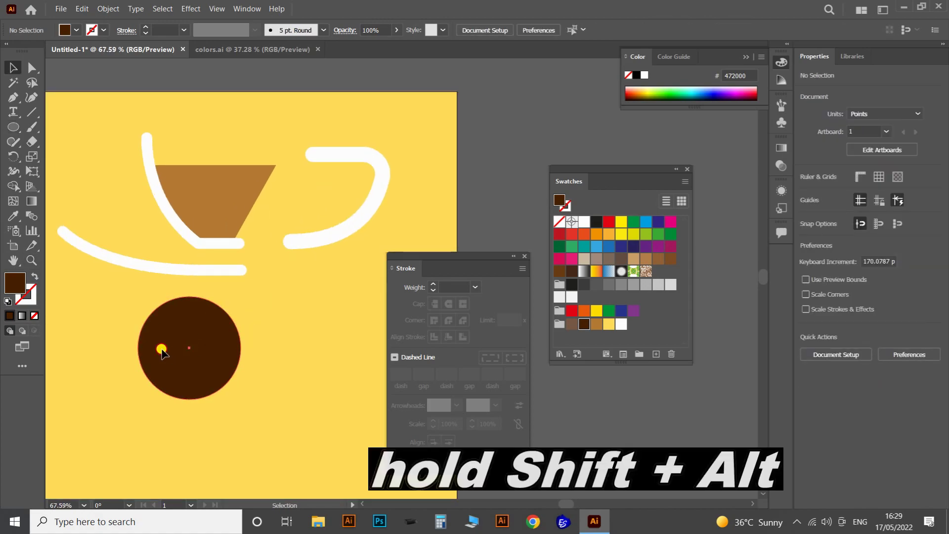
pyautogui.moveTo(162, 350); pyautogui.dragTo(231, 357)
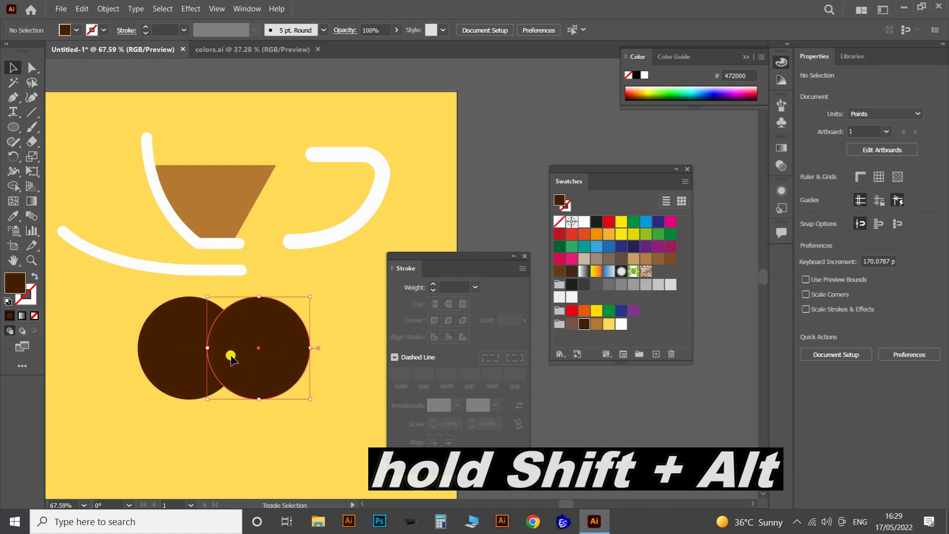
# Intersect the two overlapping circles with Pathfinder, keeping only their pointed overlap as the coffee bean shape
pyautogui.keyDown('shift'); pyautogui.click(184, 325); pyautogui.keyUp('shift')
pyautogui.click(112, 316)
pyautogui.moveTo(112, 316); pyautogui.dragTo(257, 366)
pyautogui.click(247, 9)
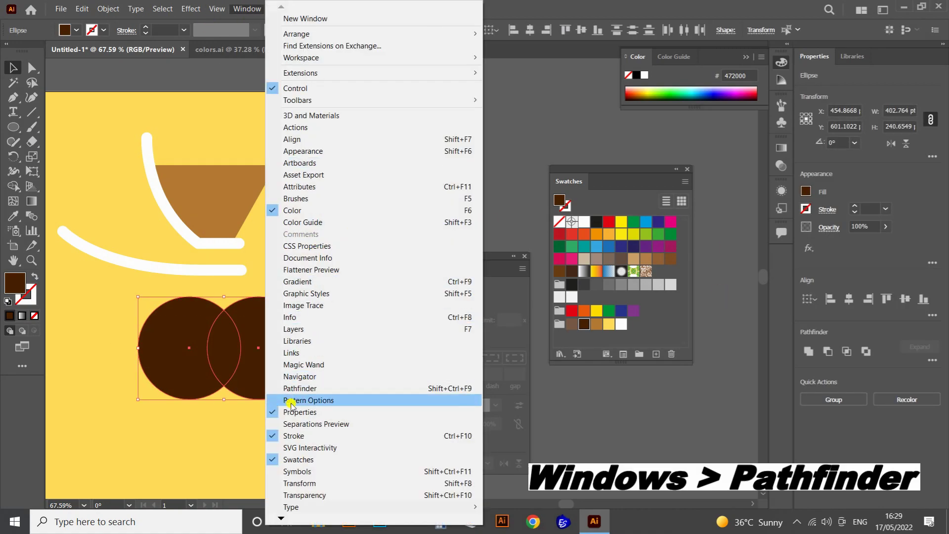
pyautogui.click(315, 388)
pyautogui.click(415, 102)
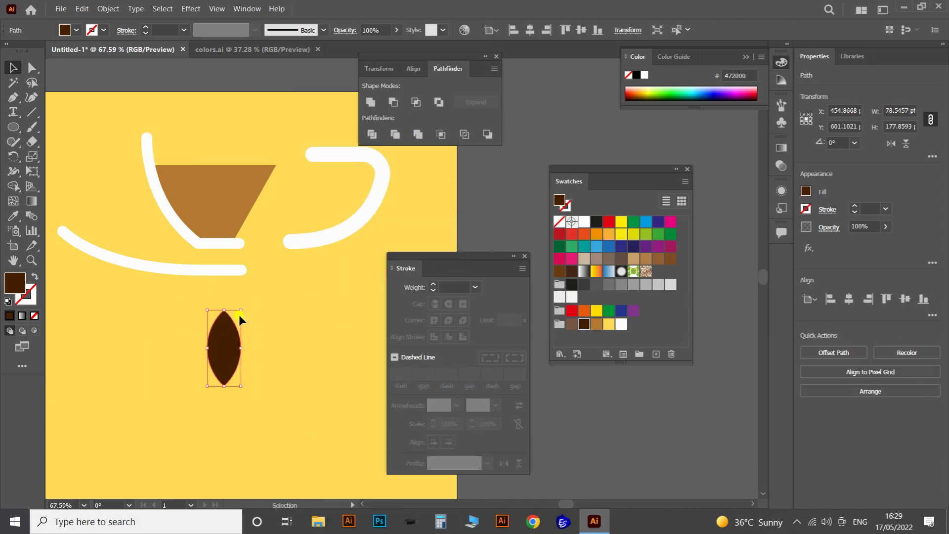
# Scale down the dark brown bean shape and move it up to the right, just past the saucer's flat end
pyautogui.scroll(3, 220, 308)
pyautogui.moveTo(226, 313); pyautogui.dragTo(245, 344)
pyautogui.moveTo(228, 380); pyautogui.dragTo(334, 302)
pyautogui.moveTo(333, 302); pyautogui.dragTo(224, 336)
pyautogui.press('v')
pyautogui.click(210, 234)
# Draw a vertical line about 136 pt long through the bean's center, extending past both tips
pyautogui.click(13, 97)
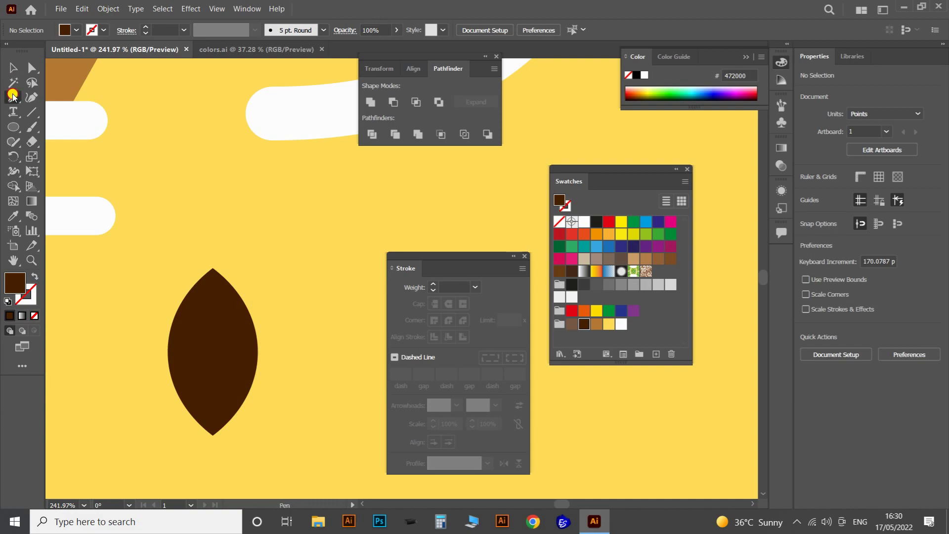
pyautogui.click(212, 254)
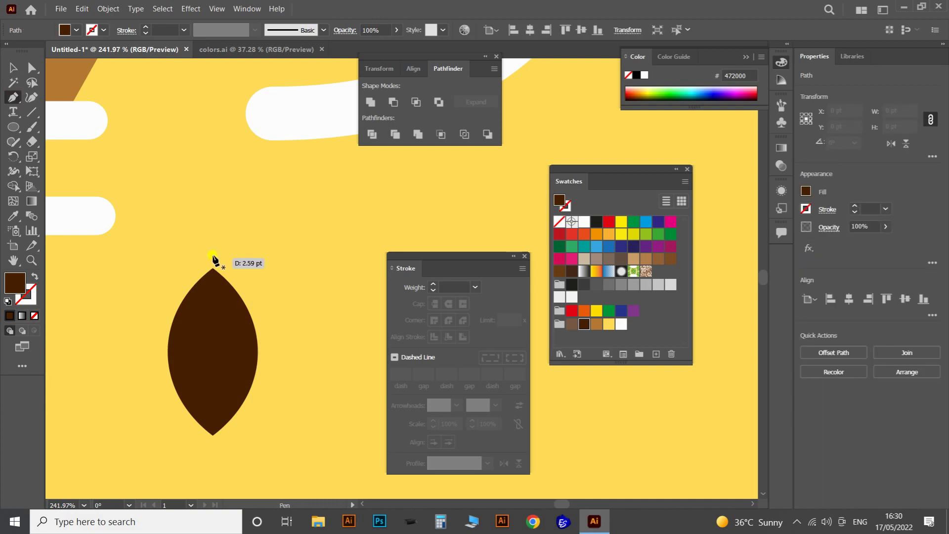
pyautogui.click(213, 462)
pyautogui.click(278, 244)
pyautogui.hotkey('ctrl', 'z')
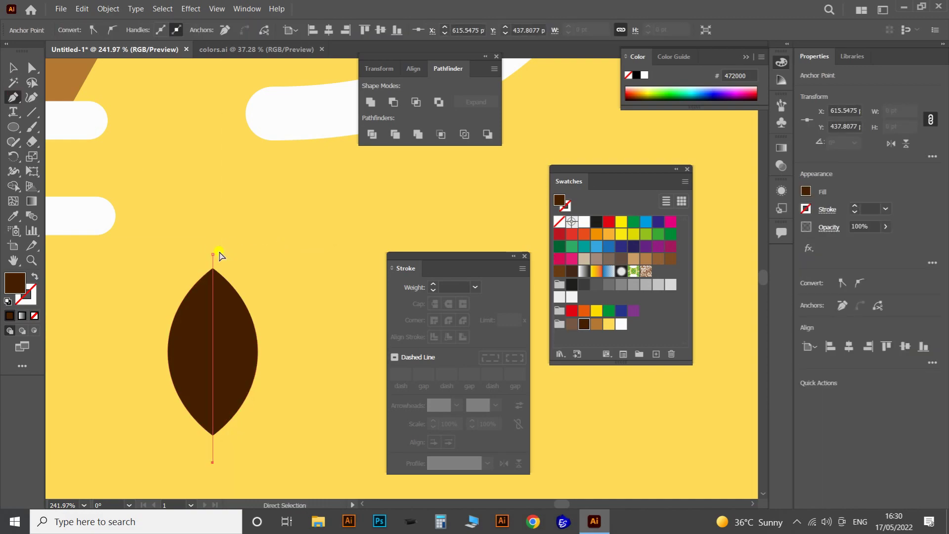
pyautogui.press('v')
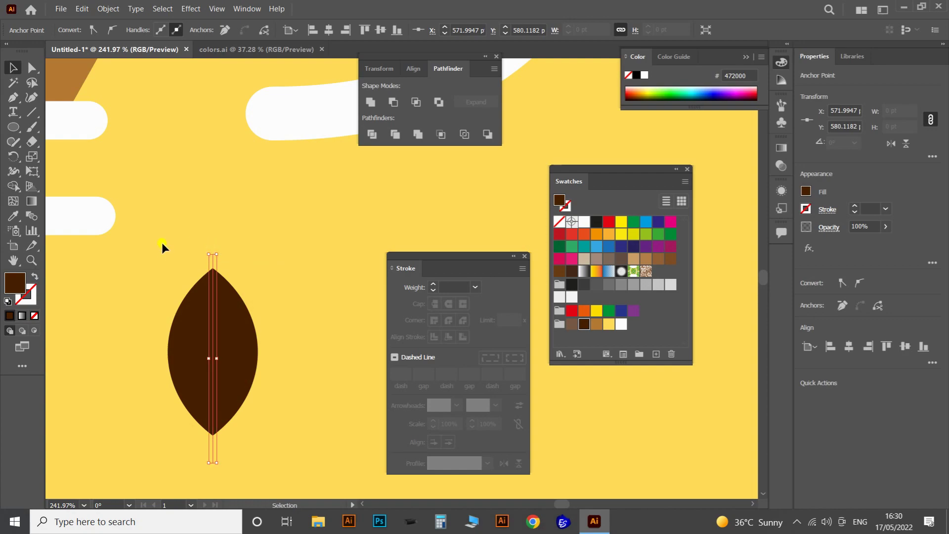
# Give the vertical line through the bean no fill and a 2 pt stroke in brown 785945
pyautogui.click(34, 314)
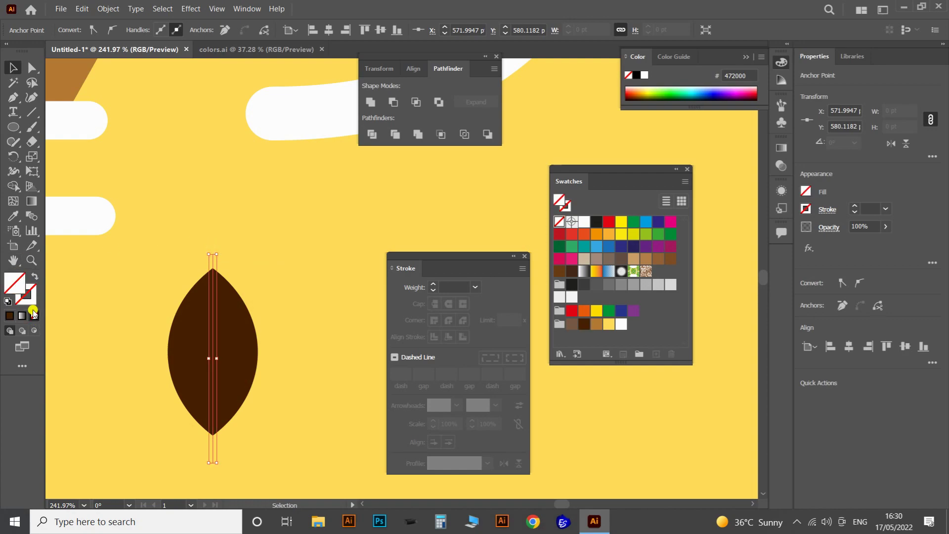
pyautogui.click(570, 325)
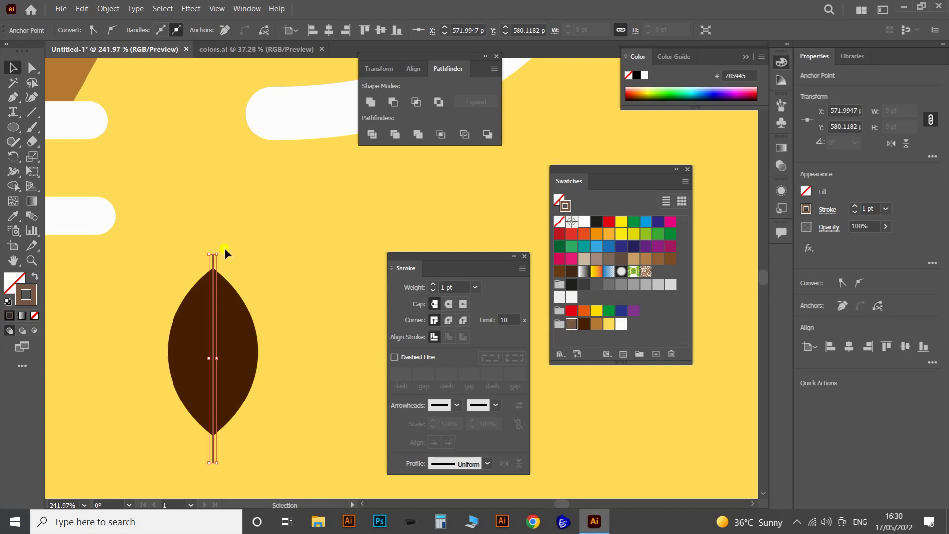
pyautogui.click(225, 248)
pyautogui.moveTo(199, 244); pyautogui.dragTo(232, 264)
pyautogui.moveTo(165, 30); pyautogui.dragTo(146, 28)
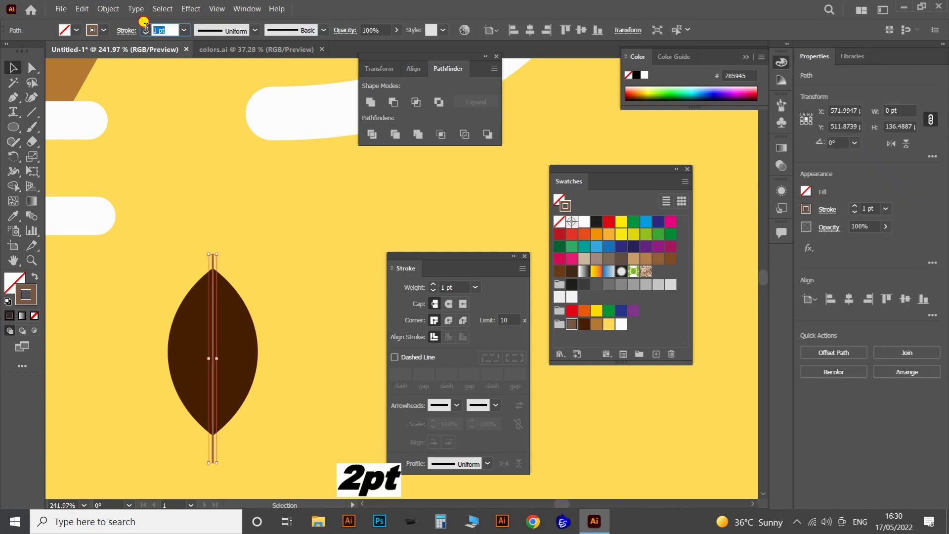
pyautogui.press('Return')
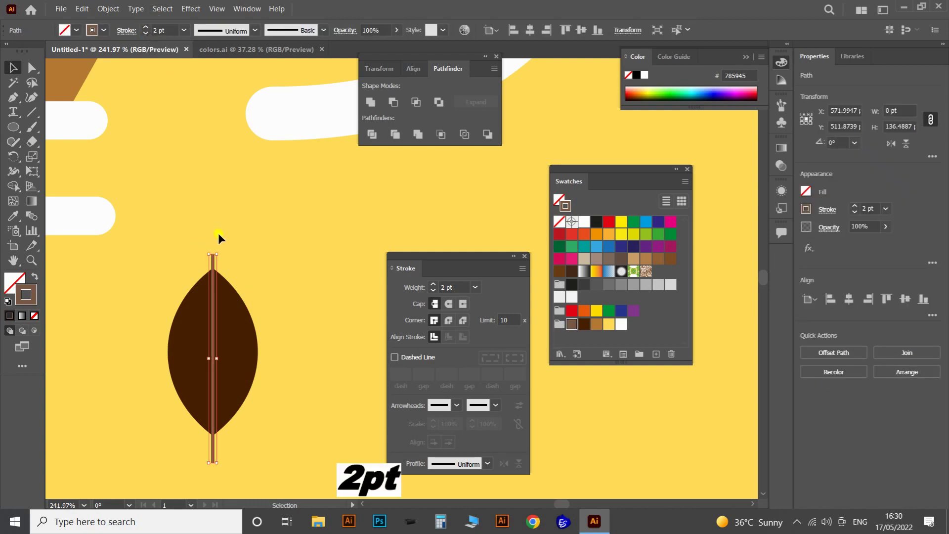
# Expand the fill and stroke of the vertical line through the bean
pyautogui.click(109, 9)
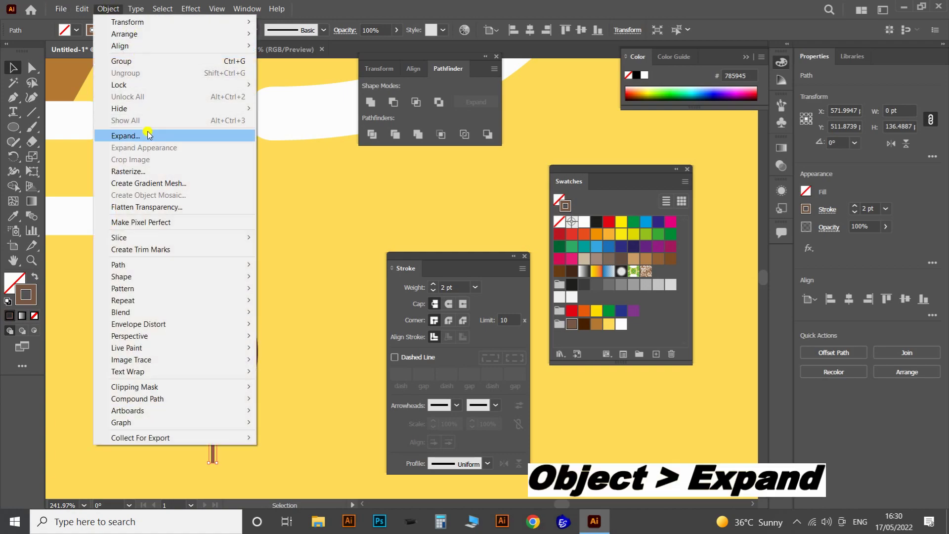
pyautogui.click(239, 136)
pyautogui.click(463, 346)
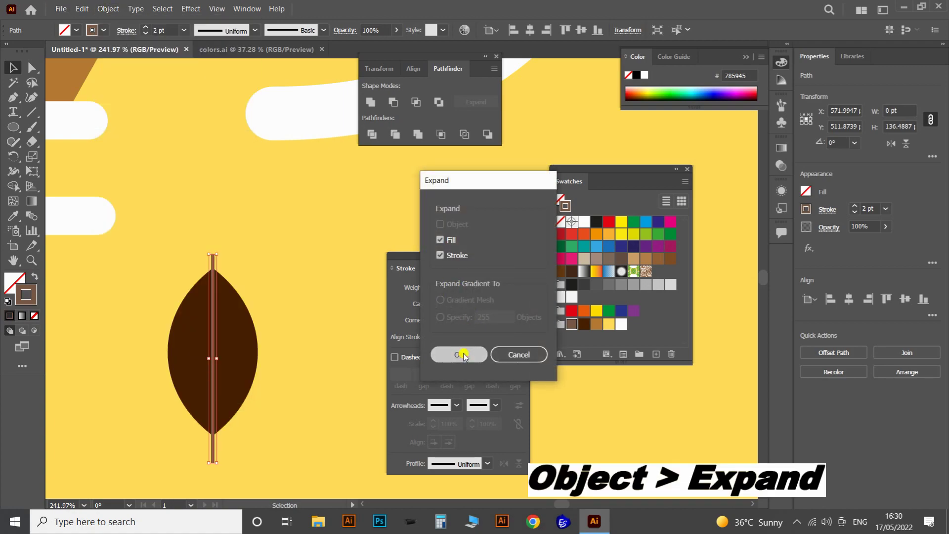
pyautogui.click(226, 250)
# Paste a copy of the bean in place behind the line and intersect the two to trim the line to the bean's outline
pyautogui.click(233, 332)
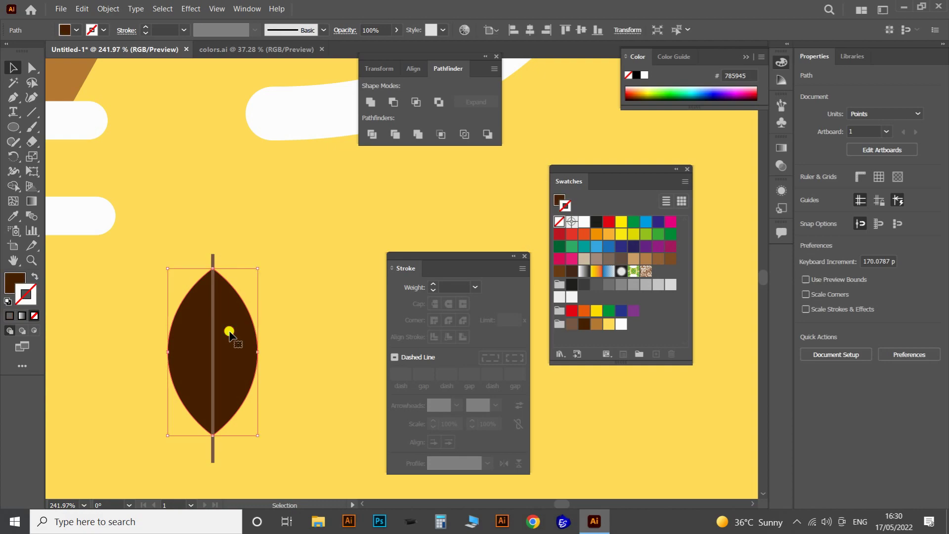
pyautogui.hotkey('ctrl', 'c')
pyautogui.click(341, 270)
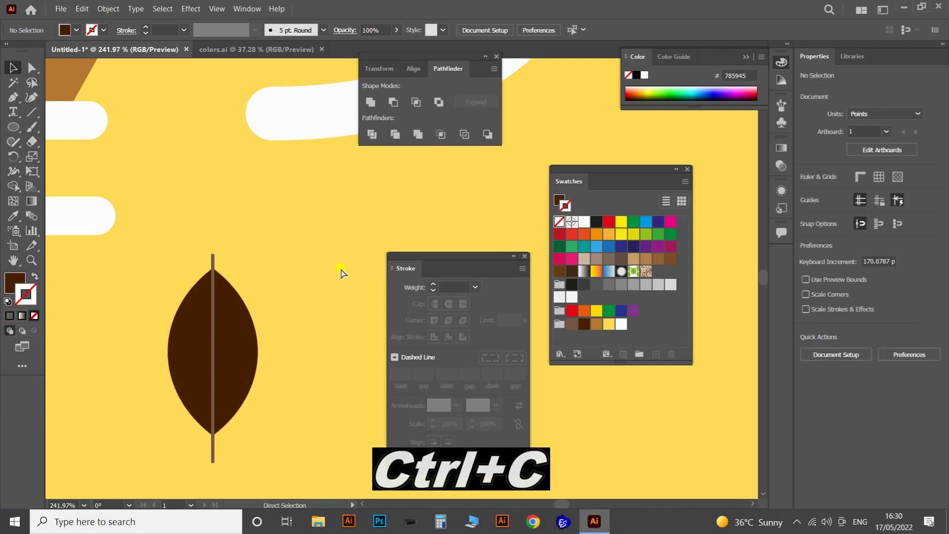
pyautogui.hotkey('ctrl', 'f')
pyautogui.rightClick(212, 337)
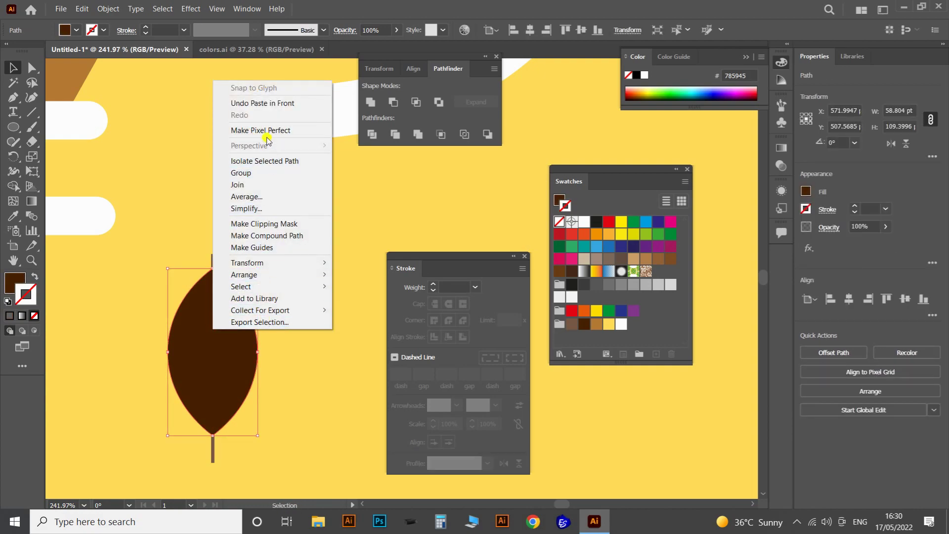
pyautogui.moveTo(250, 274)
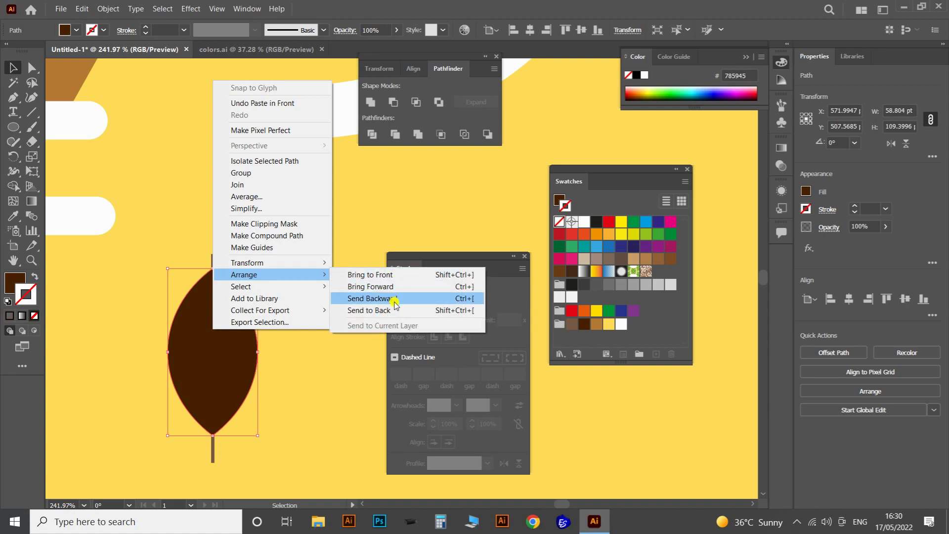
pyautogui.click(395, 302)
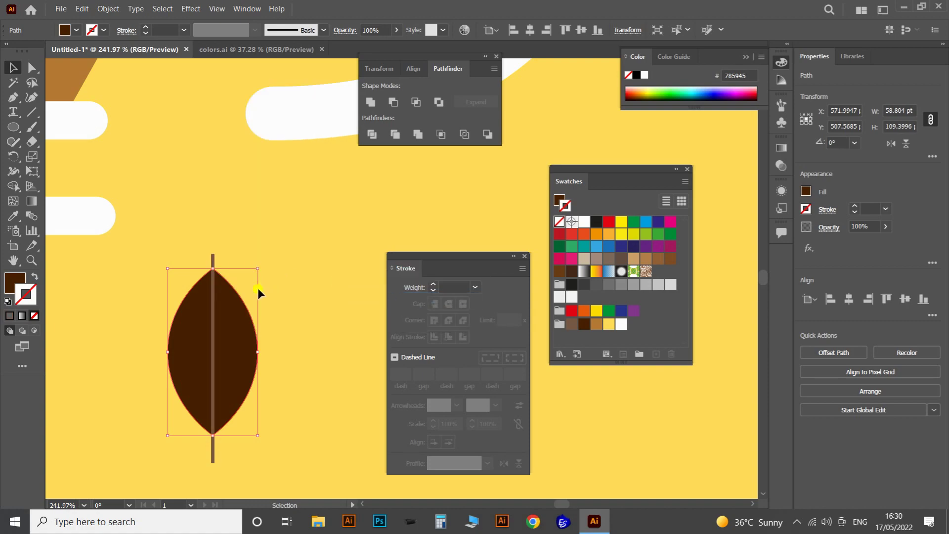
pyautogui.keyDown('shift'); pyautogui.click(213, 258); pyautogui.keyUp('shift')
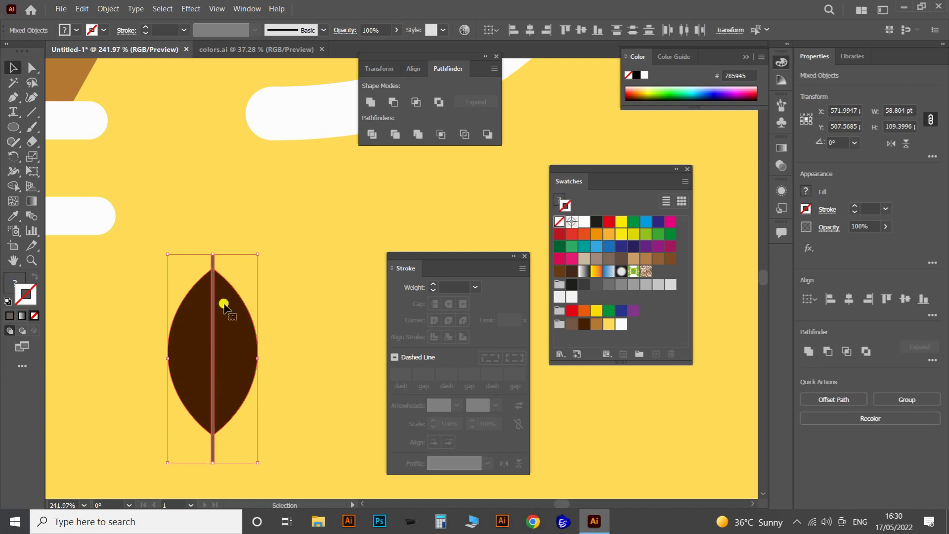
# Pull the trimmed line and the bean apart to check the cut, and undo the moves
pyautogui.moveTo(221, 328); pyautogui.dragTo(322, 315)
pyautogui.hotkey('ctrl', 'z')
pyautogui.press('v')
pyautogui.click(278, 293)
pyautogui.moveTo(214, 312); pyautogui.dragTo(193, 366)
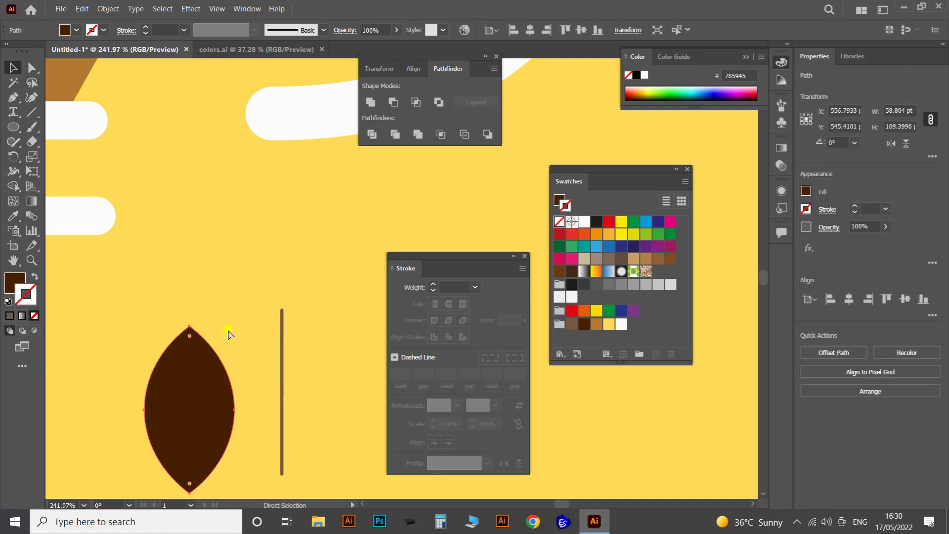
pyautogui.hotkey('ctrl', 'z')
pyautogui.hotkey('ctrl', 'z')
pyautogui.click(288, 284)
# Move the bean with its center line to the artboard's upper-left area, beside the cup's rim
pyautogui.scroll(-3, 254, 279)
pyautogui.moveTo(194, 274); pyautogui.dragTo(259, 336)
pyautogui.hotkey('ctrl', 'space')
pyautogui.moveTo(320, 375); pyautogui.dragTo(95, 186)
pyautogui.hotkey('ctrl', 'space')
pyautogui.moveTo(182, 248); pyautogui.dragTo(150, 247)
pyautogui.press('Tab')
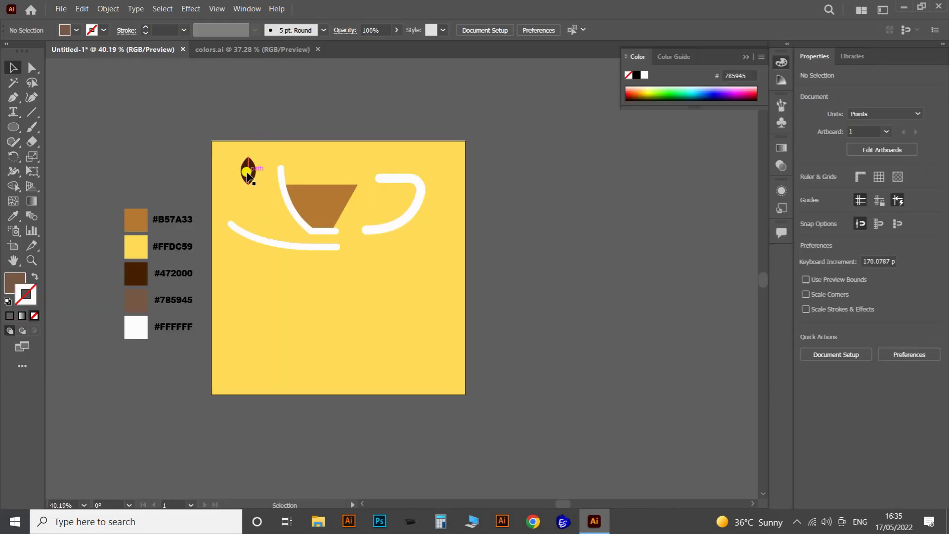
# Group the bean shape with its center line
pyautogui.click(248, 182)
pyautogui.scroll(3, 257, 174)
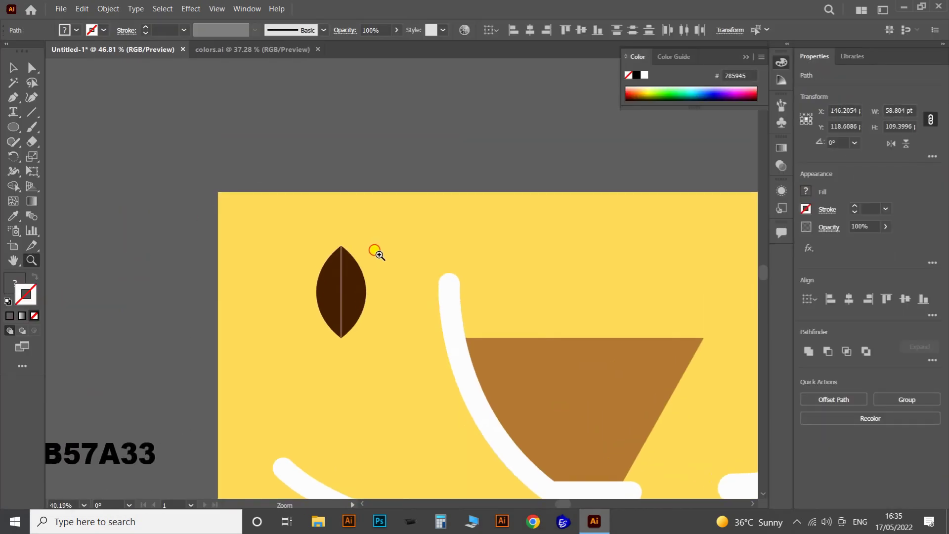
pyautogui.rightClick(351, 275)
pyautogui.click(394, 344)
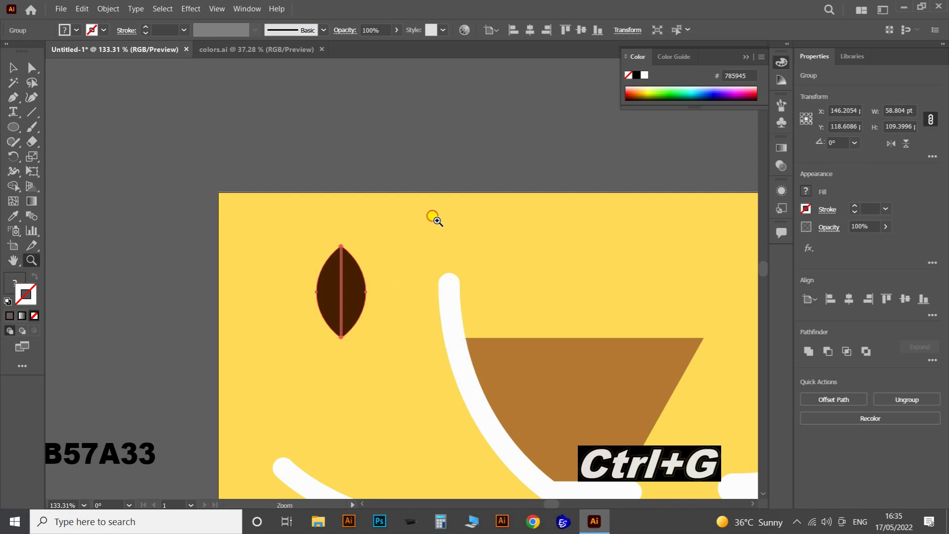
# Move the bean, cup, handle and saucer shapes together off the artboard to its right side
pyautogui.scroll(-5, 435, 219)
pyautogui.press('z')
pyautogui.moveTo(411, 208); pyautogui.dragTo(440, 210)
pyautogui.moveTo(497, 235); pyautogui.dragTo(326, 230)
pyautogui.press('v')
pyautogui.click(253, 167)
pyautogui.moveTo(456, 351); pyautogui.dragTo(357, 293)
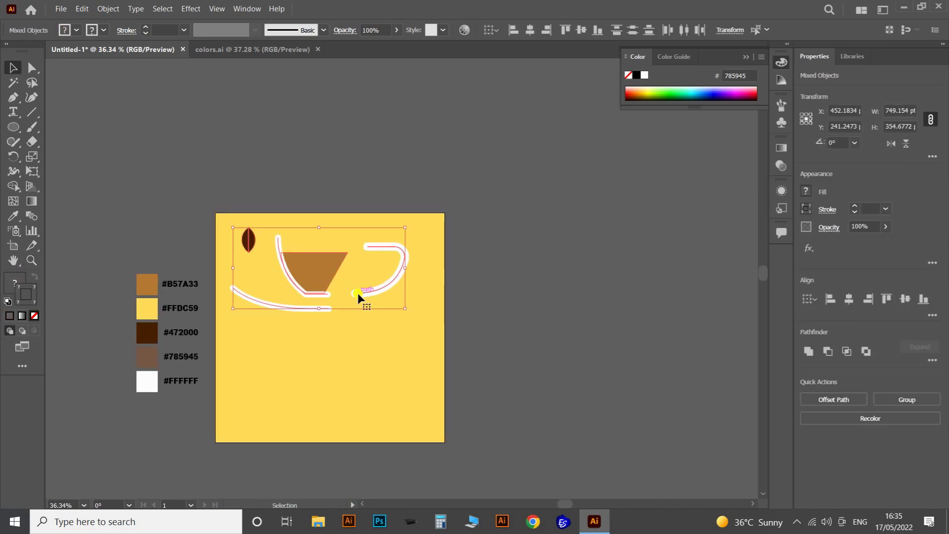
pyautogui.moveTo(311, 270); pyautogui.dragTo(547, 316)
pyautogui.click(523, 228)
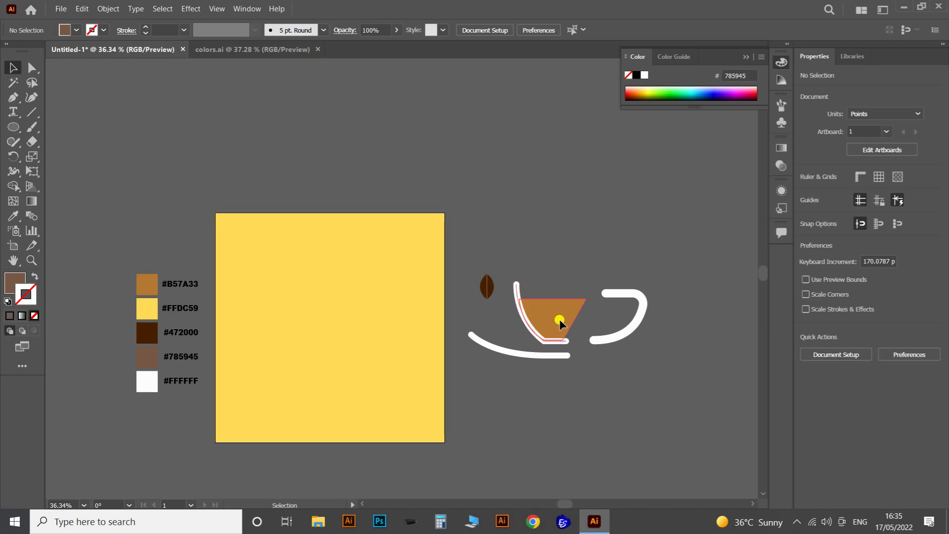
# Place a copy of the cup and coffee group near the middle of the yellow artboard
pyautogui.click(559, 318)
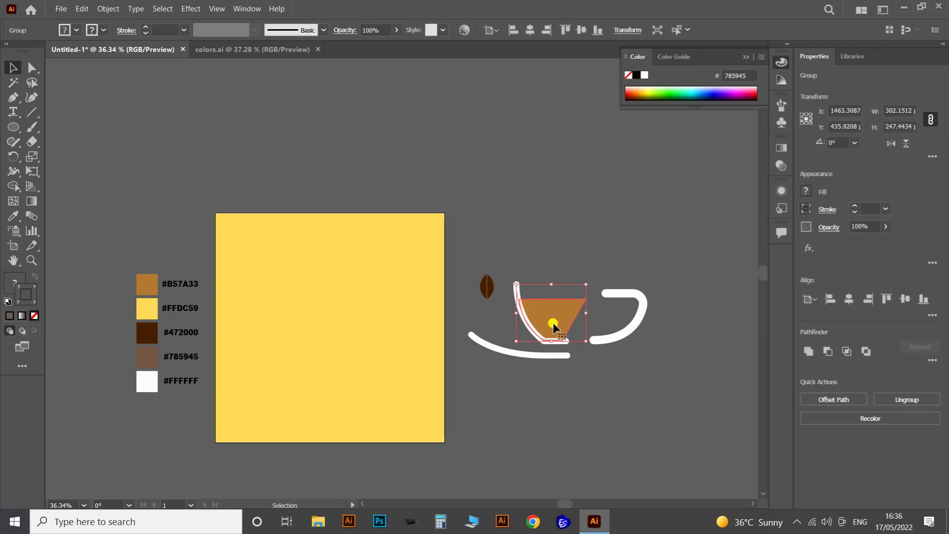
pyautogui.moveTo(552, 327); pyautogui.dragTo(405, 335)
pyautogui.press('z')
pyautogui.moveTo(477, 308); pyautogui.dragTo(432, 295)
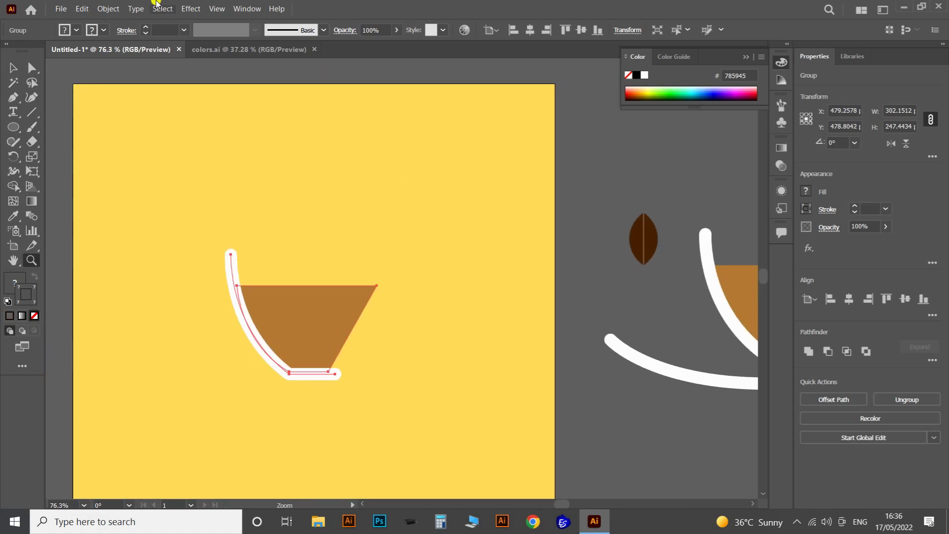
# Apply a 3D Revolve of 360° to the copied cup and coffee group with 3D and Materials
pyautogui.click(246, 9)
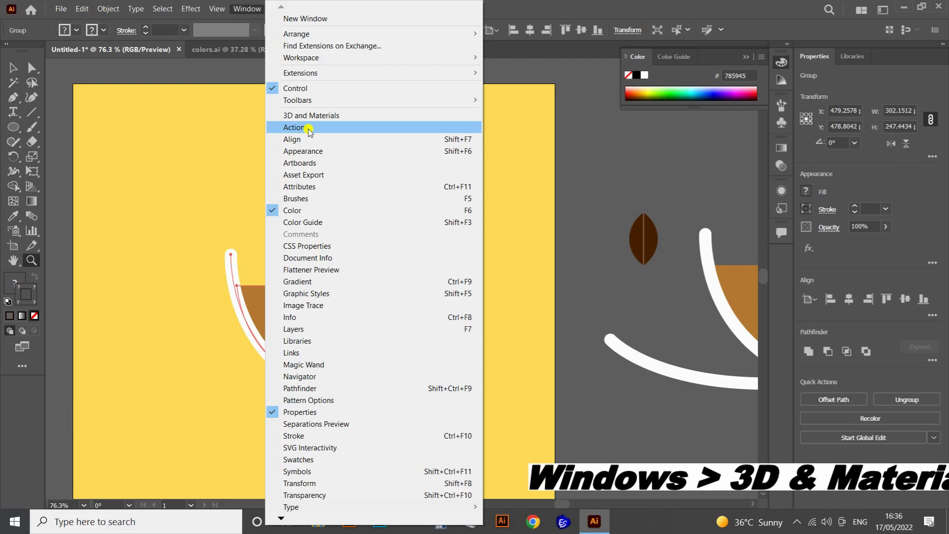
pyautogui.click(307, 116)
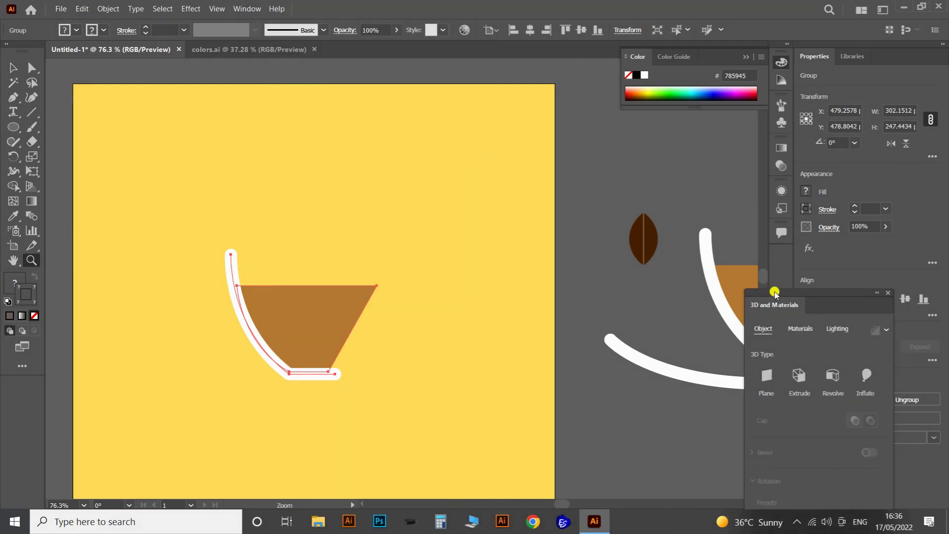
pyautogui.moveTo(774, 291); pyautogui.dragTo(595, 139)
pyautogui.moveTo(301, 261); pyautogui.dragTo(282, 272)
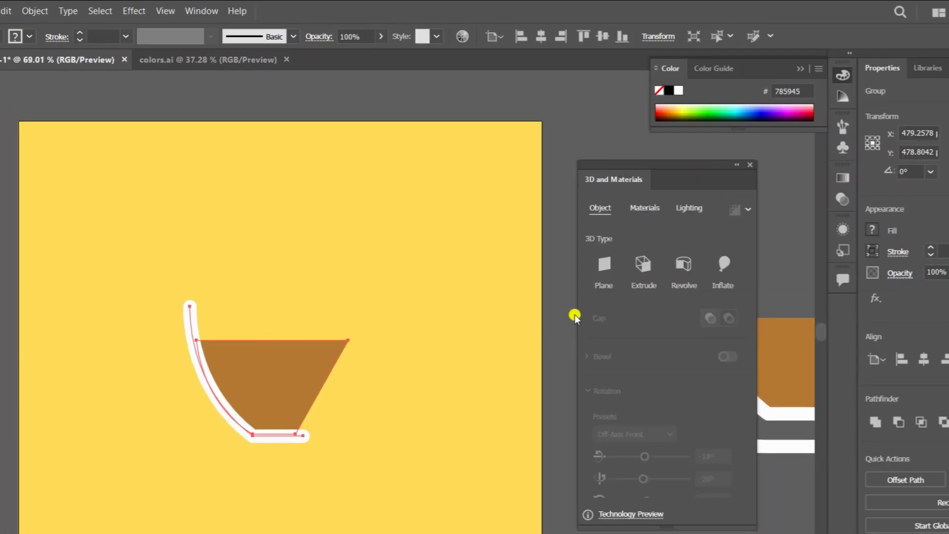
pyautogui.click(681, 267)
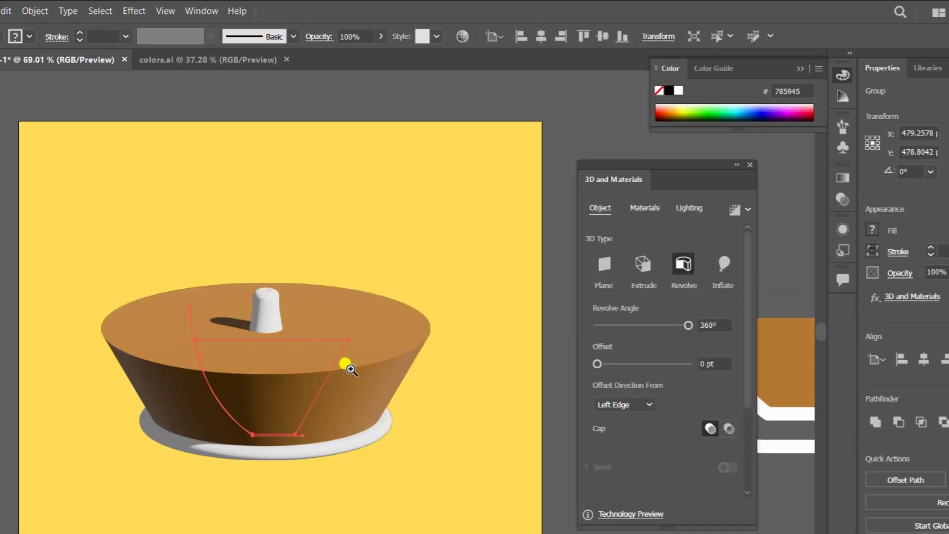
pyautogui.moveTo(242, 308); pyautogui.dragTo(191, 324)
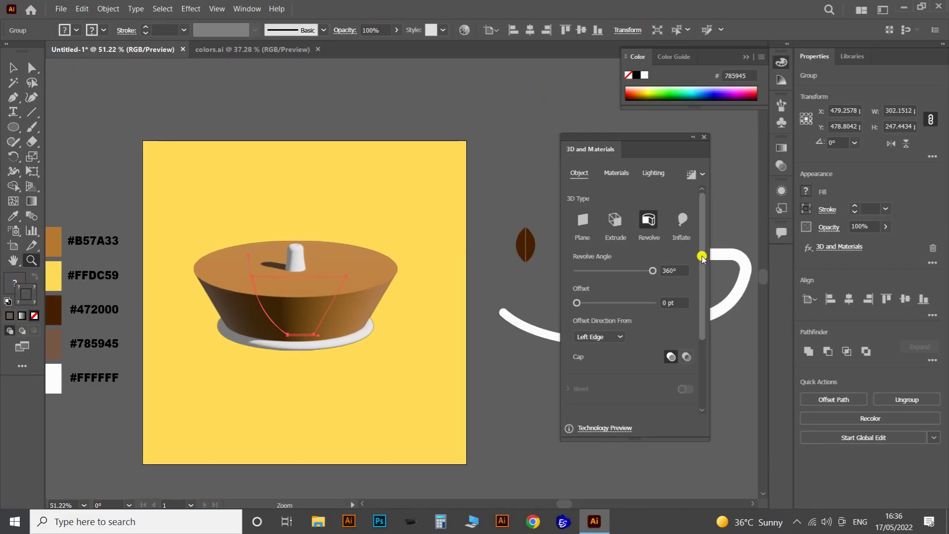
# Set the revolve's offset direction to Right Edge so the profile forms a cup filled with coffee
pyautogui.moveTo(702, 254); pyautogui.dragTo(709, 324)
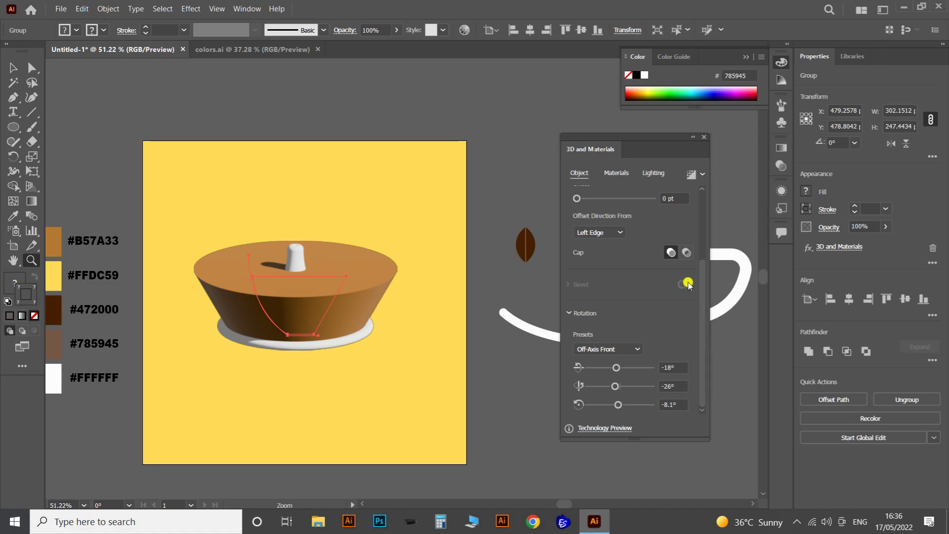
pyautogui.click(616, 232)
pyautogui.click(602, 260)
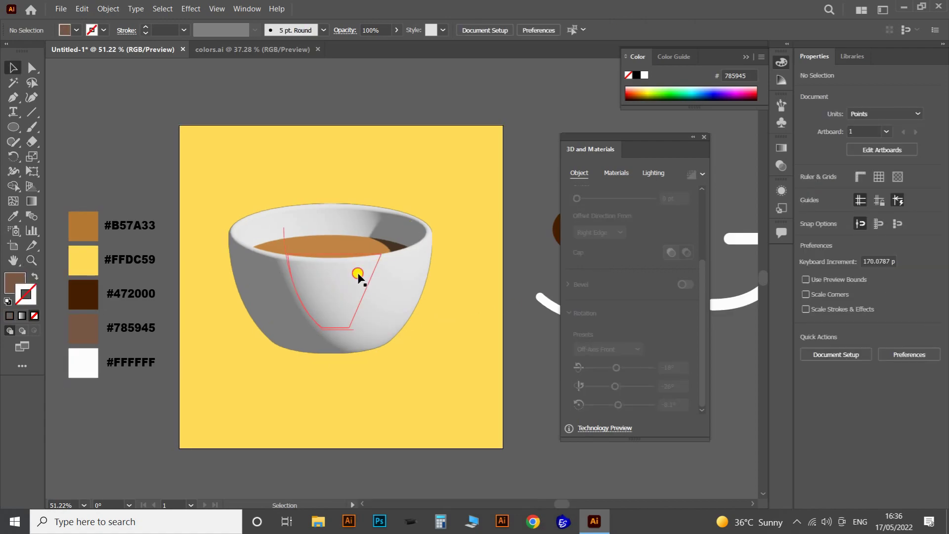
pyautogui.click(361, 275)
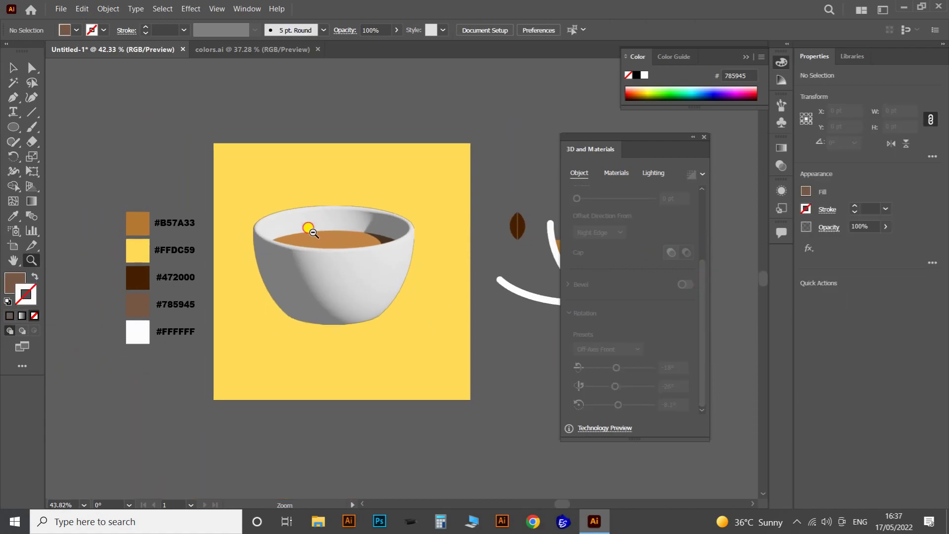
pyautogui.moveTo(344, 261); pyautogui.dragTo(342, 256)
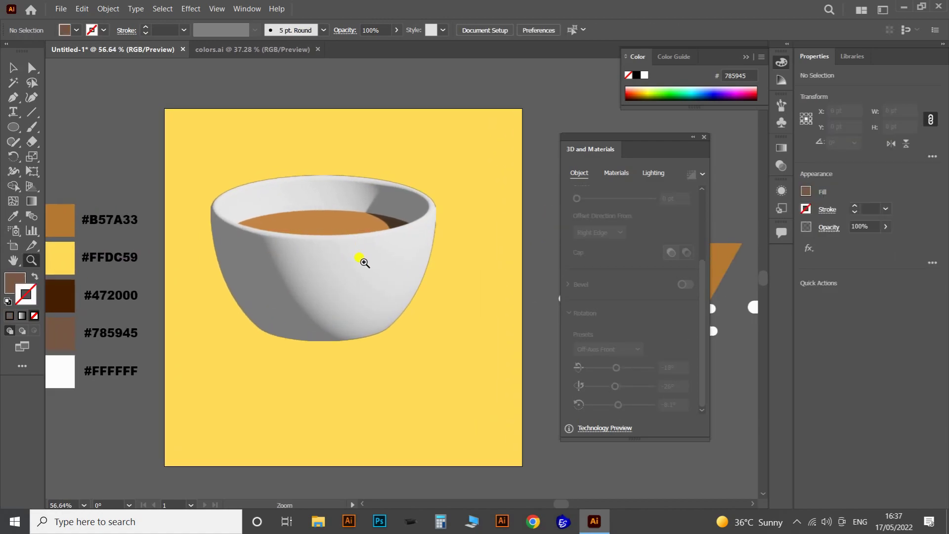
# Set the 3D cup's rotation preset to Isometric Right
pyautogui.click(334, 259)
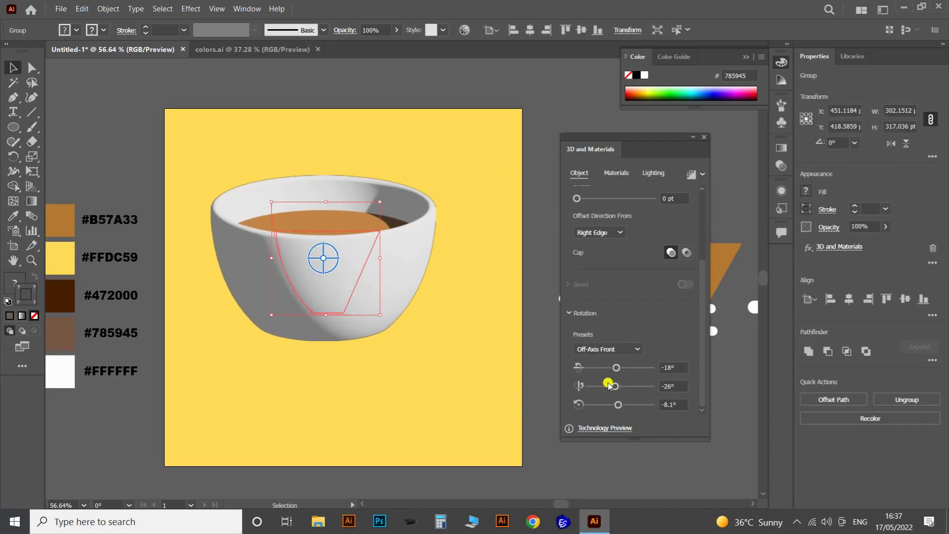
pyautogui.click(607, 349)
pyautogui.click(627, 307)
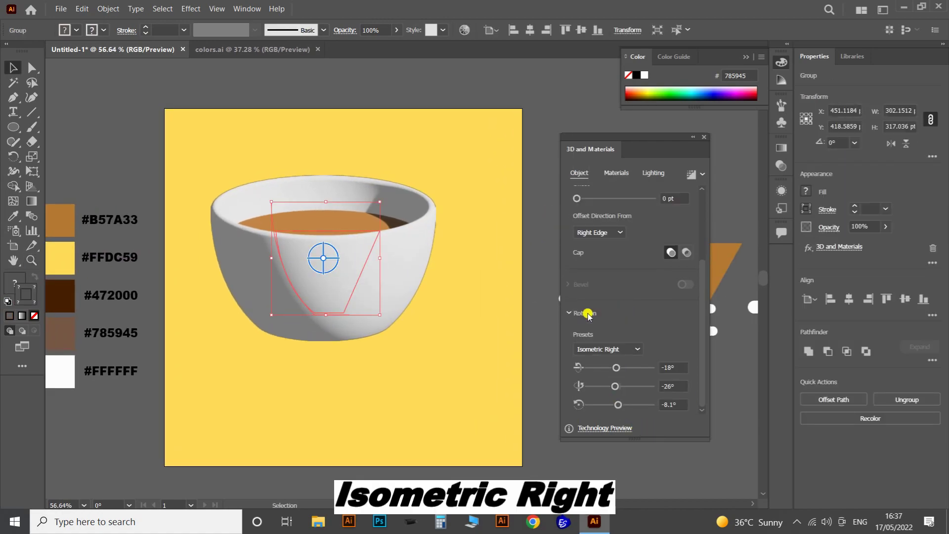
pyautogui.scroll(-5, 436, 182)
pyautogui.click(428, 133)
pyautogui.press('z')
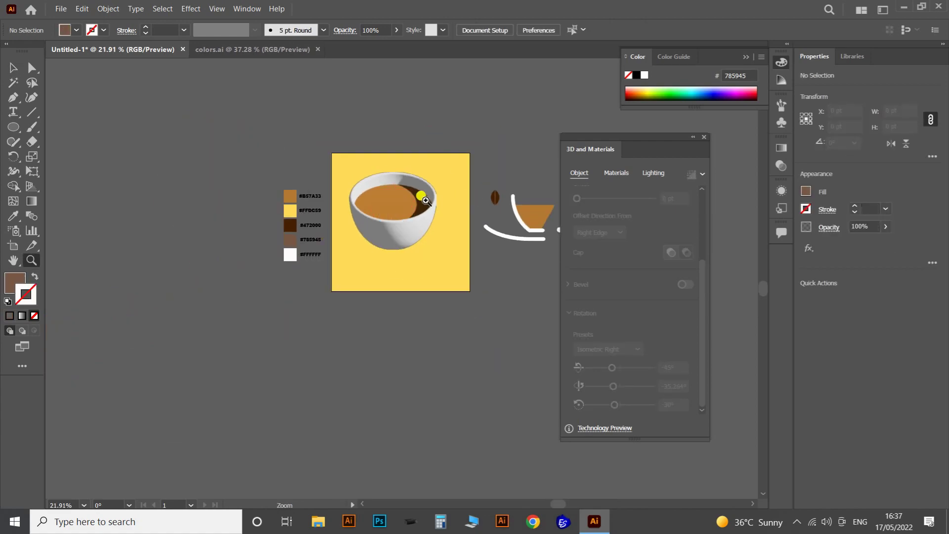
pyautogui.moveTo(425, 197); pyautogui.dragTo(494, 212)
# Render the 3D cup and coffee with ray tracing
pyautogui.press('v')
pyautogui.click(392, 224)
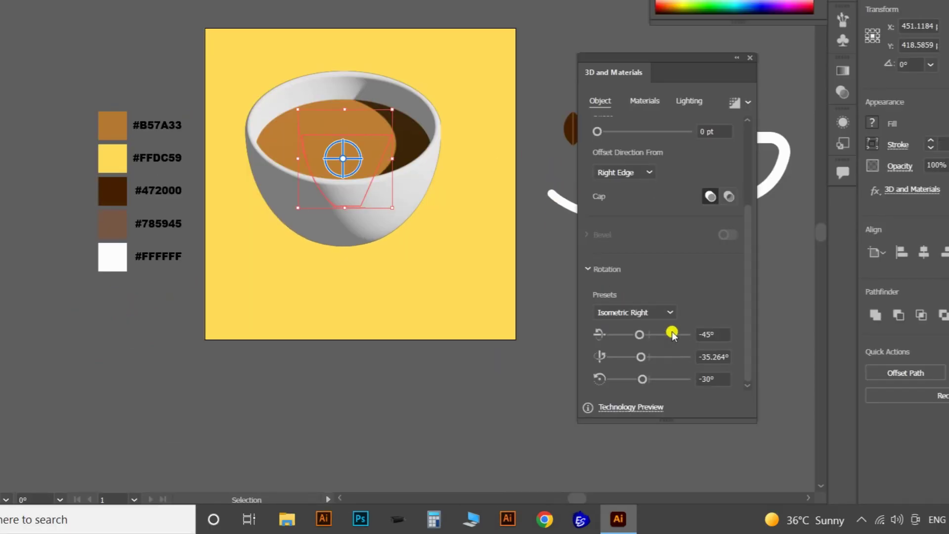
pyautogui.moveTo(749, 233); pyautogui.dragTo(750, 131)
pyautogui.click(494, 163)
pyautogui.press('z')
pyautogui.moveTo(321, 129); pyautogui.dragTo(420, 167)
pyautogui.press('space')
pyautogui.moveTo(420, 167); pyautogui.dragTo(353, 214)
pyautogui.click(353, 214)
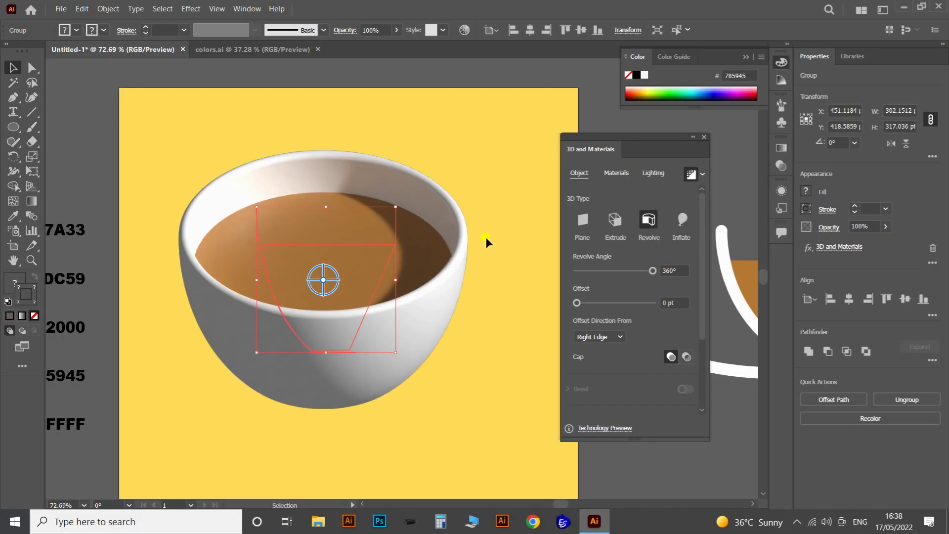
# Set the intensity of the 3D cup's main light to 82%
pyautogui.press('z')
pyautogui.moveTo(487, 183); pyautogui.dragTo(355, 200)
pyautogui.press('v')
pyautogui.click(463, 158)
pyautogui.press('space')
pyautogui.moveTo(462, 158); pyautogui.dragTo(364, 162)
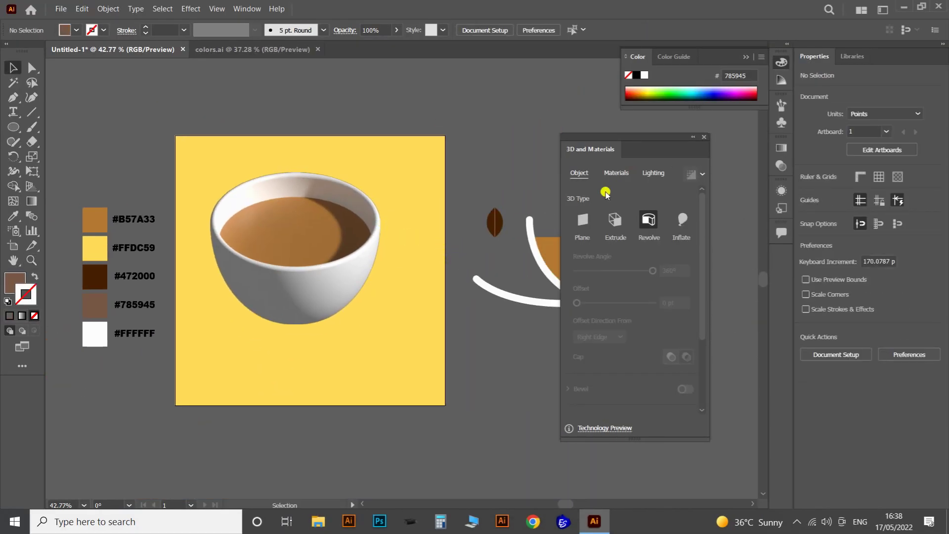
pyautogui.click(313, 275)
pyautogui.click(659, 174)
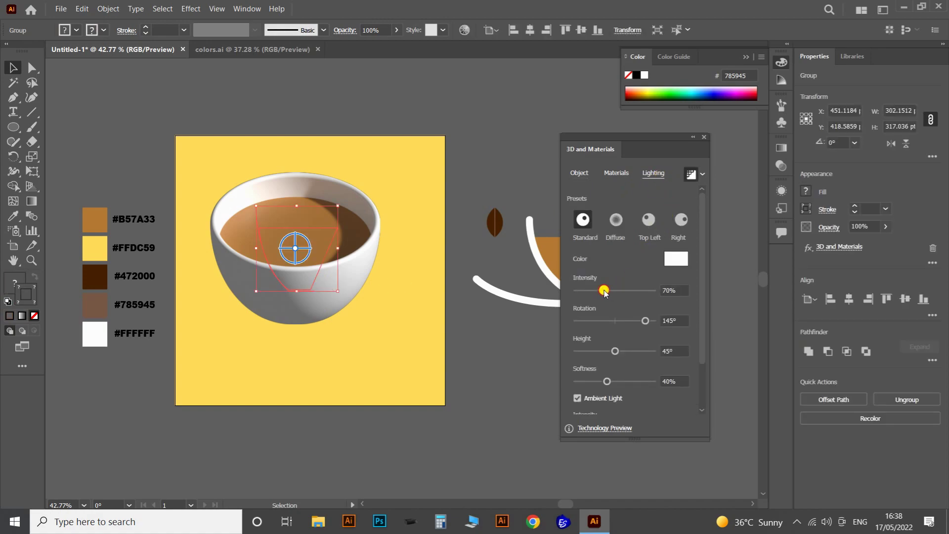
pyautogui.moveTo(604, 291); pyautogui.dragTo(607, 291)
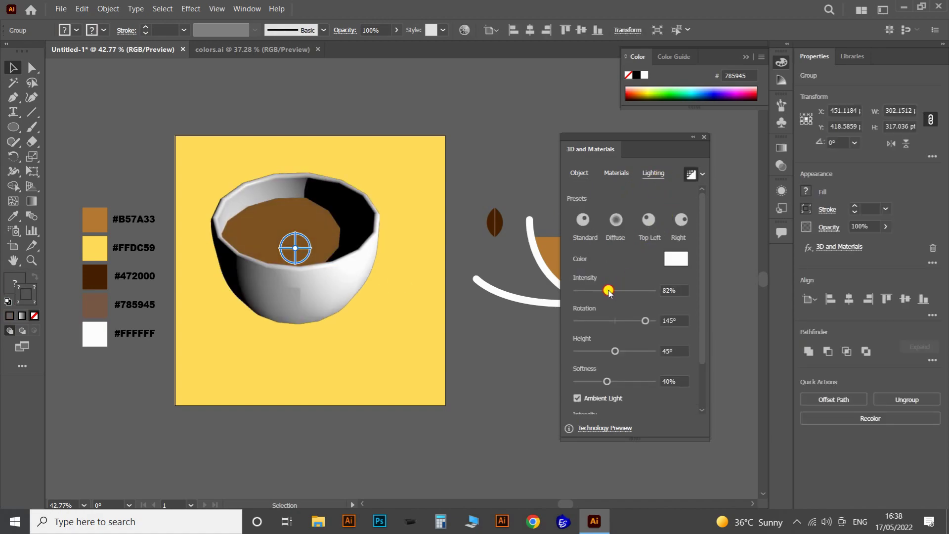
pyautogui.click(426, 192)
pyautogui.click(339, 254)
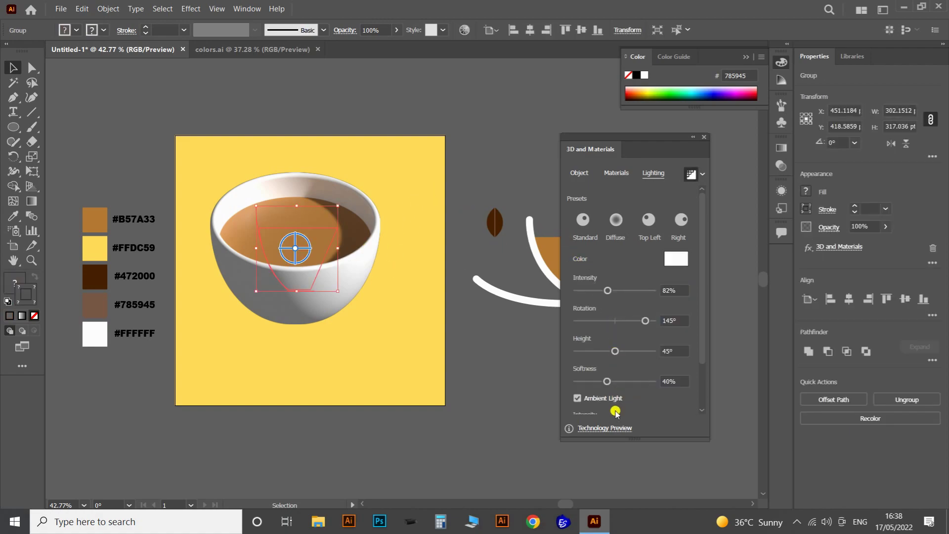
pyautogui.moveTo(695, 354); pyautogui.dragTo(702, 406)
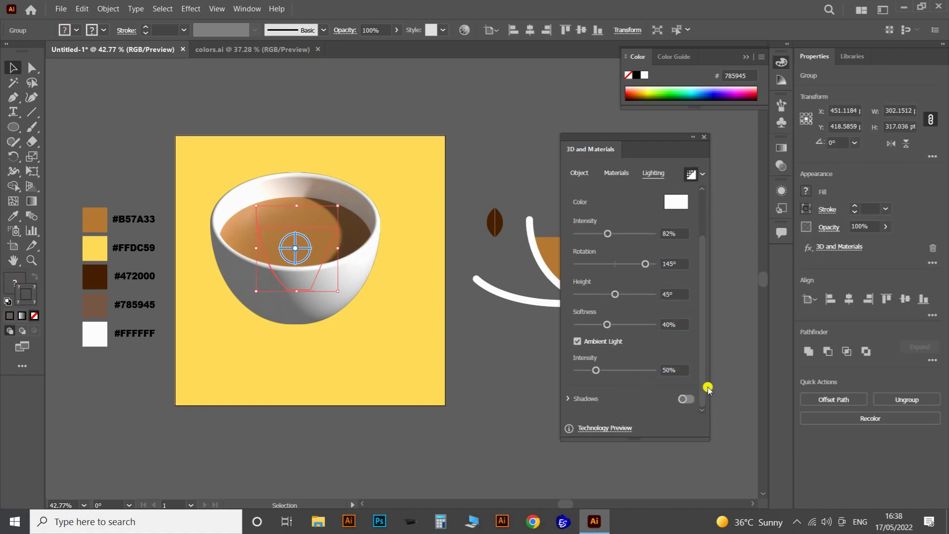
pyautogui.scroll(3, 682, 403)
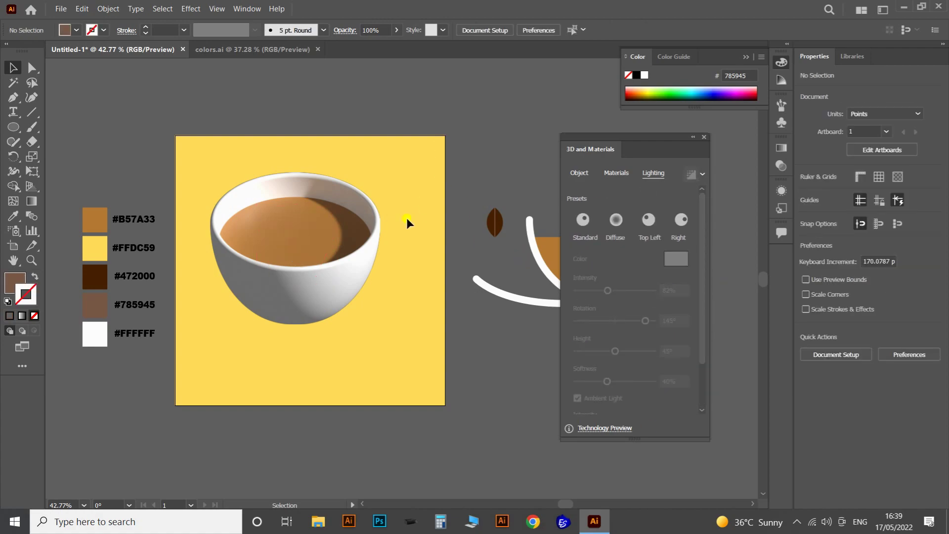
# Place a copy of the white handle path on the artboard beside the 3D cup
pyautogui.moveTo(408, 283); pyautogui.dragTo(373, 324)
pyautogui.moveTo(496, 303); pyautogui.dragTo(419, 311)
pyautogui.moveTo(539, 276); pyautogui.dragTo(298, 284)
pyautogui.moveTo(163, 317); pyautogui.dragTo(140, 317)
pyautogui.click(301, 286)
pyautogui.moveTo(298, 286); pyautogui.dragTo(393, 305)
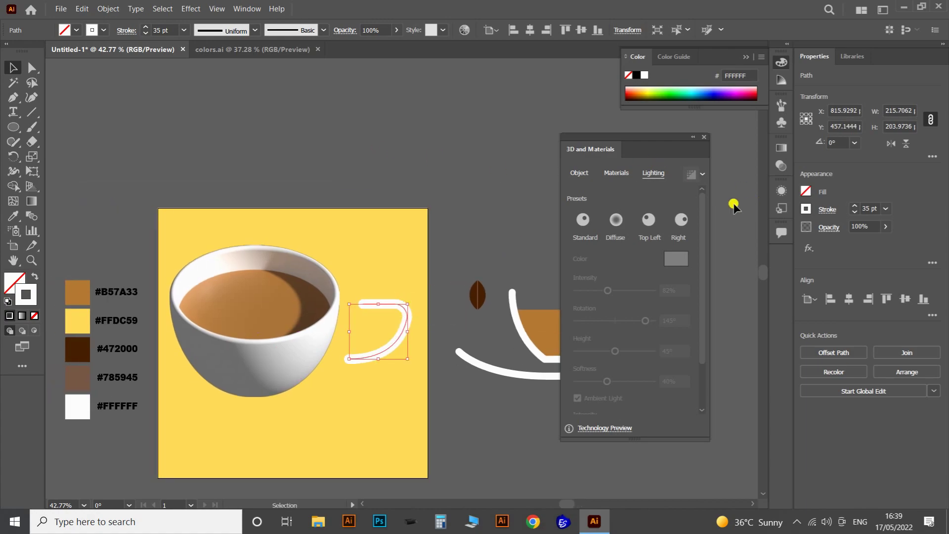
# Apply the Inflate 3D type to the handle copy with a depth of 0 pt
pyautogui.click(579, 173)
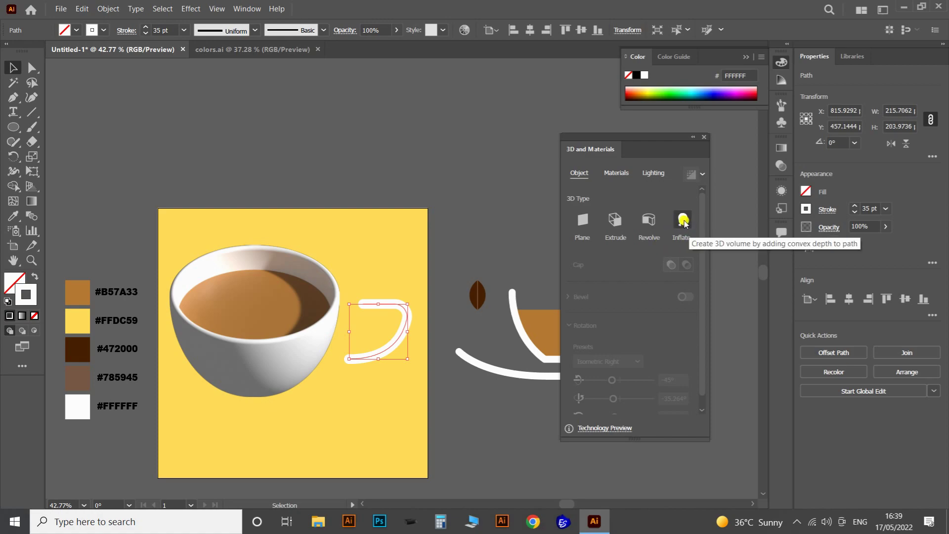
pyautogui.click(684, 221)
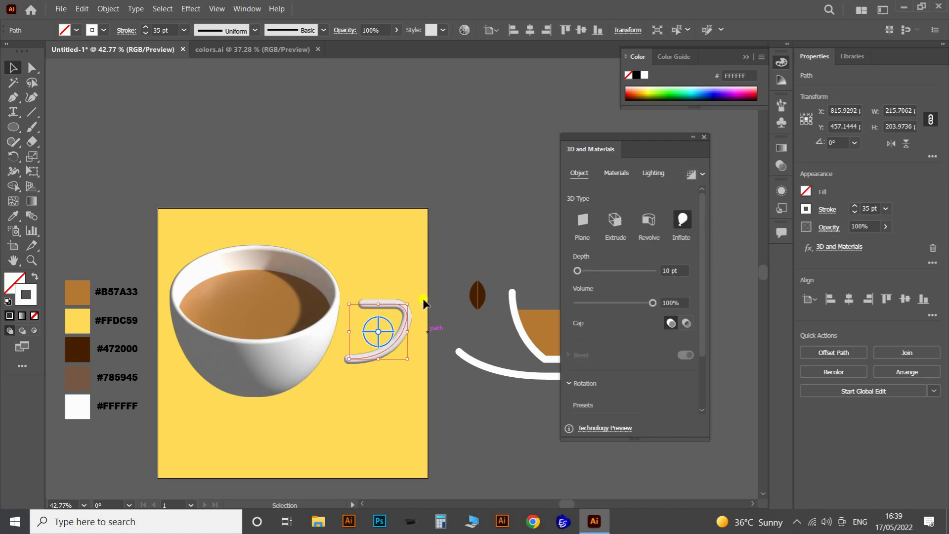
pyautogui.scroll(5, 423, 303)
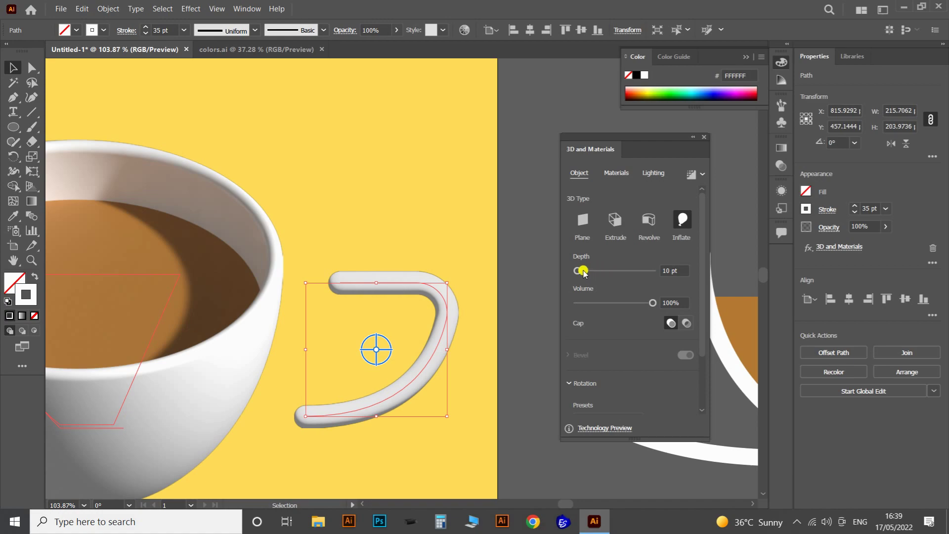
pyautogui.moveTo(584, 272); pyautogui.dragTo(568, 271)
pyautogui.click(435, 273)
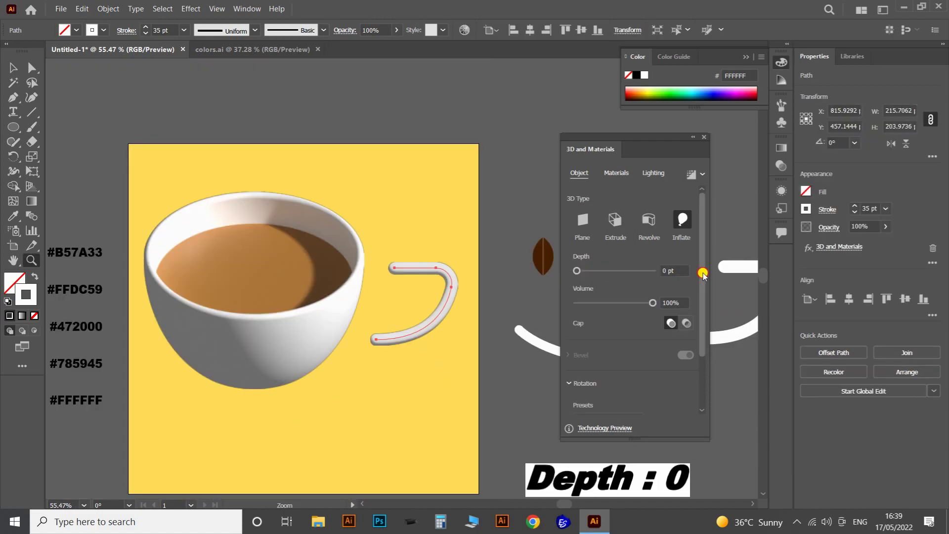
# Set the 3D handle's rotation preset to Isometric Right
pyautogui.moveTo(703, 274); pyautogui.dragTo(708, 345)
pyautogui.click(611, 351)
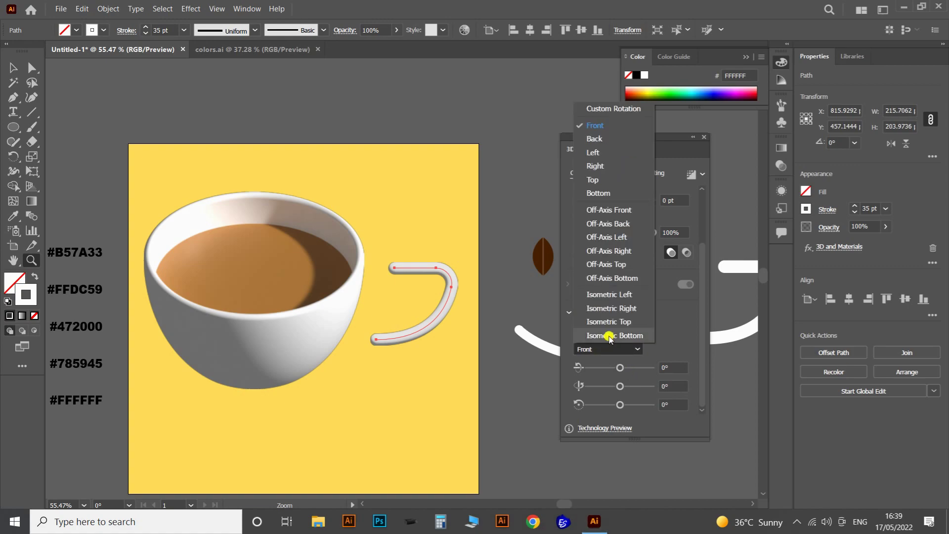
pyautogui.click(616, 309)
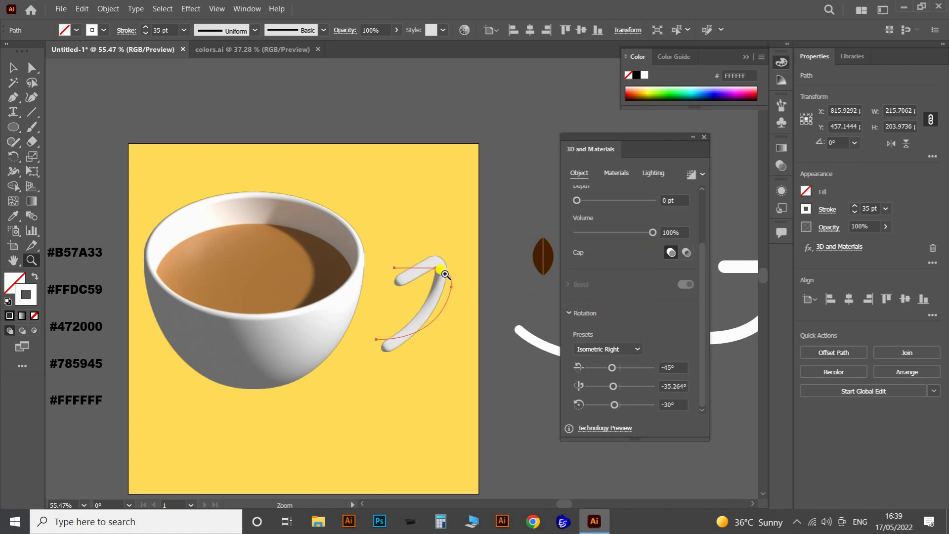
pyautogui.press('v')
pyautogui.click(439, 243)
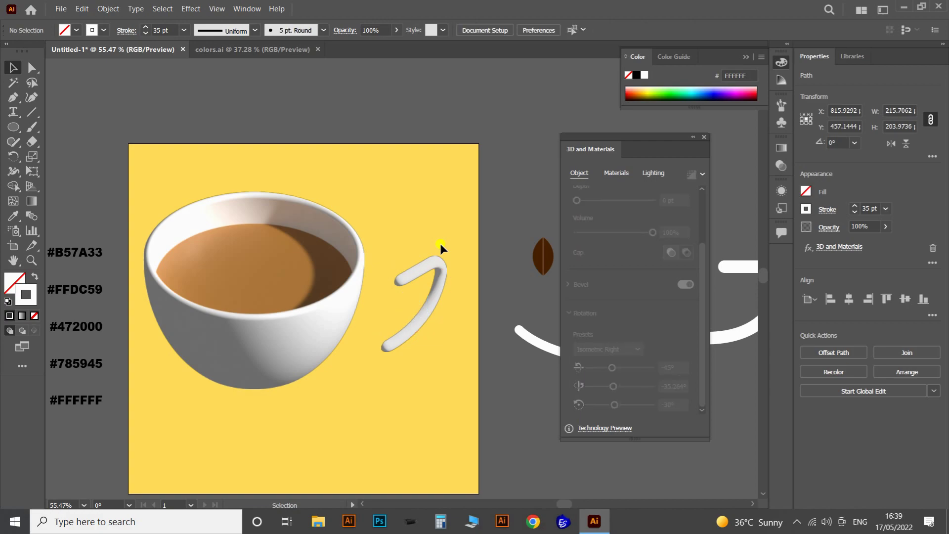
# Render the 3D handle with ray tracing
pyautogui.click(440, 268)
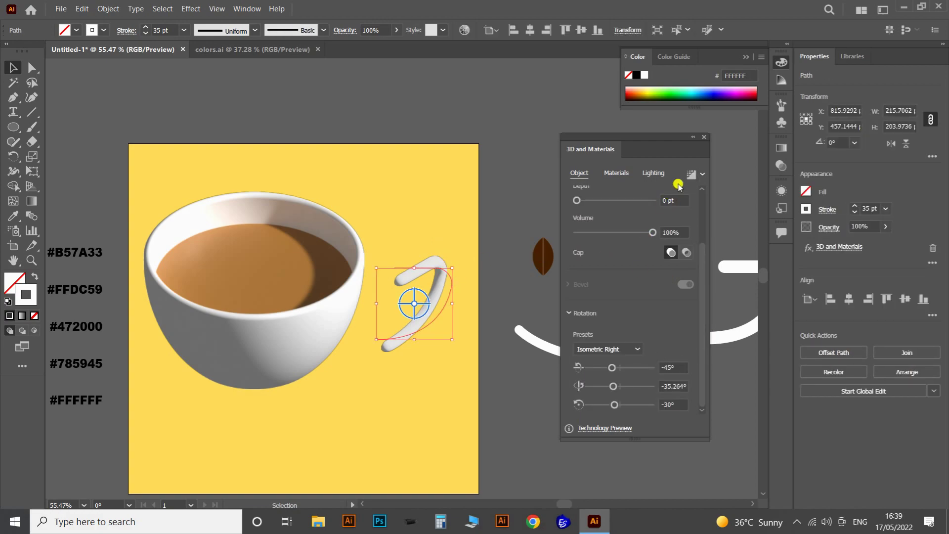
pyautogui.press('z')
pyautogui.moveTo(418, 264); pyautogui.dragTo(489, 295)
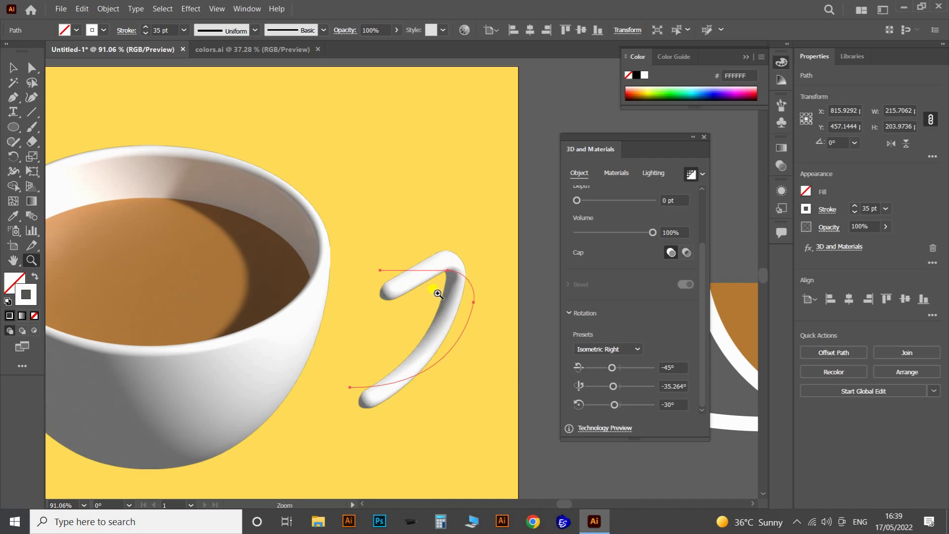
pyautogui.press('v')
pyautogui.click(456, 248)
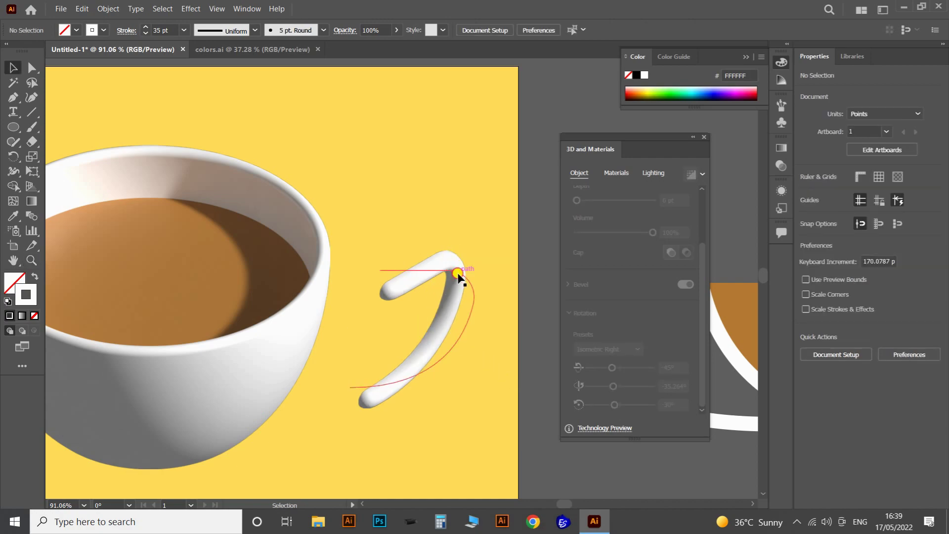
# Move the 3D handle against the side of the cup and send it to the back
pyautogui.scroll(-4, 427, 258)
pyautogui.moveTo(431, 251); pyautogui.dragTo(398, 248)
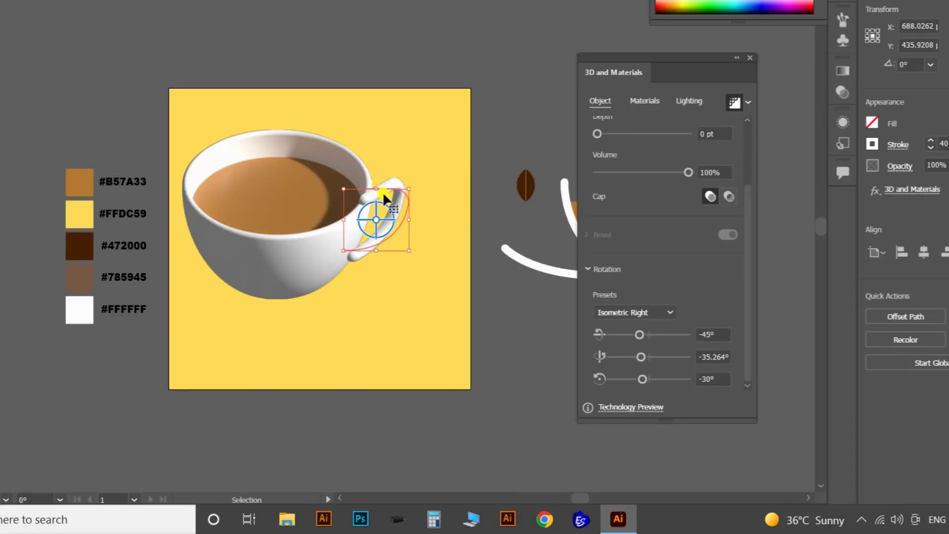
pyautogui.rightClick(399, 249)
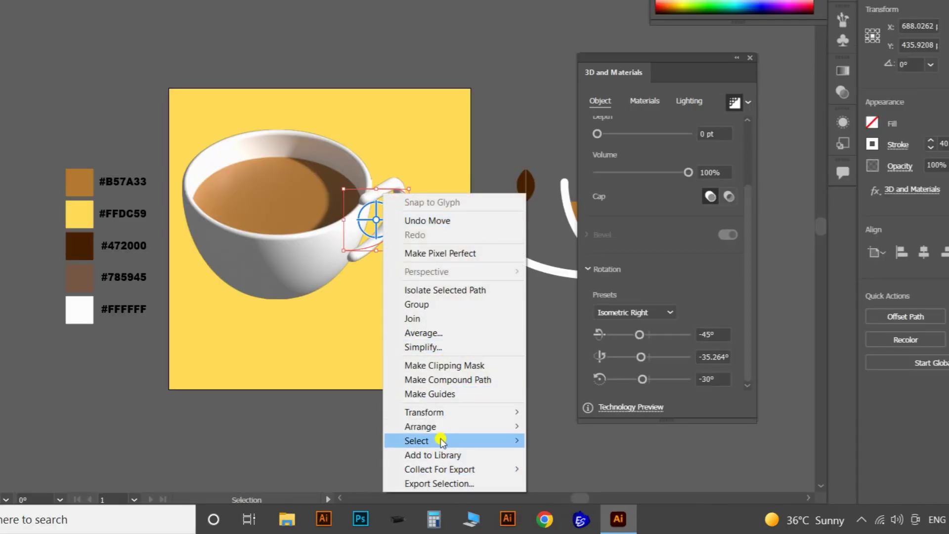
pyautogui.moveTo(445, 427)
pyautogui.click(583, 469)
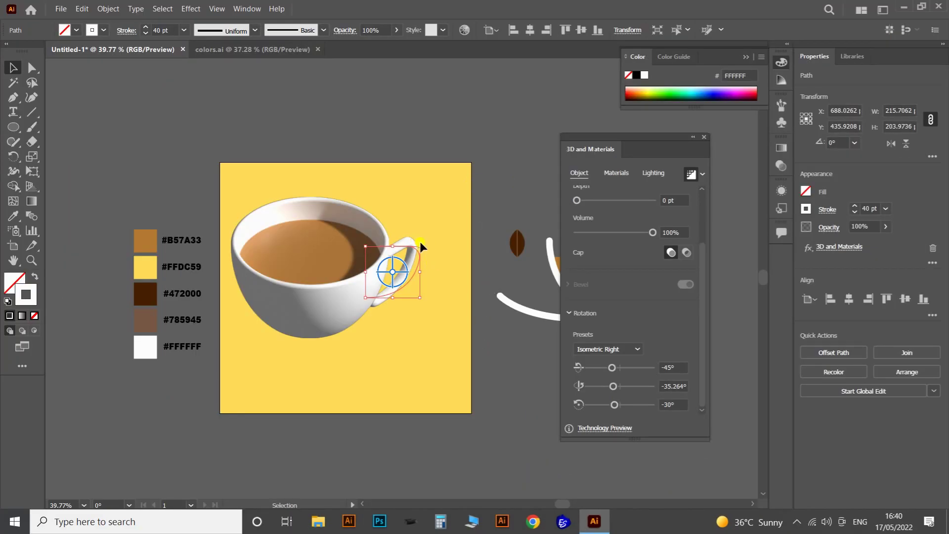
# Rotate the handle about 9° clockwise so its ends fit the cup's side
pyautogui.moveTo(420, 243); pyautogui.dragTo(421, 244)
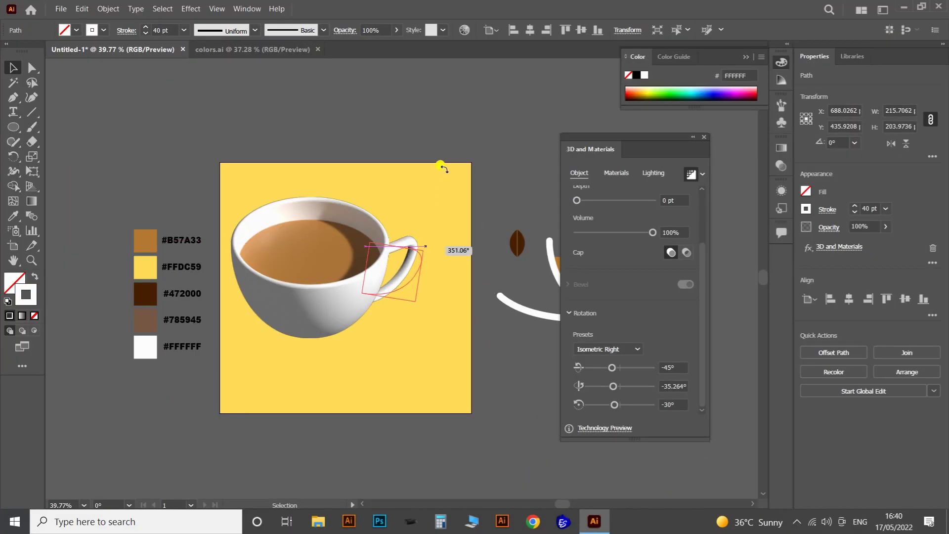
pyautogui.moveTo(443, 168); pyautogui.dragTo(479, 135)
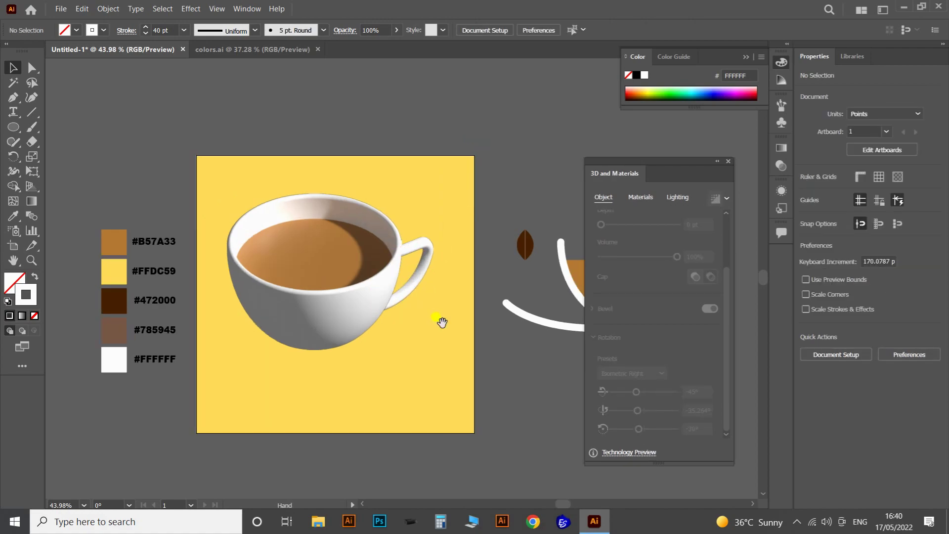
# Place a copy of the curved white saucer profile on the artboard below the cup
pyautogui.moveTo(442, 322); pyautogui.dragTo(374, 336)
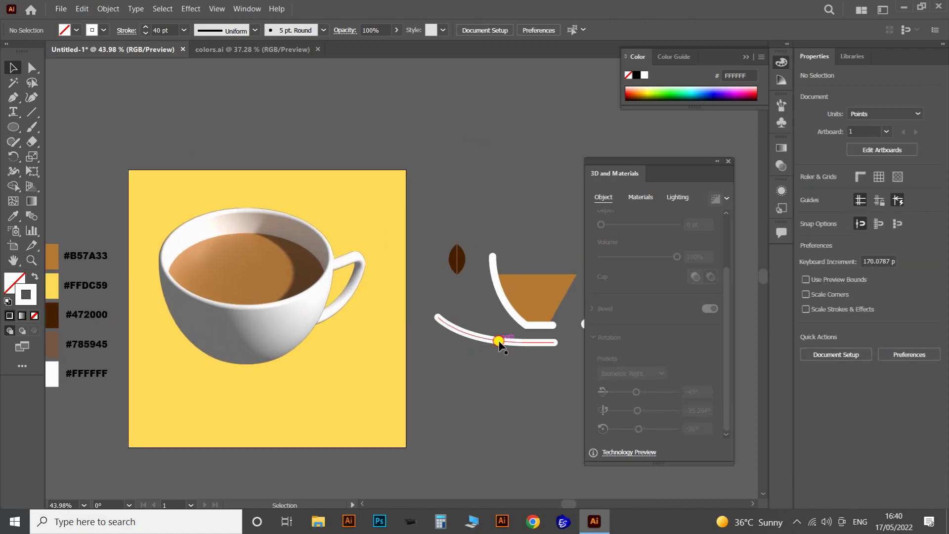
pyautogui.moveTo(499, 341)
pyautogui.mouseDown()
pyautogui.moveTo(223, 373)
pyautogui.moveTo(227, 385)
pyautogui.mouseUp()
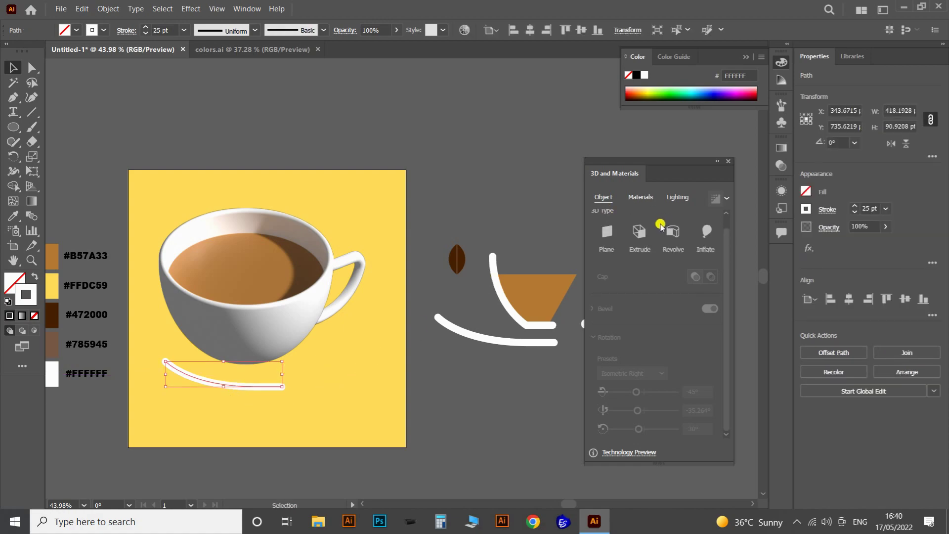
pyautogui.click(326, 393)
pyautogui.click(262, 386)
# Revolve the saucer profile in 3D with the offset direction from Right Edge, and centre it below the cup
pyautogui.click(673, 231)
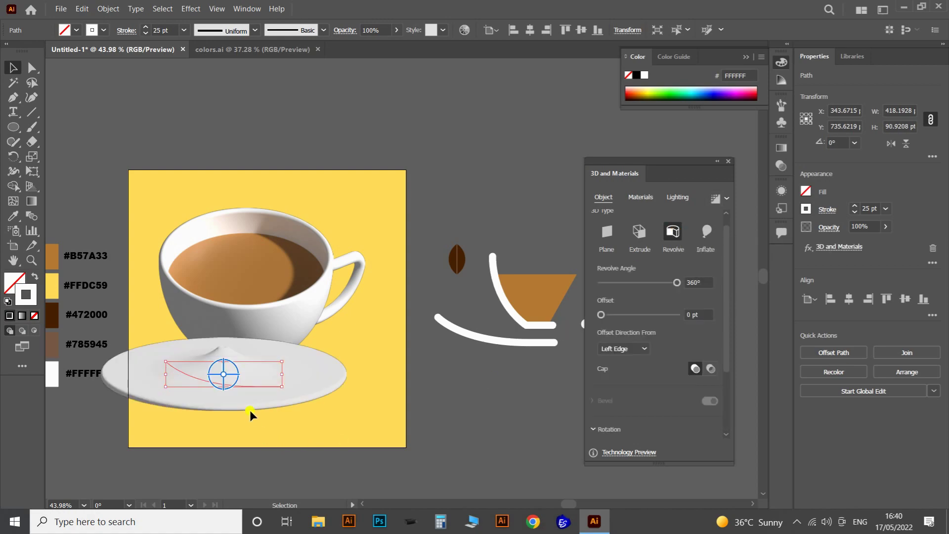
pyautogui.moveTo(251, 380); pyautogui.dragTo(277, 376)
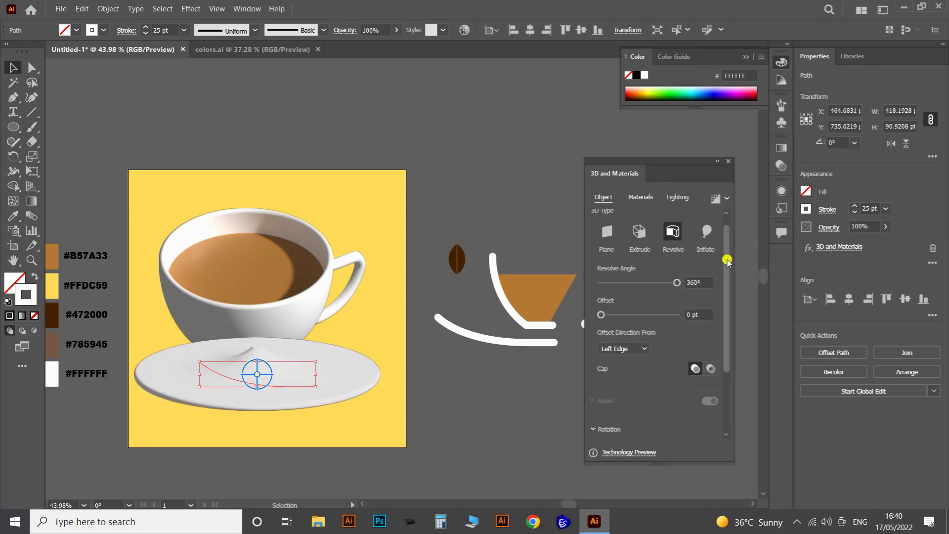
pyautogui.scroll(-3, 702, 267)
pyautogui.click(634, 258)
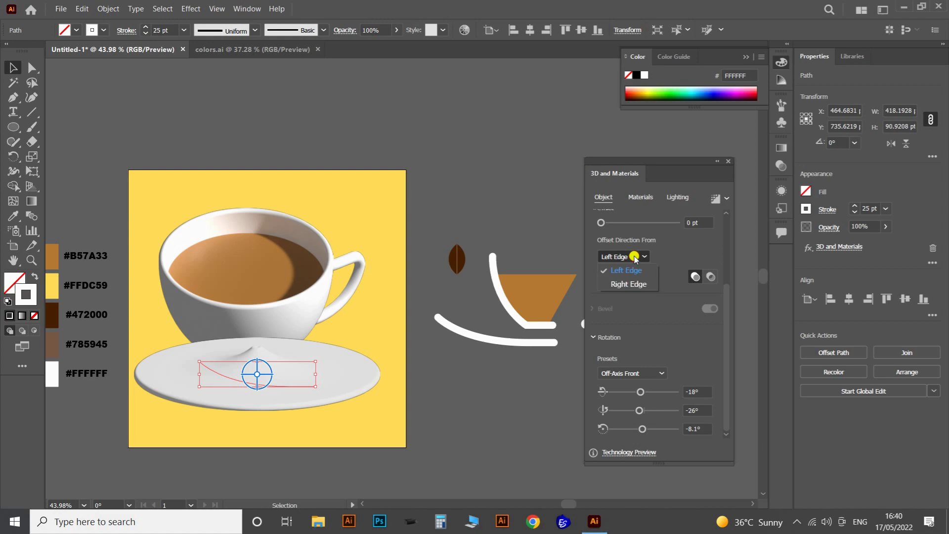
pyautogui.click(627, 284)
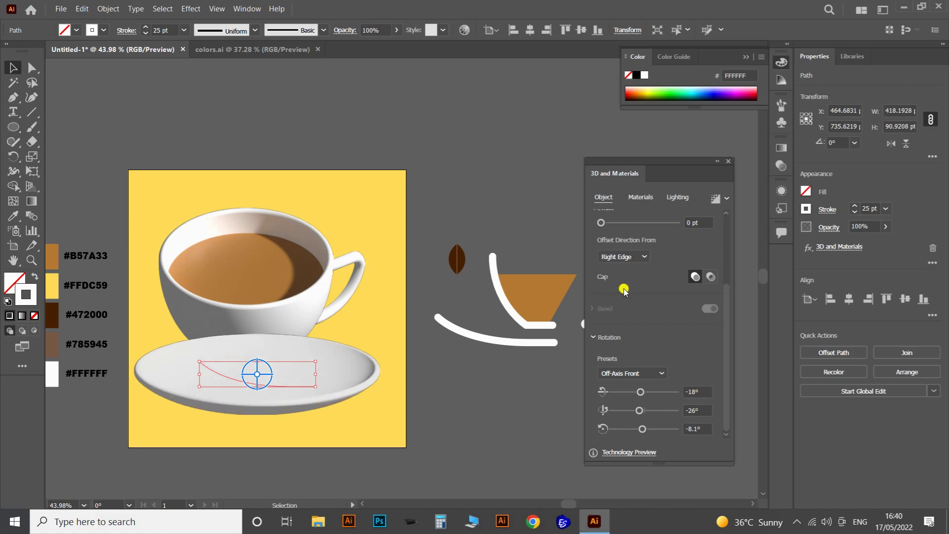
pyautogui.click(403, 417)
# Move the 3D saucer up under the cup's base and send it to the back
pyautogui.moveTo(318, 377); pyautogui.dragTo(295, 361)
pyautogui.rightClick(302, 344)
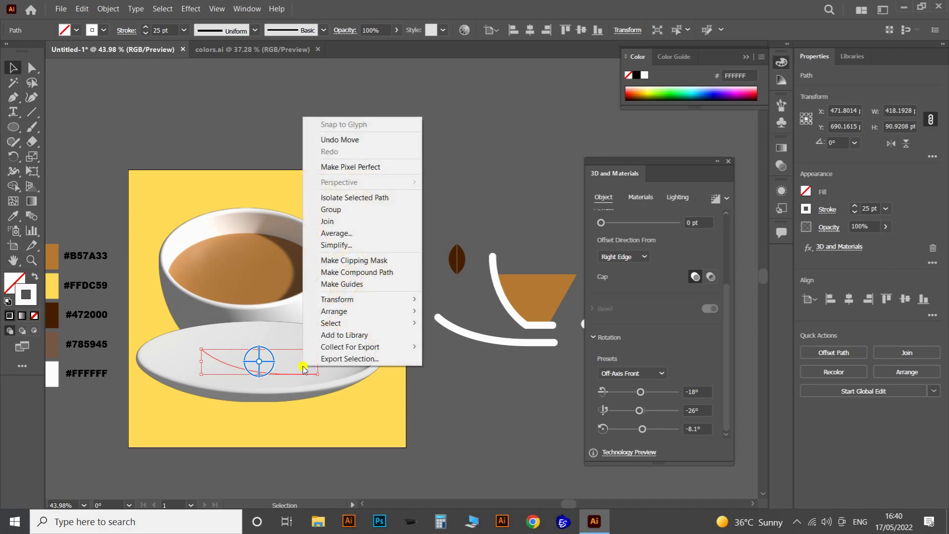
pyautogui.moveTo(369, 312)
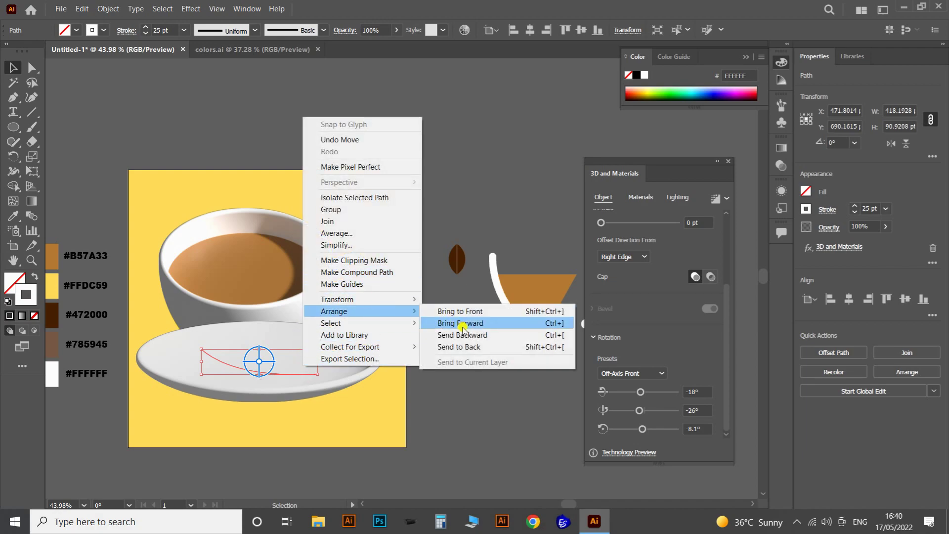
pyautogui.click(476, 348)
pyautogui.click(474, 401)
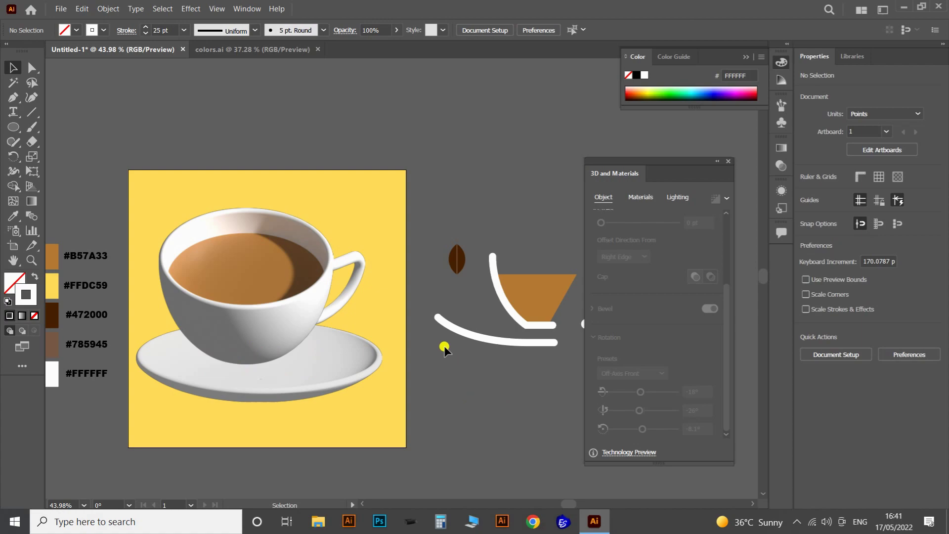
# Shift the cup and handle slightly down onto the saucer's middle and nudge the saucer upward
pyautogui.moveTo(269, 292); pyautogui.dragTo(285, 305)
pyautogui.moveTo(349, 380); pyautogui.dragTo(349, 375)
# Set the 3D saucer's rotation preset to Isometric Right and re-centre the saucer beneath the cup
pyautogui.scroll(-3, 727, 290)
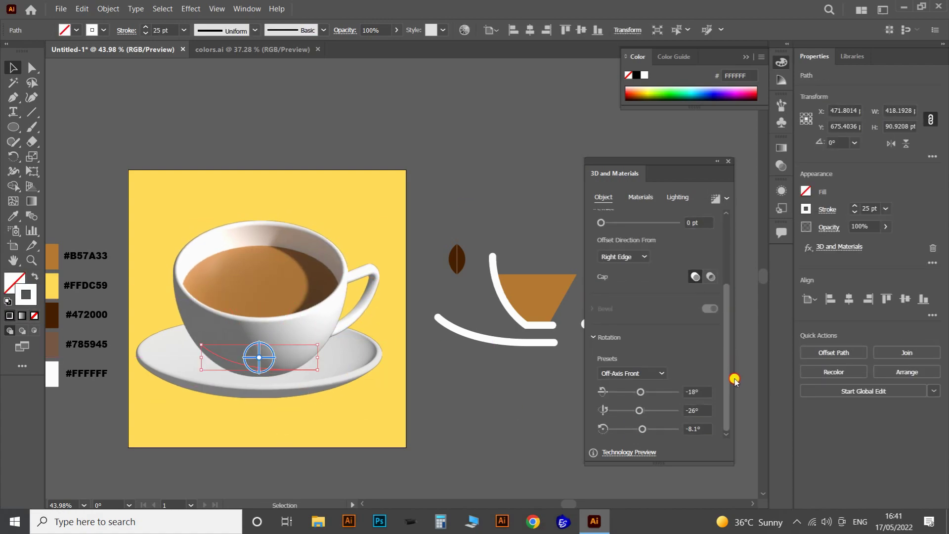
pyautogui.click(632, 374)
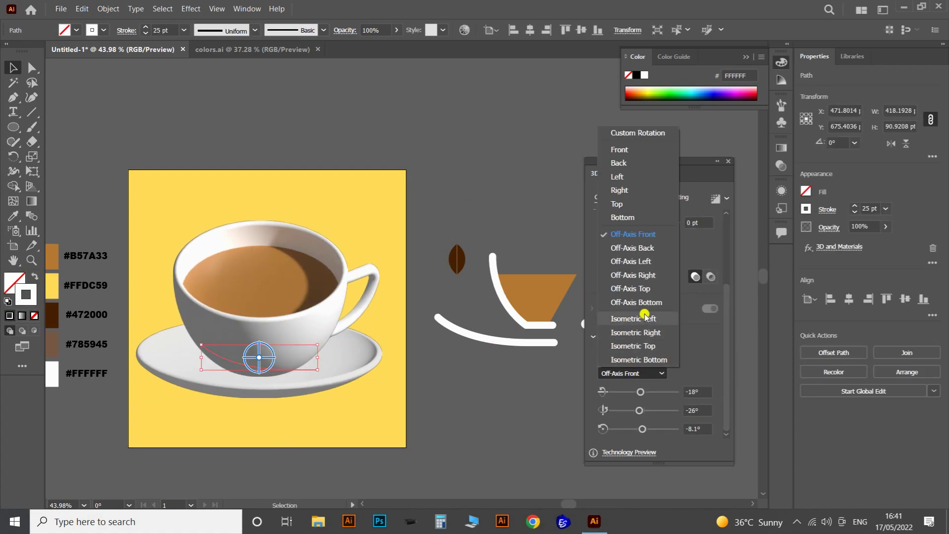
pyautogui.click(642, 332)
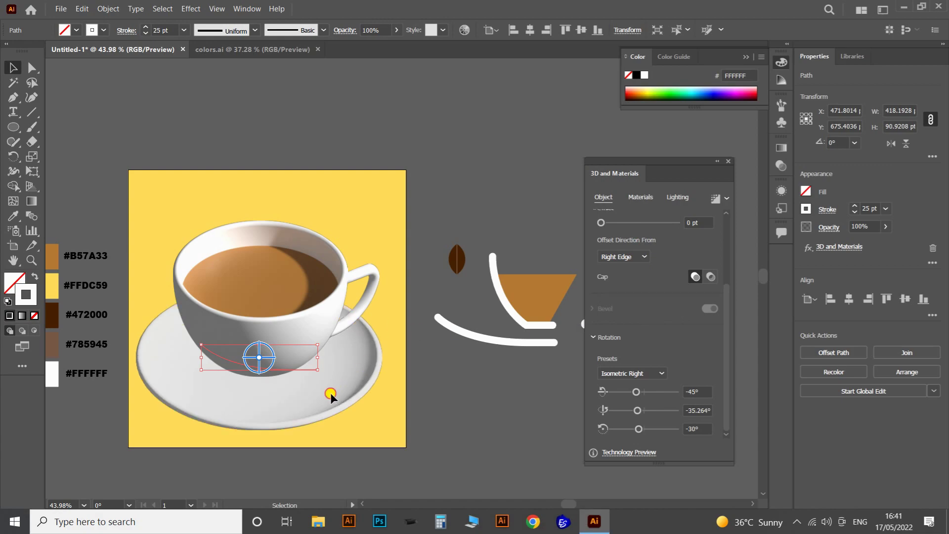
pyautogui.moveTo(330, 395); pyautogui.dragTo(335, 379)
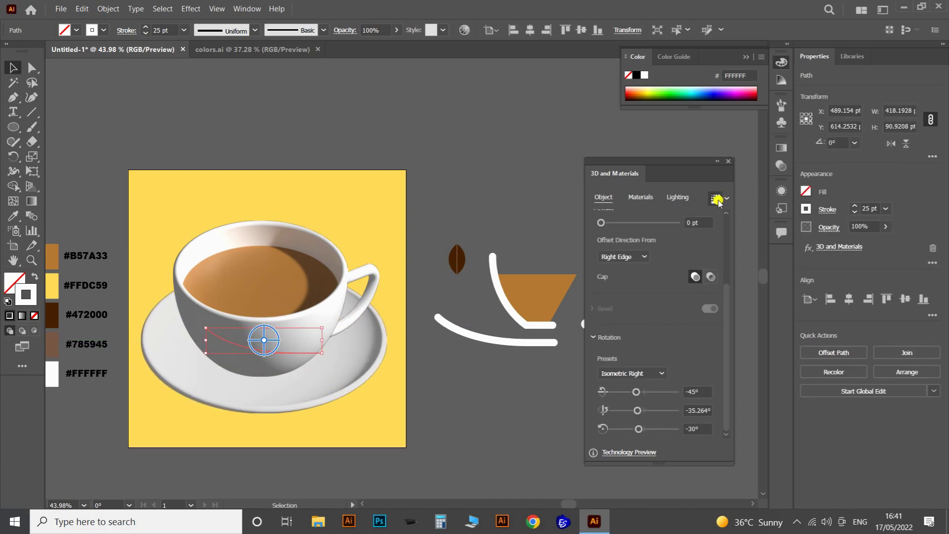
# Render the 3D saucer with ray tracing
pyautogui.press('z')
pyautogui.moveTo(215, 378); pyautogui.dragTo(252, 375)
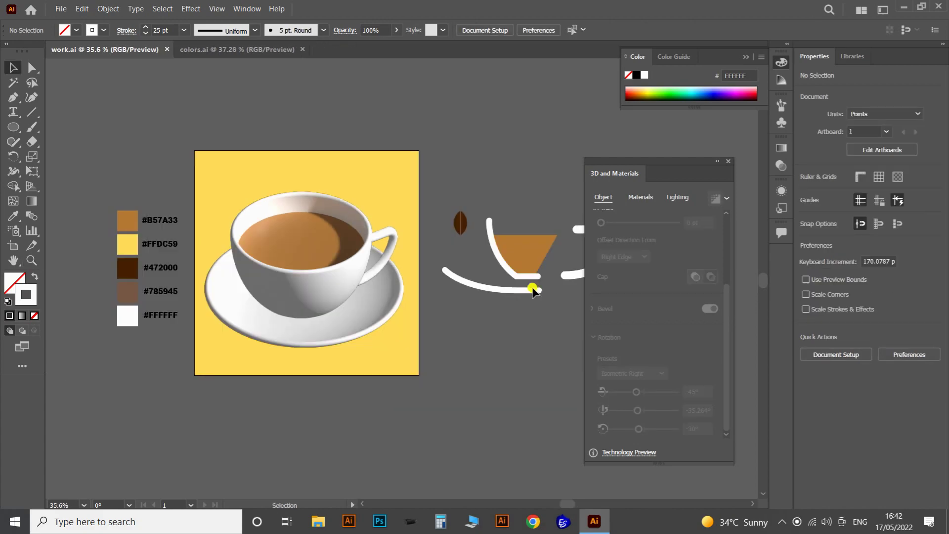
# Raise the 3D saucer's light intensity to 110%
pyautogui.scroll(2, 404, 293)
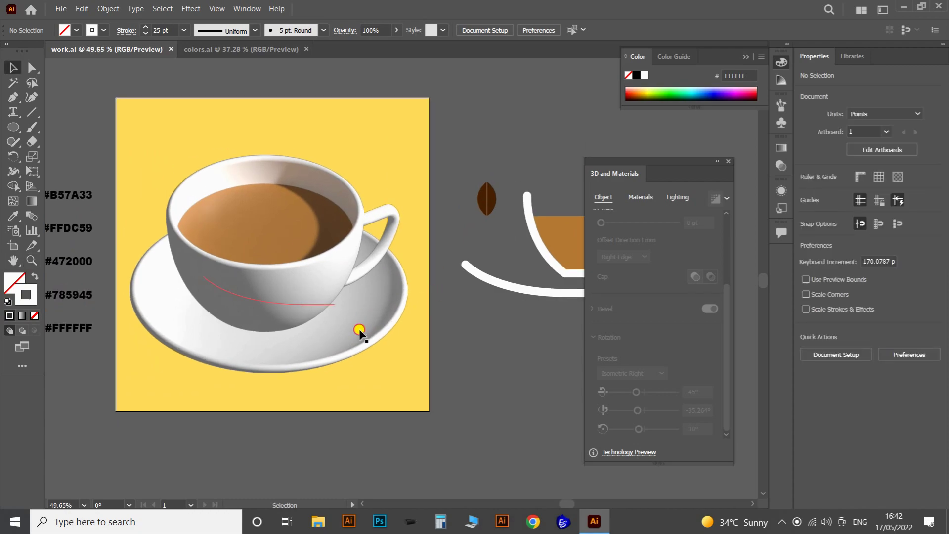
pyautogui.click(277, 301)
pyautogui.click(685, 198)
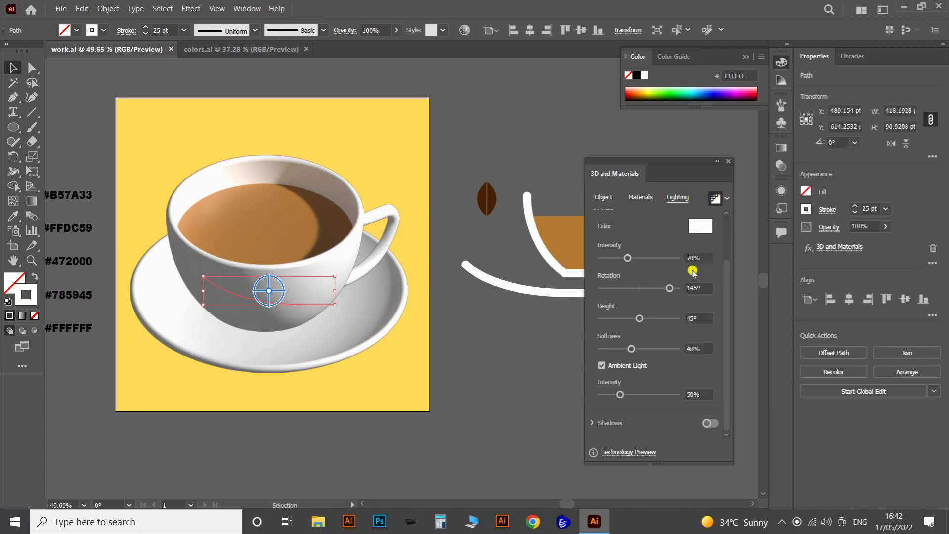
pyautogui.moveTo(625, 257); pyautogui.dragTo(641, 259)
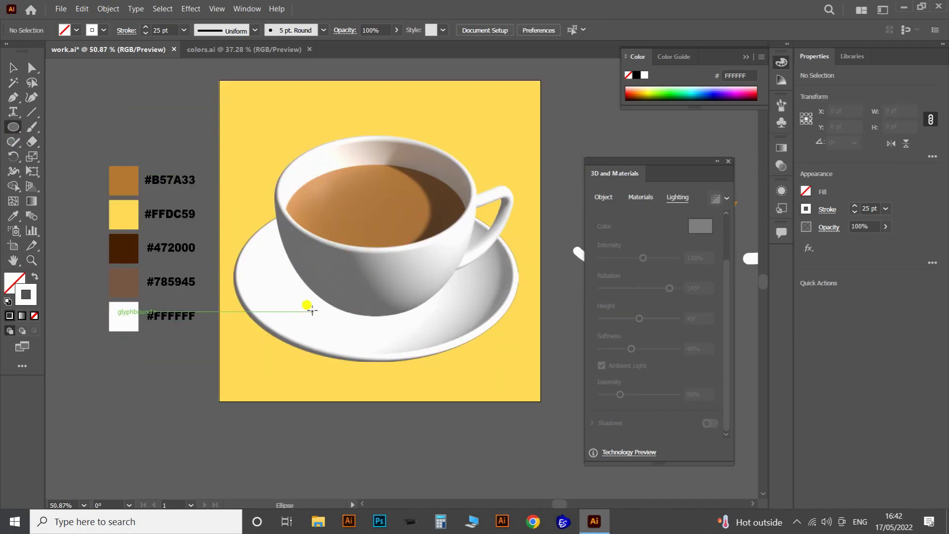
# Draw a strokeless ellipse about 735 × 131 pt across the cup's base and saucer, and fill it with a gradient
pyautogui.click(34, 316)
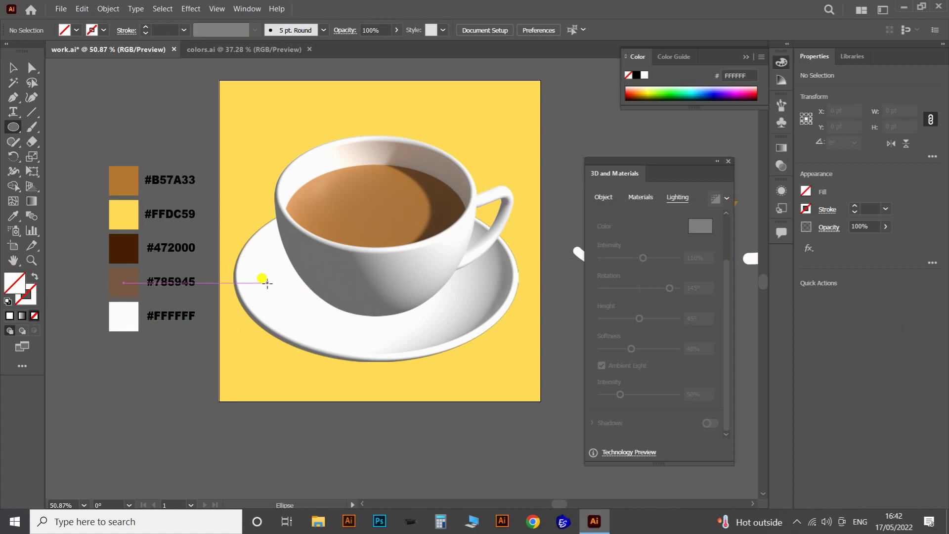
pyautogui.moveTo(256, 278); pyautogui.dragTo(489, 319)
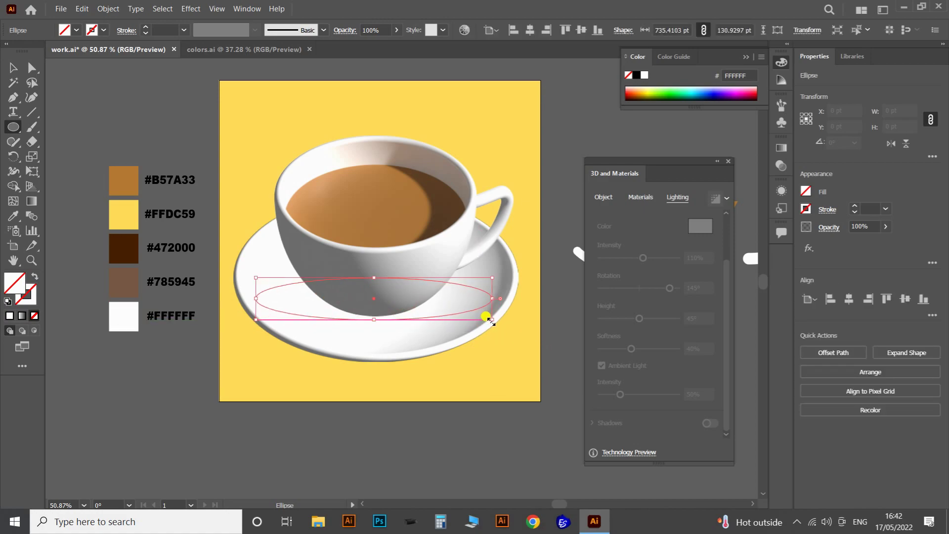
pyautogui.click(23, 316)
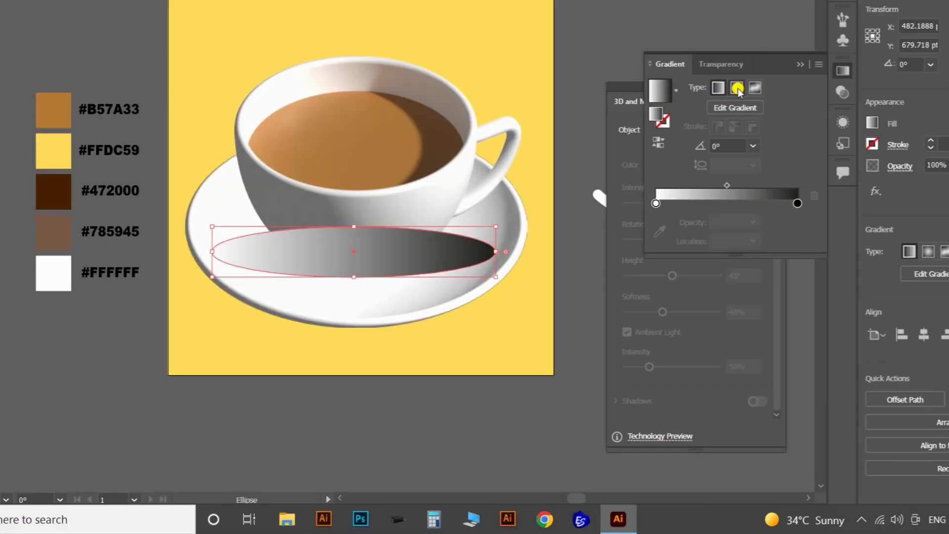
# Make the ellipse's gradient radial, reverse it so black is in the middle, and set the white outer stop's opacity to 0%
pyautogui.click(737, 88)
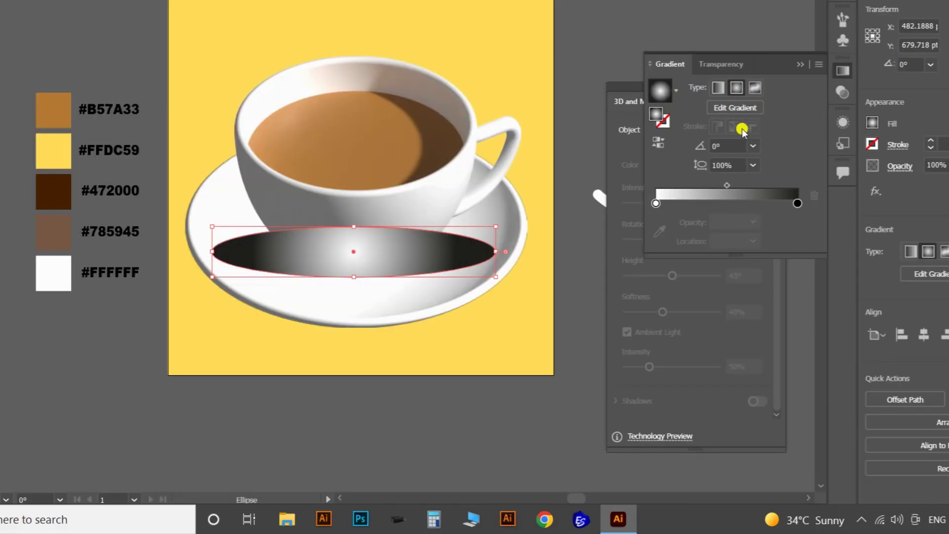
pyautogui.click(658, 145)
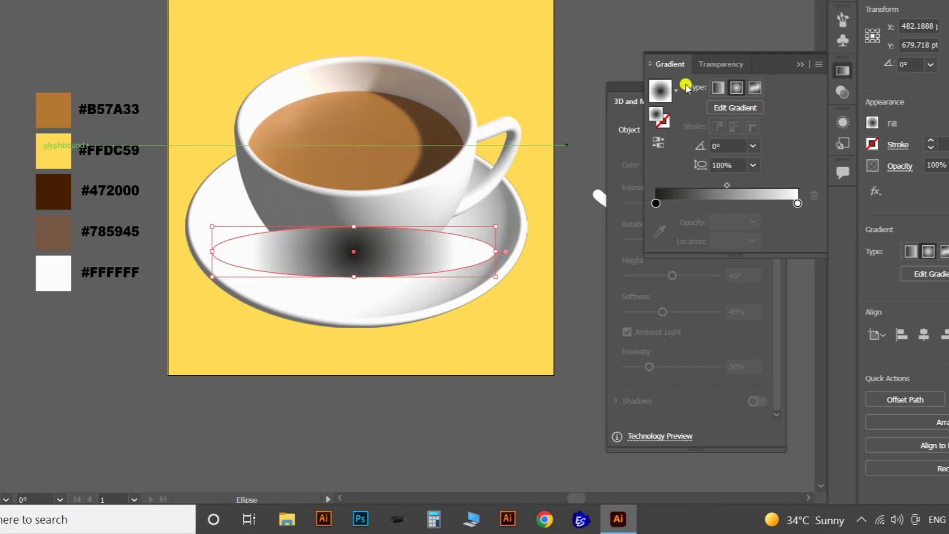
pyautogui.click(804, 202)
pyautogui.click(726, 222)
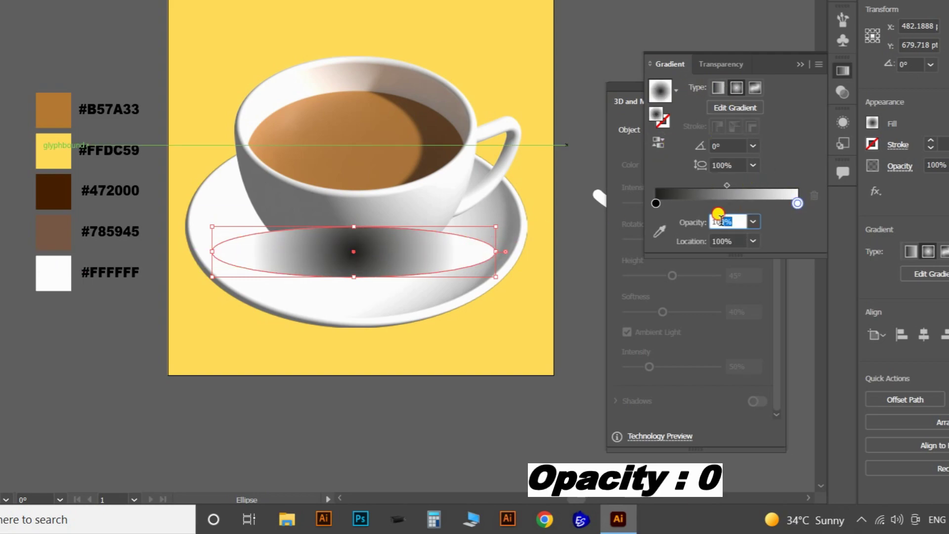
pyautogui.press('Return')
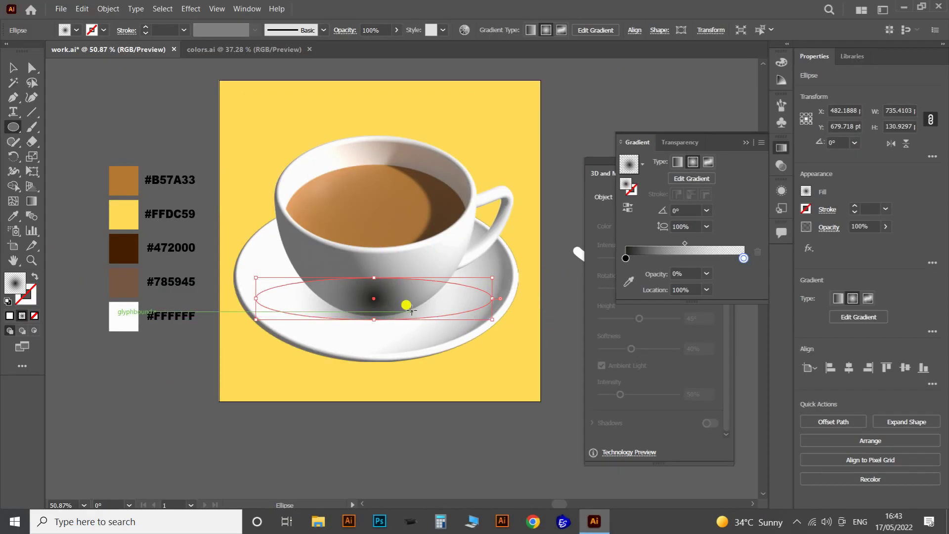
# Flatten the ellipse's radial gradient to an aspect ratio of about 20.4% and extend it past the ellipse's right edge
pyautogui.click(31, 201)
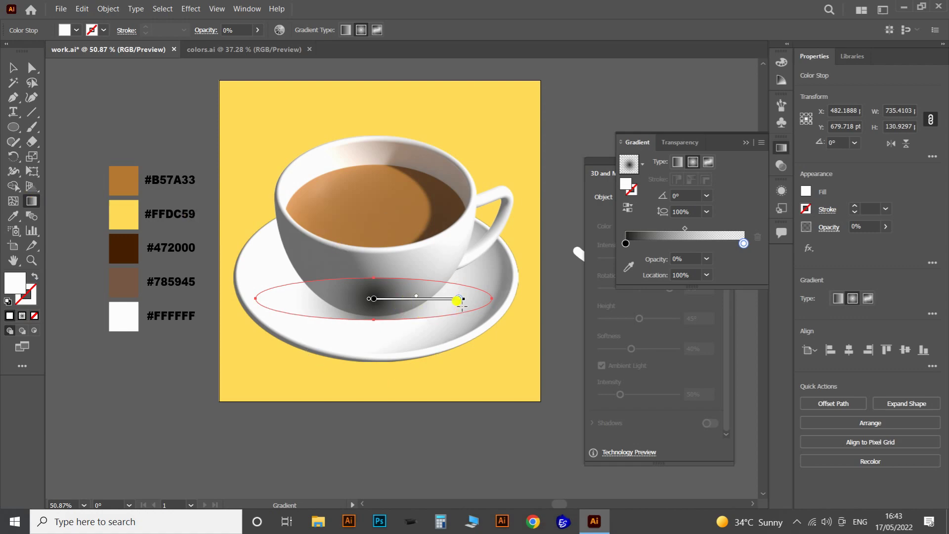
pyautogui.moveTo(372, 213); pyautogui.dragTo(371, 280)
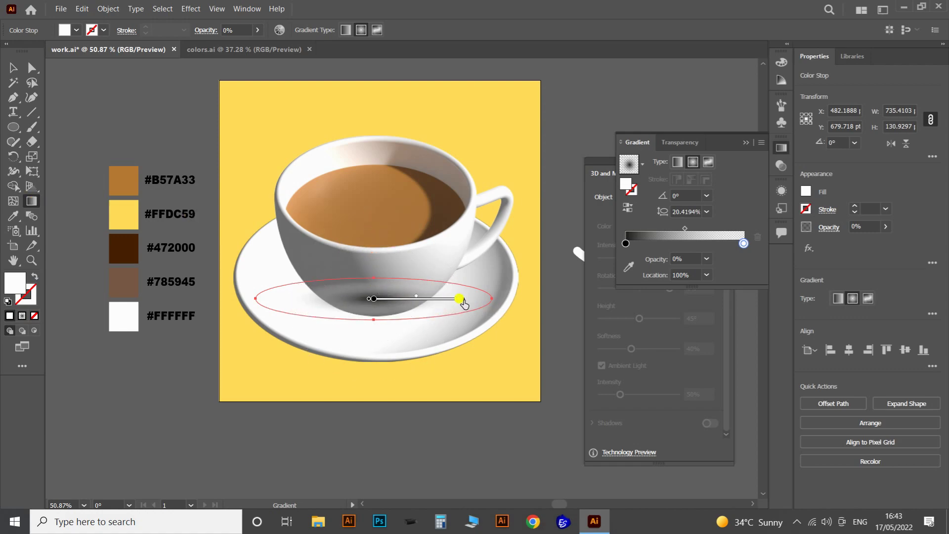
pyautogui.click(493, 299)
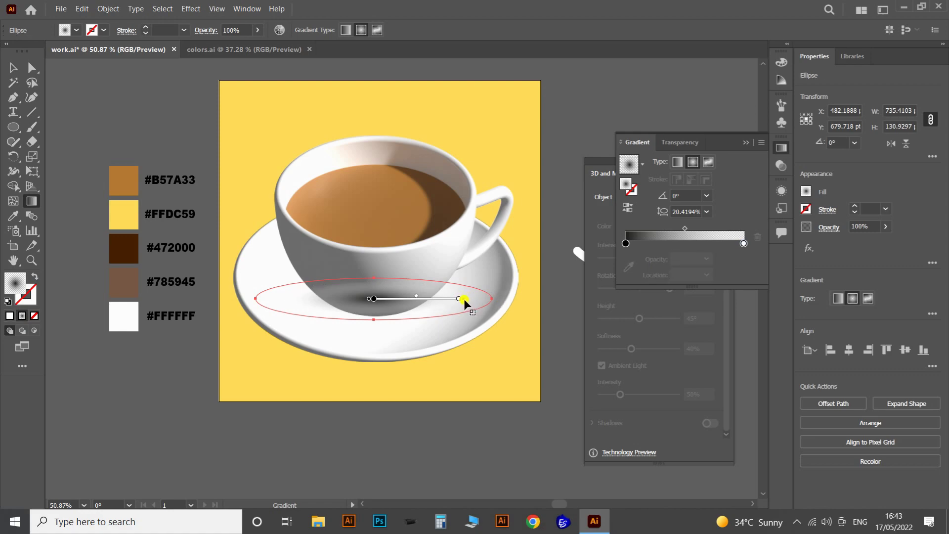
pyautogui.moveTo(464, 300); pyautogui.dragTo(517, 299)
# Move the shadow gradient's black stop outward, lengthen the gradient slightly, and set its midpoint location to about 64%
pyautogui.click(626, 241)
pyautogui.moveTo(625, 244)
pyautogui.mouseDown()
pyautogui.moveTo(679, 243)
pyautogui.moveTo(725, 229)
pyautogui.moveTo(712, 229)
pyautogui.mouseUp()
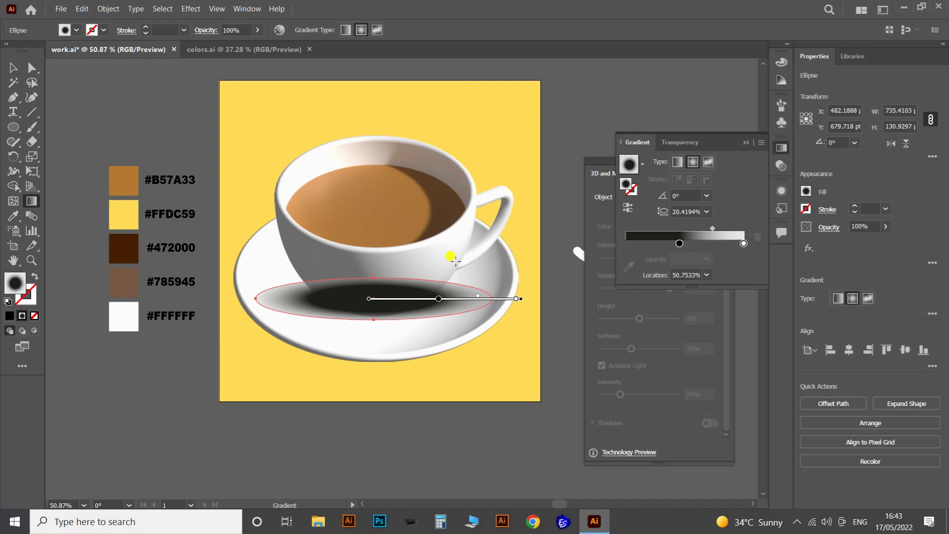
pyautogui.click(515, 299)
pyautogui.moveTo(502, 302); pyautogui.dragTo(534, 299)
pyautogui.moveTo(679, 243); pyautogui.dragTo(668, 244)
pyautogui.moveTo(735, 243); pyautogui.dragTo(718, 233)
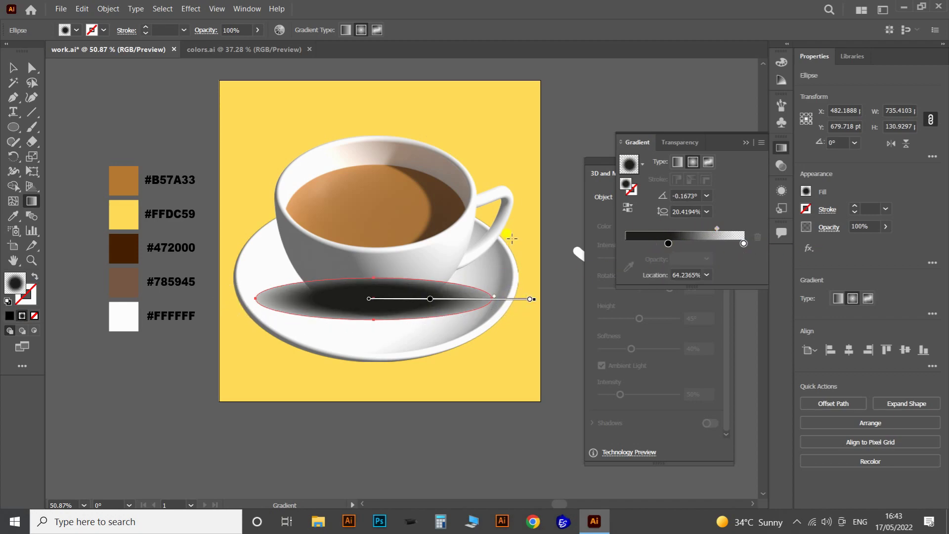
# Set the shadow ellipse's opacity to 80%
pyautogui.press('v')
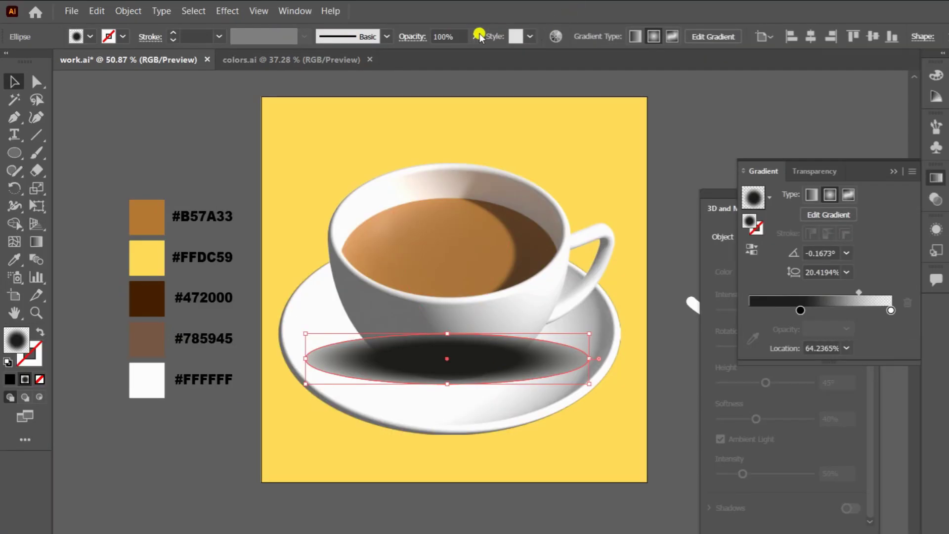
pyautogui.click(446, 37)
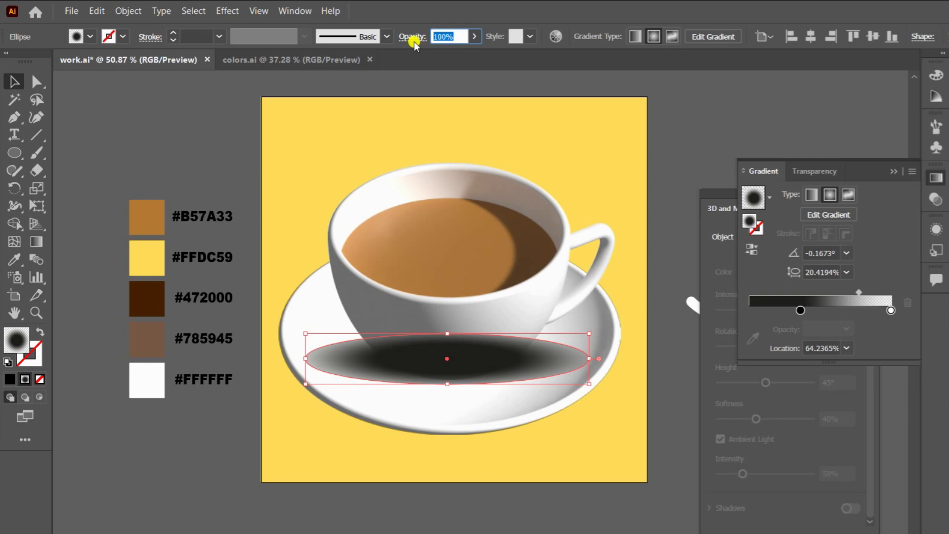
pyautogui.write('80')
pyautogui.press('Return')
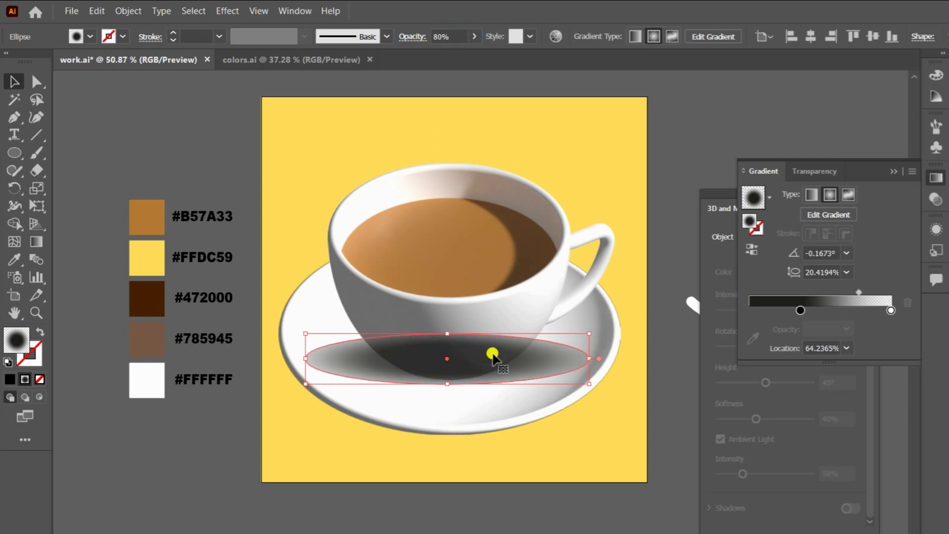
# Arrange the shadow ellipse behind the cup, above the saucer
pyautogui.rightClick(496, 352)
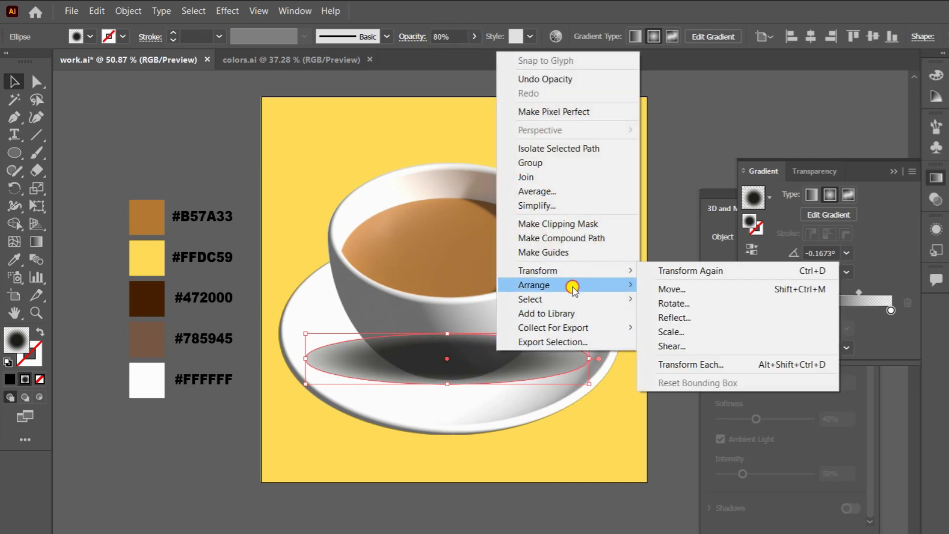
pyautogui.moveTo(572, 282)
pyautogui.click(719, 326)
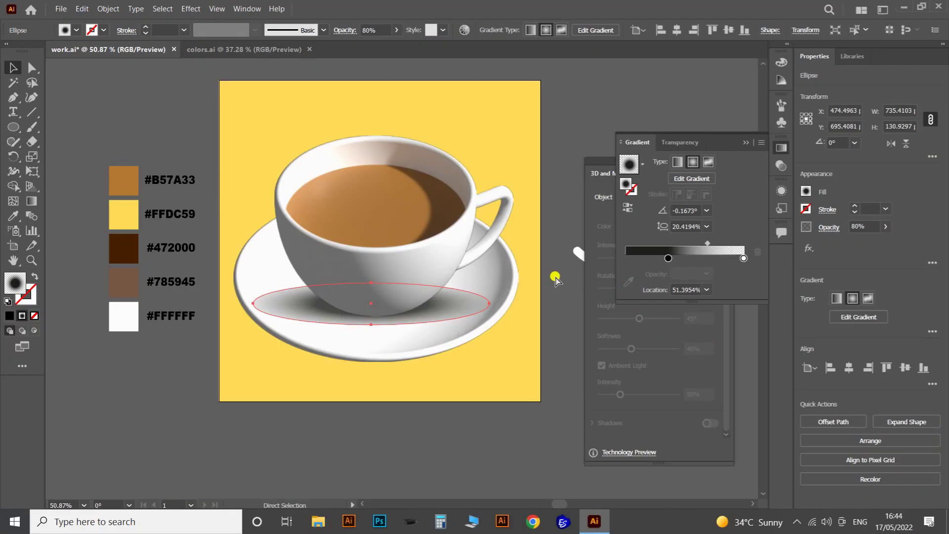
# Enlarge the cup's shadow ellipse to about 828 × 317 pt around the cup's base and move its transparent gradient stop inward
pyautogui.press('z')
pyautogui.moveTo(404, 277); pyautogui.dragTo(435, 275)
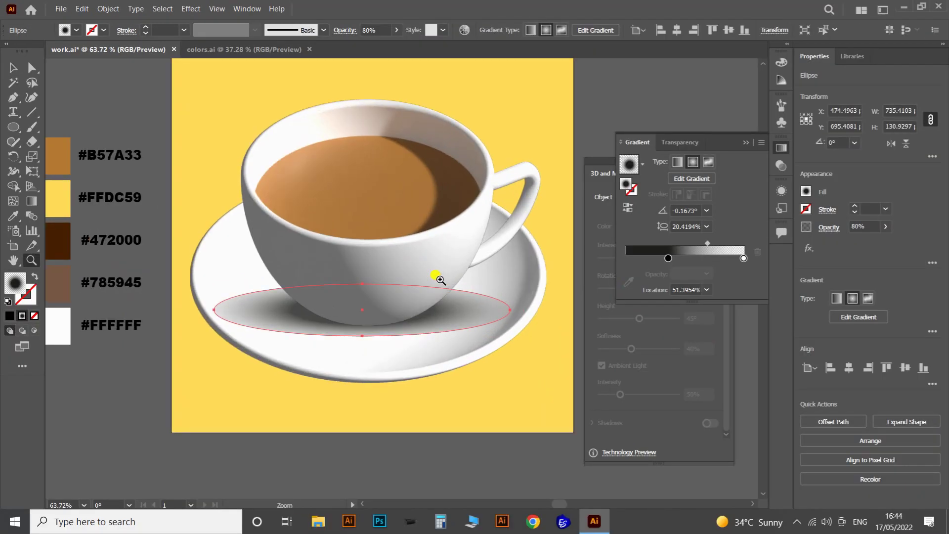
pyautogui.keyDown('alt'); pyautogui.click(440, 280); pyautogui.keyUp('alt')
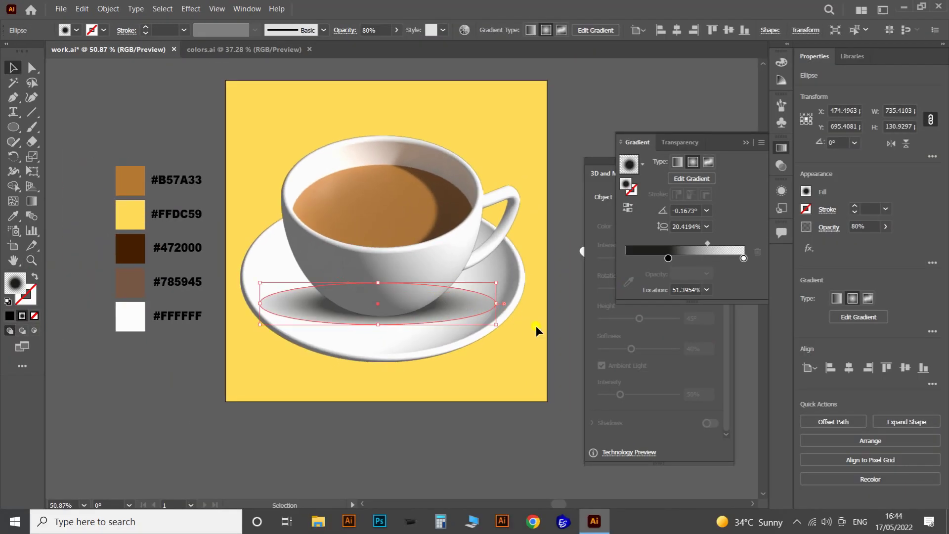
pyautogui.hotkey('ctrl', 'shift', 'a')
pyautogui.press('v')
pyautogui.click(482, 316)
pyautogui.moveTo(743, 258); pyautogui.dragTo(720, 259)
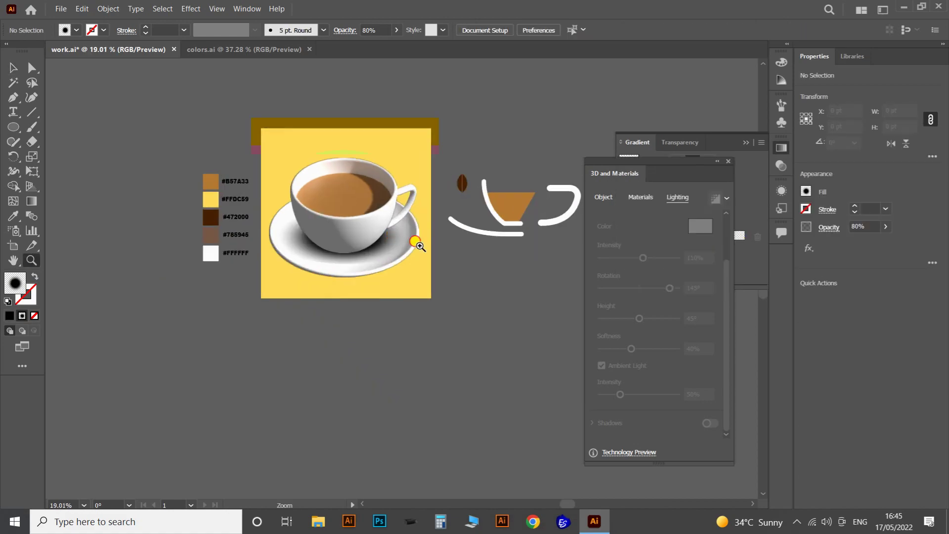
# Duplicate the cup's shadow ellipse in place and send the copy backward behind the cup
pyautogui.moveTo(415, 242); pyautogui.dragTo(440, 241)
pyautogui.press('v')
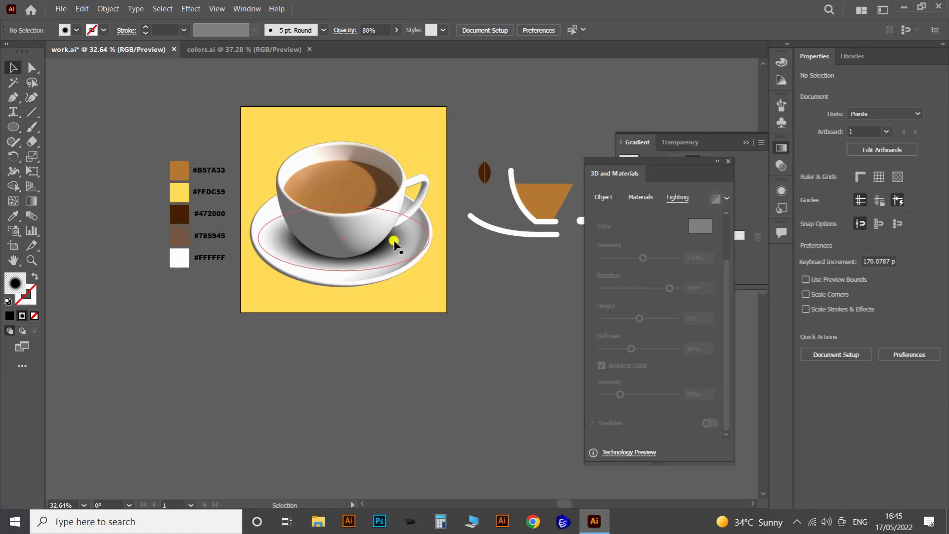
pyautogui.click(394, 244)
pyautogui.hotkey('ctrl', 'c')
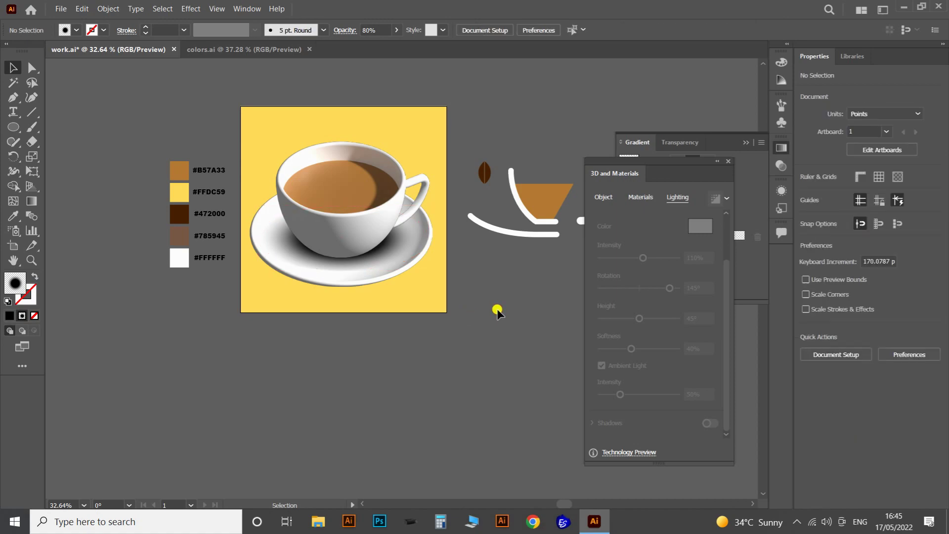
pyautogui.hotkey('ctrl', 'f')
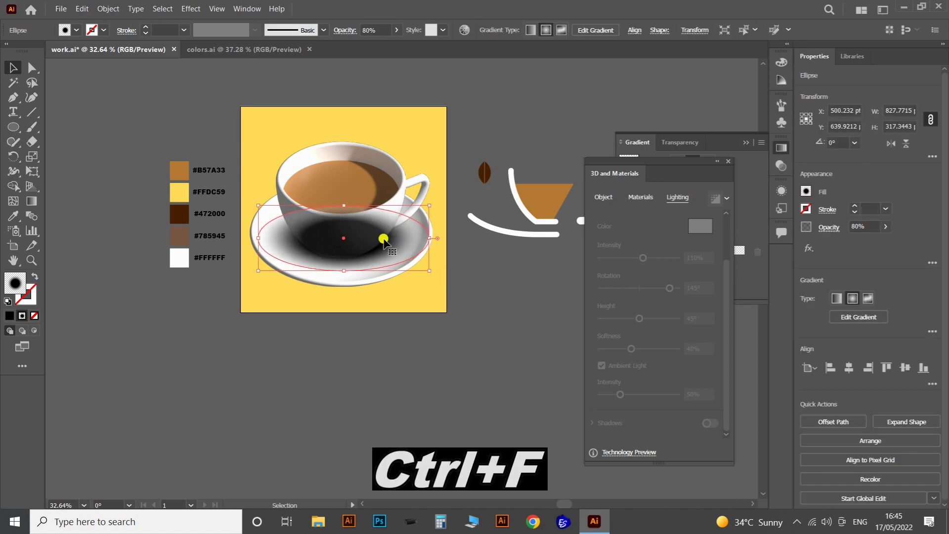
pyautogui.rightClick(358, 233)
pyautogui.moveTo(396, 428)
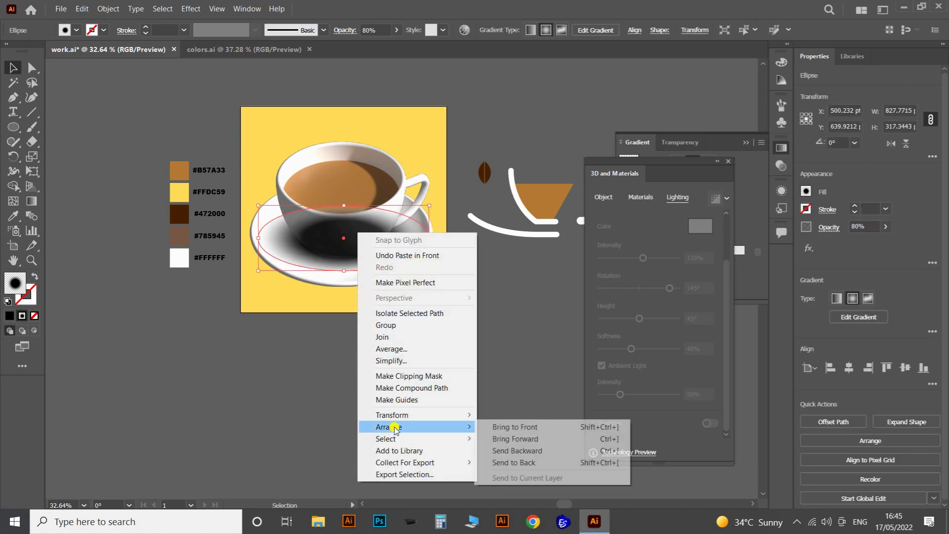
pyautogui.click(517, 450)
# Stretch the copied shadow ellipse to about 1000 × 493 pt and place it behind the saucer
pyautogui.moveTo(429, 237); pyautogui.dragTo(447, 237)
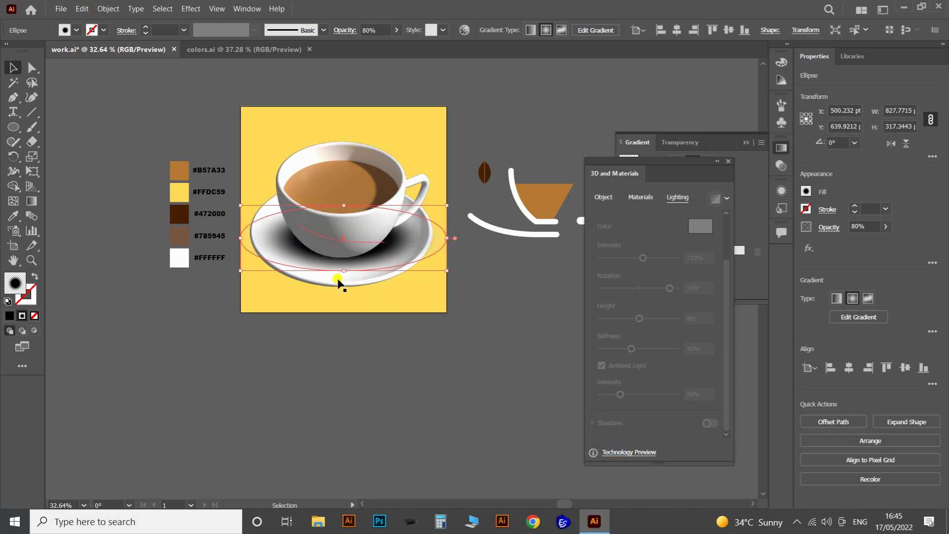
pyautogui.moveTo(343, 270); pyautogui.dragTo(344, 306)
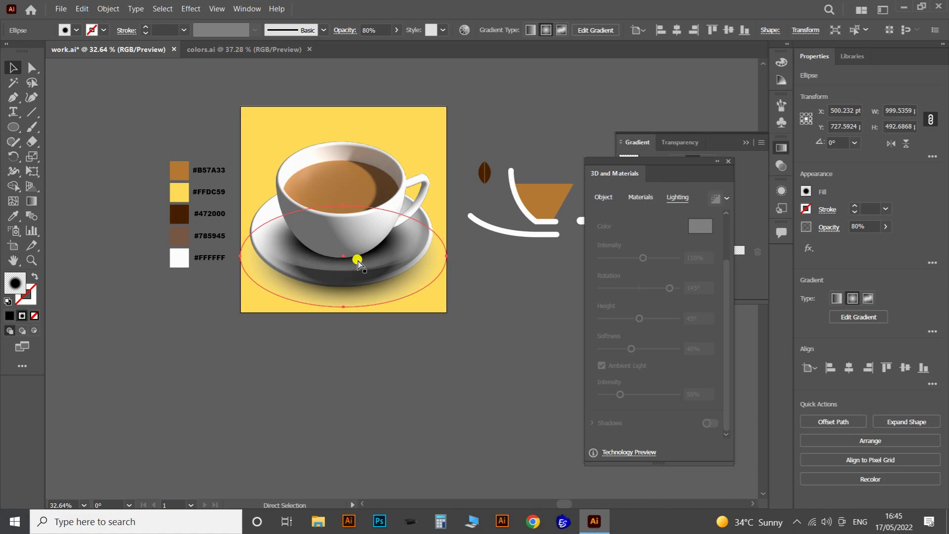
pyautogui.press('a')
pyautogui.press('v')
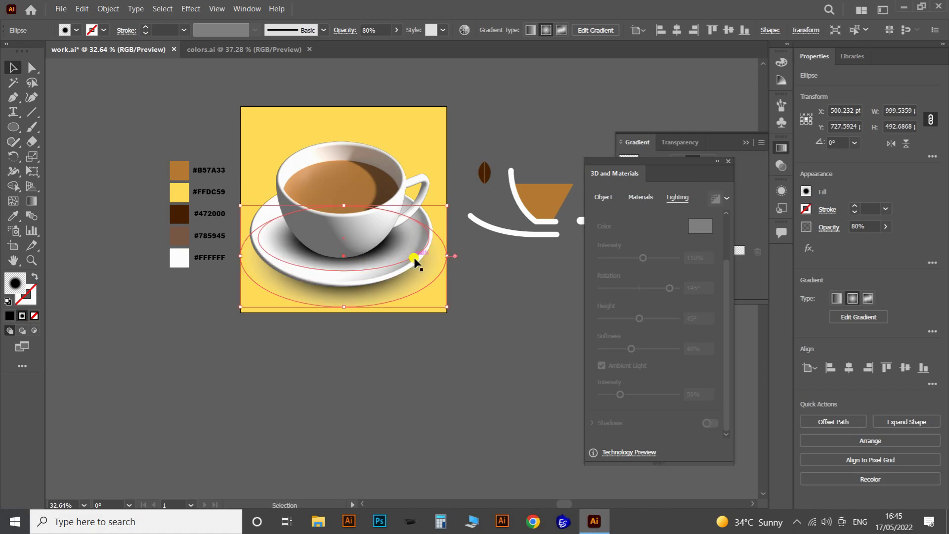
# Enlarge the saucer's shadow ellipse to about 1286 × 519 pt
pyautogui.moveTo(446, 255); pyautogui.dragTo(460, 255)
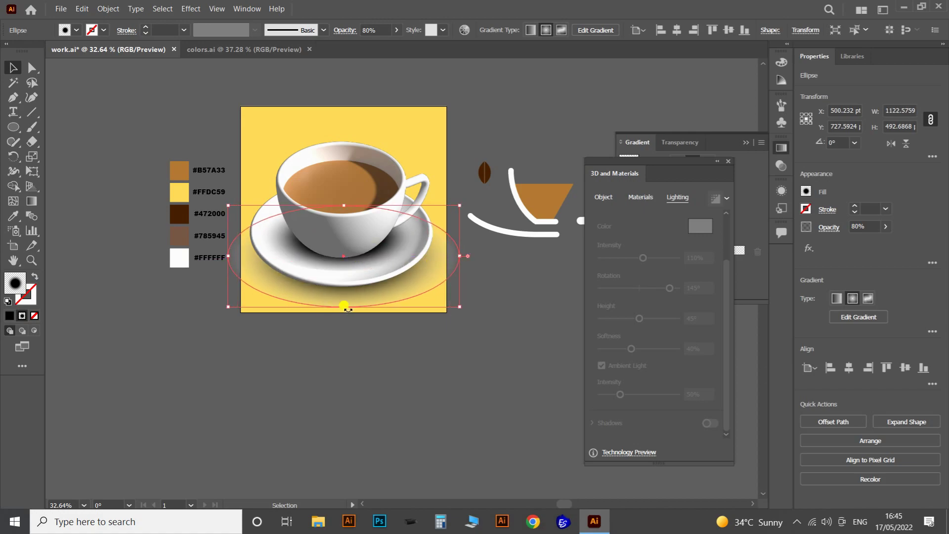
pyautogui.moveTo(344, 306); pyautogui.dragTo(344, 311)
pyautogui.moveTo(460, 258)
pyautogui.mouseDown()
pyautogui.moveTo(477, 258)
pyautogui.moveTo(462, 257)
pyautogui.mouseUp()
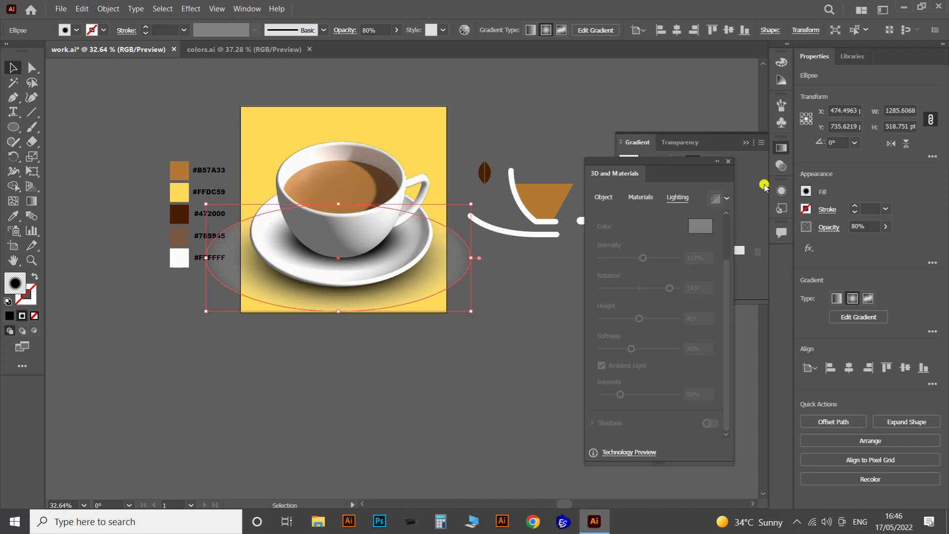
pyautogui.press('g')
pyautogui.press('v')
# Recolour the transparent outer stop of the saucer shadow's gradient to black
pyautogui.click(740, 252)
pyautogui.doubleClick(715, 258)
pyautogui.click(605, 367)
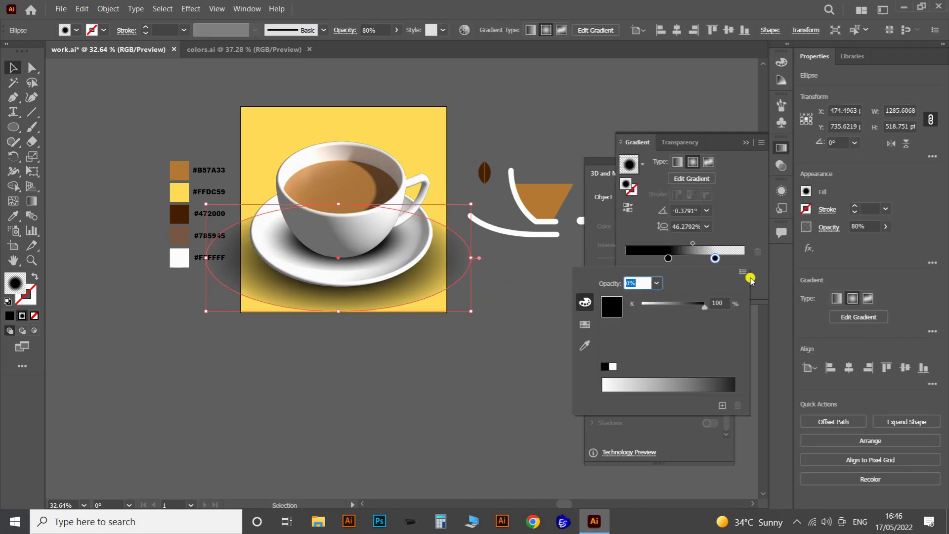
pyautogui.click(742, 272)
pyautogui.click(757, 310)
pyautogui.moveTo(667, 306); pyautogui.dragTo(711, 306)
pyautogui.moveTo(677, 321); pyautogui.dragTo(718, 321)
# Shift the saucer shadow's inner black stop slightly inward and set its transparent stop's location to about 65%
pyautogui.press('a')
pyautogui.scroll(2, 413, 256)
pyautogui.click(667, 259)
pyautogui.moveTo(715, 258); pyautogui.dragTo(659, 258)
pyautogui.moveTo(706, 258); pyautogui.dragTo(702, 258)
pyautogui.scroll(-2, 522, 270)
pyautogui.click(484, 335)
pyautogui.press('v')
pyautogui.scroll(1, 440, 284)
# Trim the saucer shadow's lower edge, raise its upper edge slightly, and move its inner gradient stop outward
pyautogui.click(428, 285)
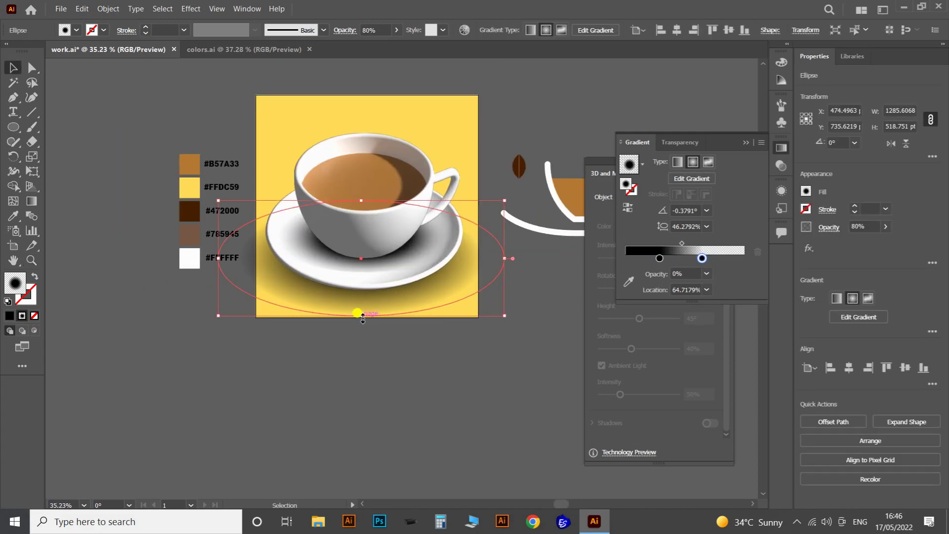
pyautogui.moveTo(362, 315); pyautogui.dragTo(362, 302)
pyautogui.moveTo(361, 200); pyautogui.dragTo(368, 195)
pyautogui.moveTo(361, 302); pyautogui.dragTo(361, 308)
pyautogui.moveTo(659, 258); pyautogui.dragTo(708, 258)
# Select the cup's shadow ellipse on the saucer and lower its opacity to 70%
pyautogui.click(504, 281)
pyautogui.scroll(-2, 493, 272)
pyautogui.press('a')
pyautogui.scroll(1, 437, 264)
pyautogui.click(438, 267)
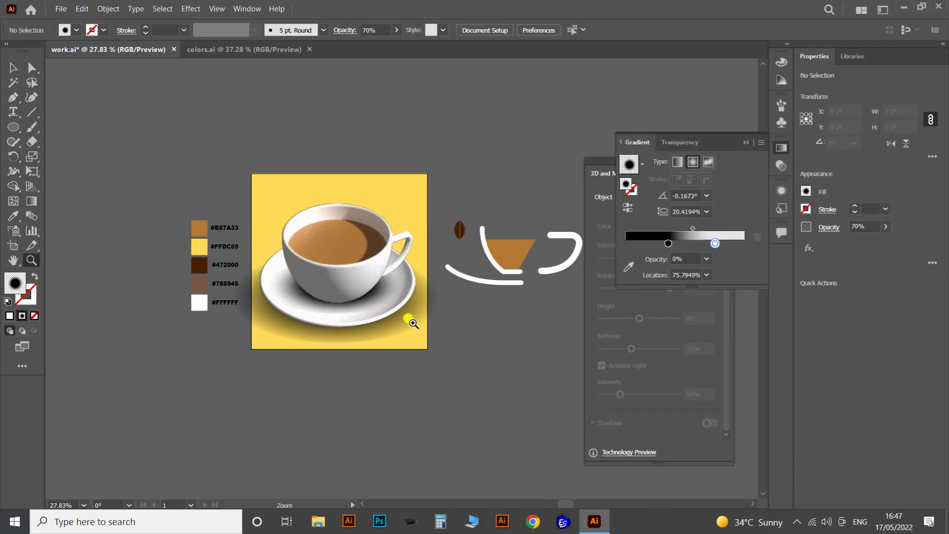
# Shift the saucer shadow's transparent gradient stop inward to about 63% and its inner black stop slightly inward
pyautogui.click(381, 334)
pyautogui.moveTo(714, 258); pyautogui.dragTo(701, 258)
pyautogui.moveTo(670, 259); pyautogui.dragTo(666, 259)
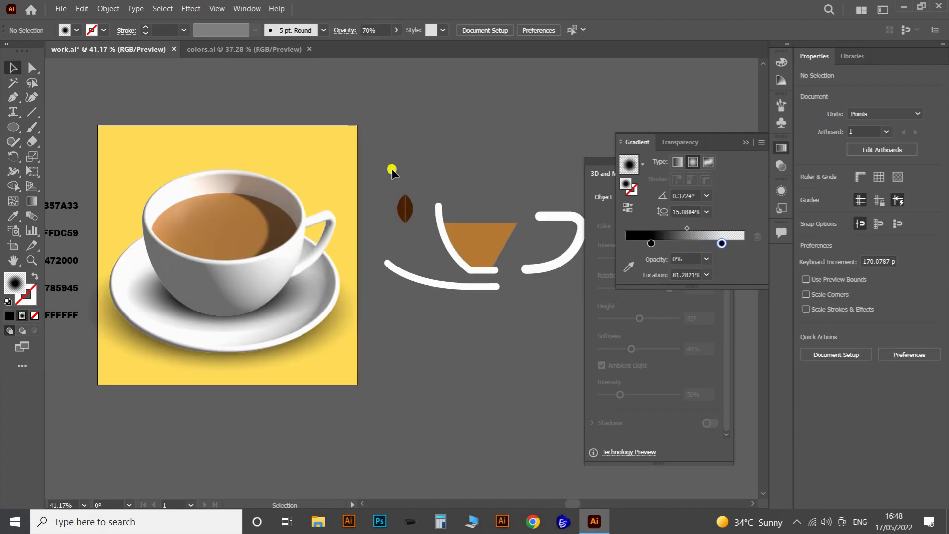
# Move the flat coffee bean onto the yellow artboard, just below the saucer's right side
pyautogui.click(408, 215)
pyautogui.moveTo(359, 327); pyautogui.dragTo(515, 337)
pyautogui.press('z')
pyautogui.moveTo(443, 304); pyautogui.dragTo(422, 275)
pyautogui.press('v')
pyautogui.press('z')
pyautogui.keyDown('ctrl'); pyautogui.click(452, 223); pyautogui.keyUp('ctrl')
pyautogui.moveTo(452, 223); pyautogui.dragTo(442, 357)
pyautogui.press('v')
pyautogui.press('z')
pyautogui.moveTo(468, 365); pyautogui.dragTo(674, 165)
# Inflate the bean in 3D and rotate it freeform to about 51.3° on the X axis and -2.7° on the Y axis
pyautogui.moveTo(599, 161); pyautogui.dragTo(485, 167)
pyautogui.press('v')
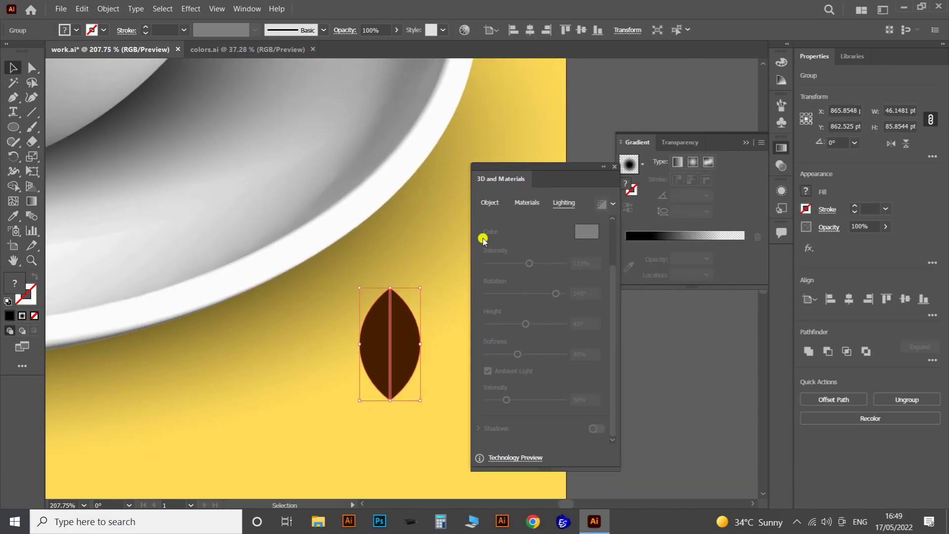
pyautogui.click(493, 203)
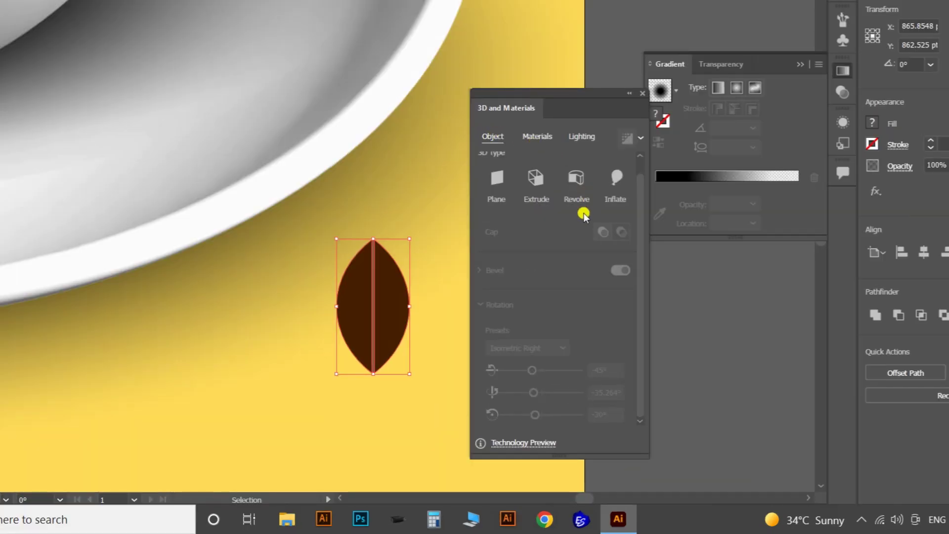
pyautogui.click(612, 179)
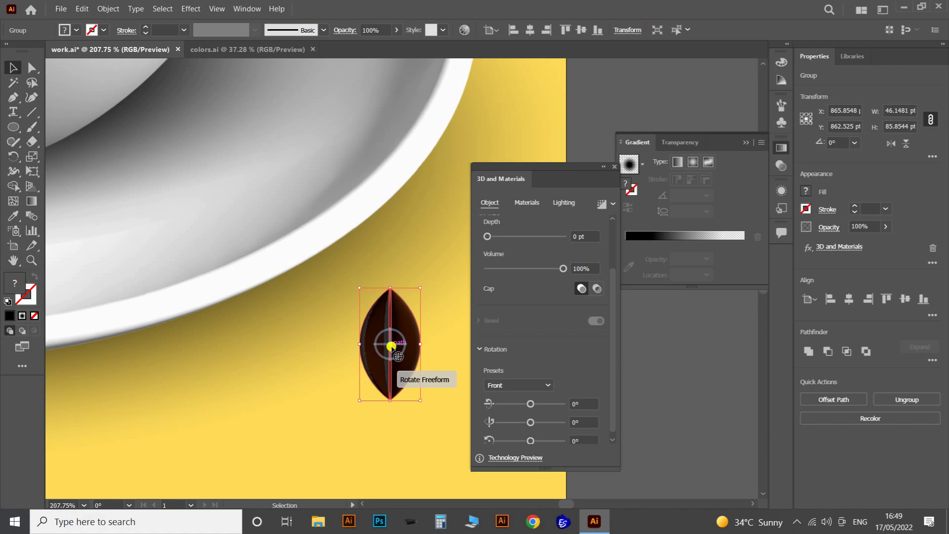
pyautogui.moveTo(391, 346); pyautogui.dragTo(394, 318)
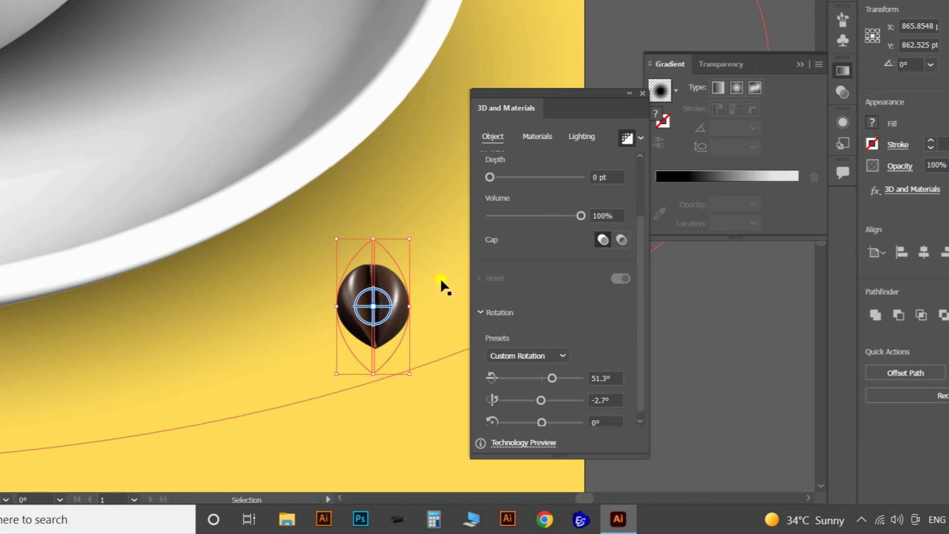
# Examine the inflated bean's shape and shading up close
pyautogui.press('z')
pyautogui.moveTo(381, 275); pyautogui.dragTo(658, 341)
pyautogui.press('space')
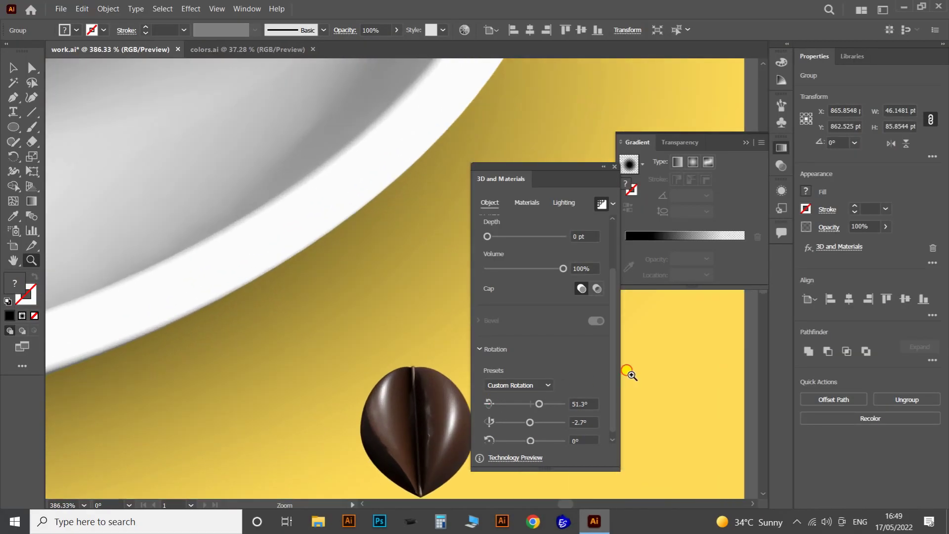
pyautogui.moveTo(427, 346); pyautogui.dragTo(208, 297)
pyautogui.press('space')
pyautogui.press('v')
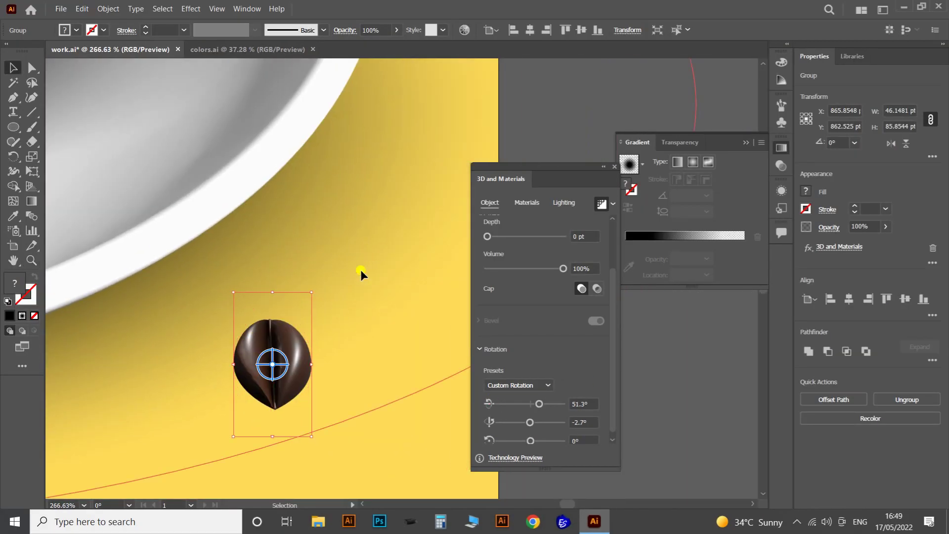
pyautogui.click(360, 272)
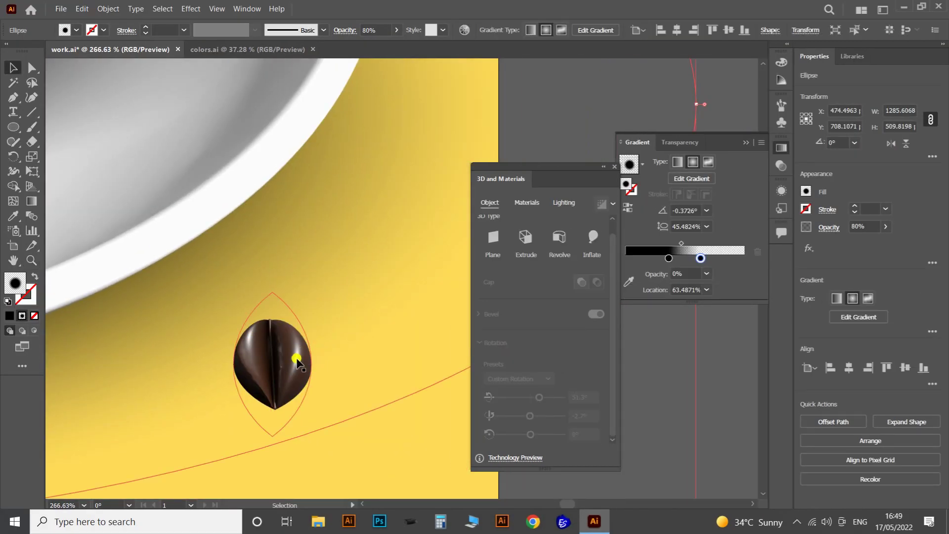
pyautogui.press('z')
pyautogui.moveTo(278, 357); pyautogui.dragTo(303, 358)
pyautogui.press('v')
# Move the inflated bean onto the saucer, to the lower right of the cup
pyautogui.click(297, 360)
pyautogui.press('z')
pyautogui.moveTo(357, 318); pyautogui.dragTo(155, 392)
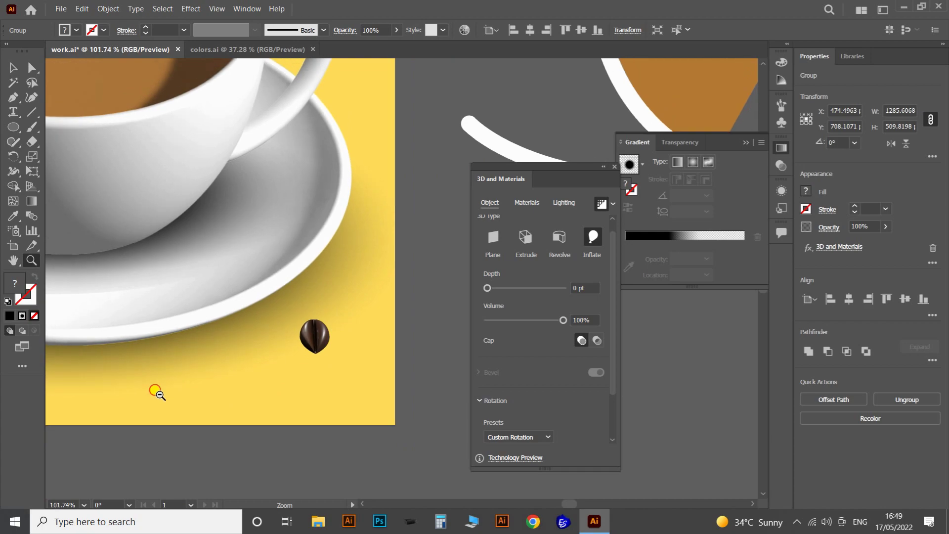
pyautogui.keyDown('ctrl'); pyautogui.click(155, 392); pyautogui.keyUp('ctrl')
pyautogui.moveTo(306, 324); pyautogui.dragTo(416, 392)
pyautogui.press('v')
pyautogui.moveTo(377, 411); pyautogui.dragTo(294, 248)
pyautogui.press('z')
pyautogui.moveTo(352, 168); pyautogui.dragTo(225, 379)
pyautogui.press('Tab')
pyautogui.moveTo(346, 302); pyautogui.dragTo(394, 303)
pyautogui.press('v')
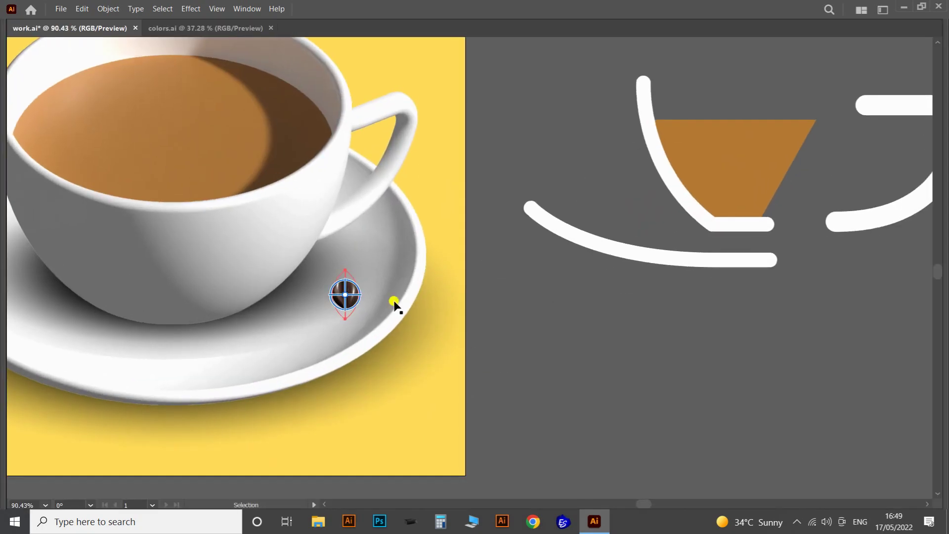
# Duplicate the bean toward the lower left on the saucer and rotate the copy about 25°
pyautogui.click(371, 271)
pyautogui.click(576, 335)
pyautogui.press('z')
pyautogui.moveTo(327, 296); pyautogui.dragTo(426, 345)
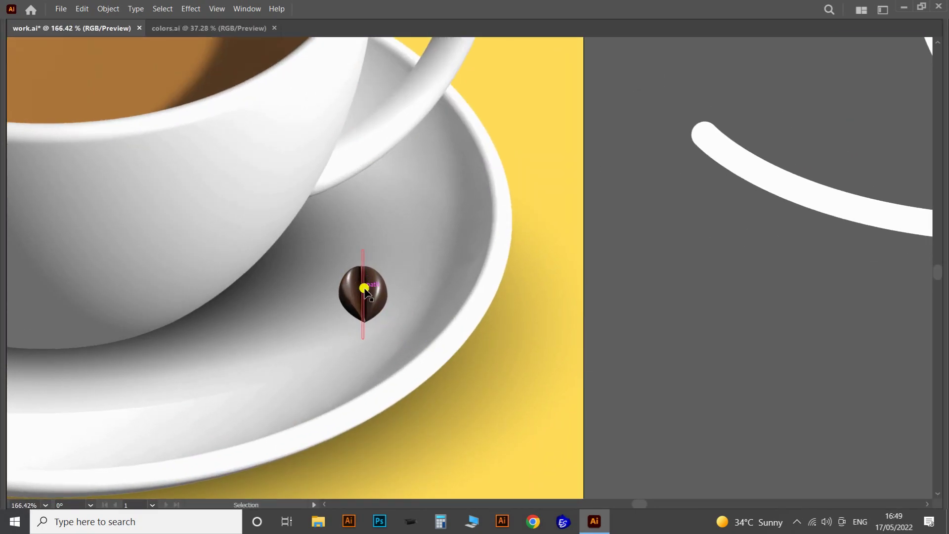
pyautogui.moveTo(364, 288); pyautogui.dragTo(280, 343)
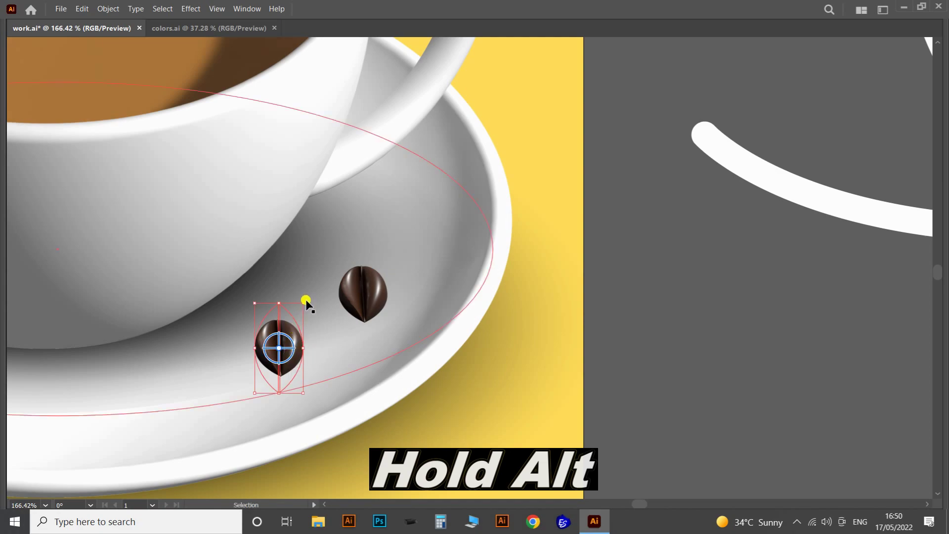
pyautogui.moveTo(299, 294); pyautogui.dragTo(197, 408)
pyautogui.press('a')
pyautogui.press('z')
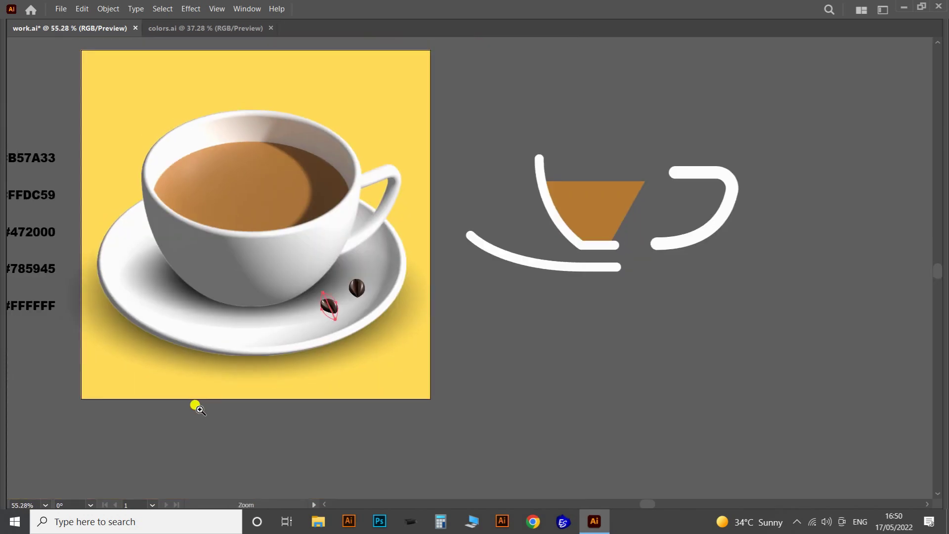
# Place two more bean copies on the saucer, rotating the leftmost one to about 325°
pyautogui.press('z')
pyautogui.moveTo(307, 282); pyautogui.dragTo(394, 324)
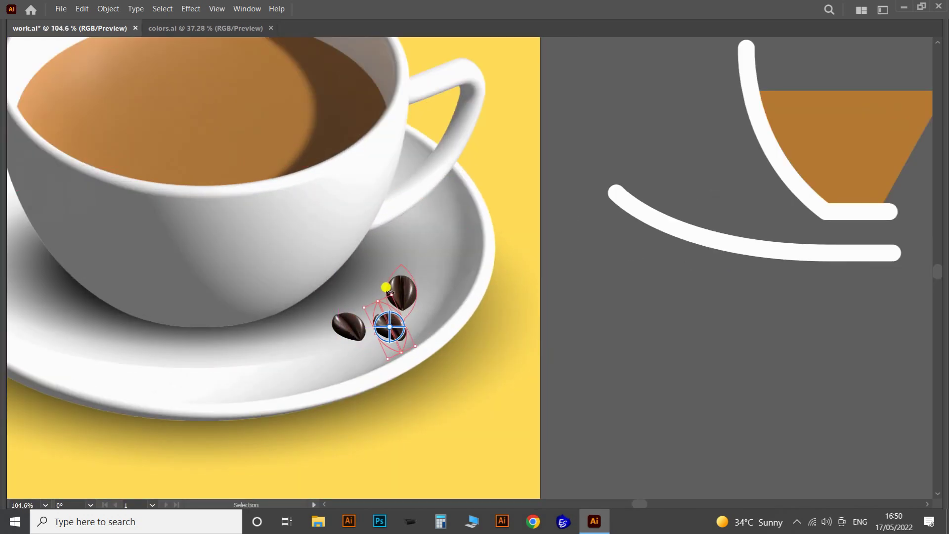
pyautogui.moveTo(385, 287); pyautogui.dragTo(304, 355)
pyautogui.click(387, 306)
pyautogui.moveTo(320, 320); pyautogui.dragTo(304, 362)
pyautogui.press('z')
pyautogui.moveTo(316, 313); pyautogui.dragTo(407, 334)
pyautogui.press('v')
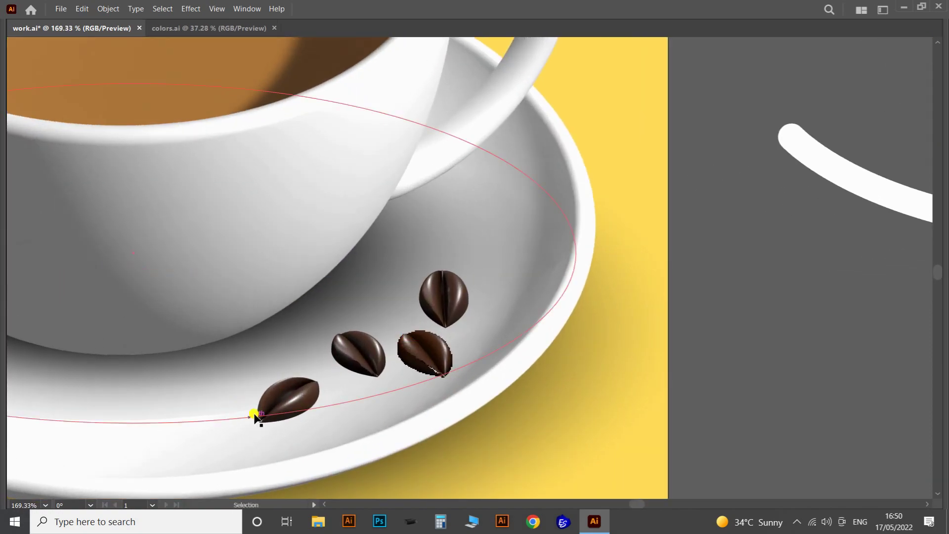
# Duplicate the leftmost bean to its right and move the tilted right-hand bean so it overlaps the uppermost bean
pyautogui.keyDown('alt'); pyautogui.moveTo(303, 401); pyautogui.dragTo(356, 409); pyautogui.keyUp('alt')
pyautogui.moveTo(371, 372); pyautogui.dragTo(377, 391)
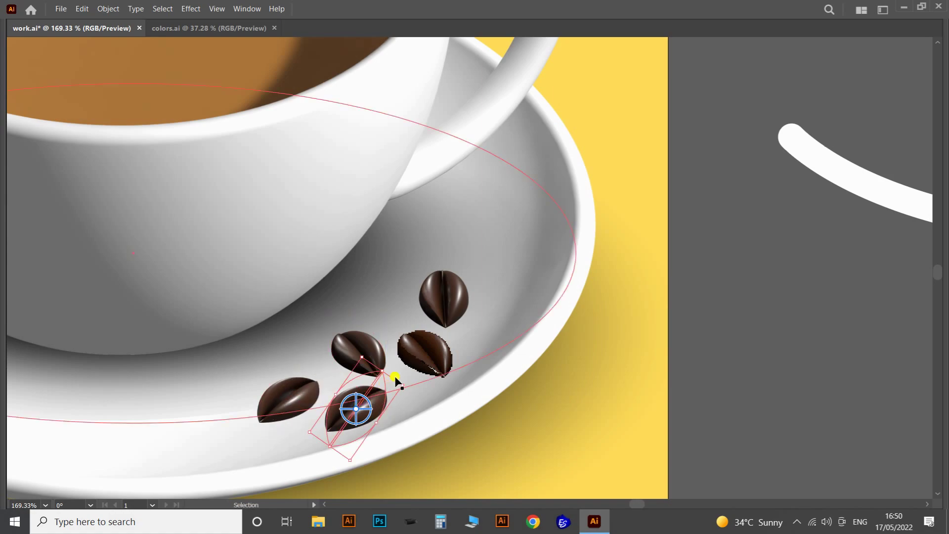
pyautogui.press('z')
pyautogui.moveTo(388, 343); pyautogui.dragTo(238, 346)
pyautogui.moveTo(425, 332); pyautogui.dragTo(494, 330)
pyautogui.press('v')
pyautogui.moveTo(373, 327); pyautogui.dragTo(558, 341)
pyautogui.press('z')
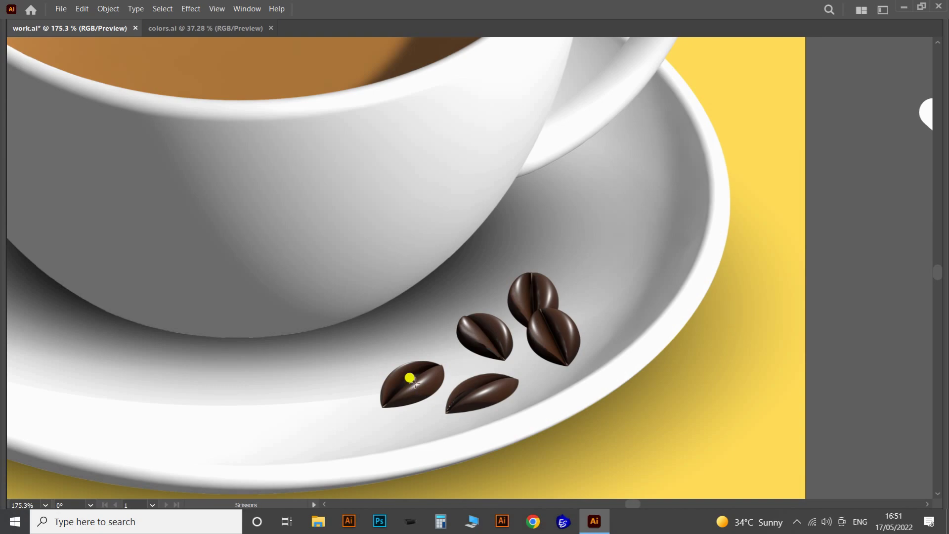
# Select the leftmost bean and turn on shadows in its 3D lighting settings
pyautogui.click(418, 393)
pyautogui.press('Tab')
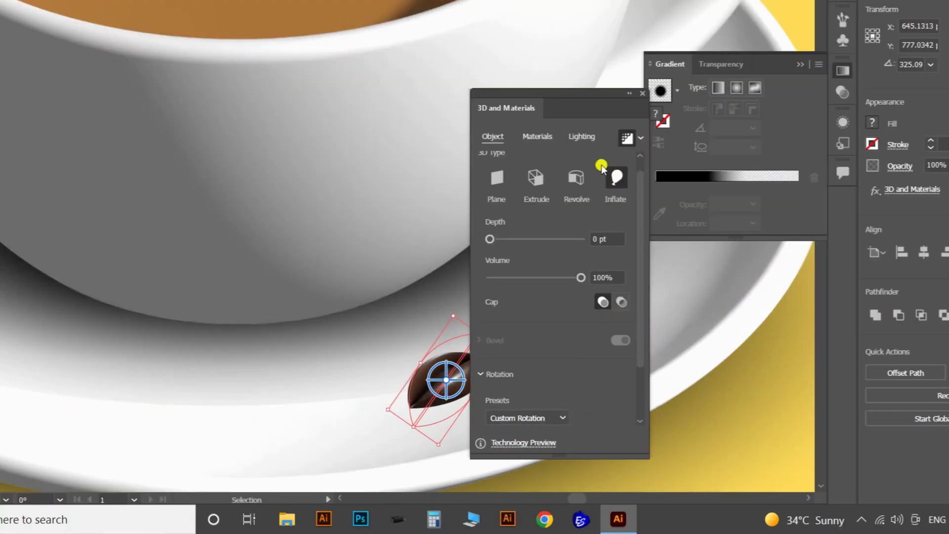
pyautogui.click(583, 141)
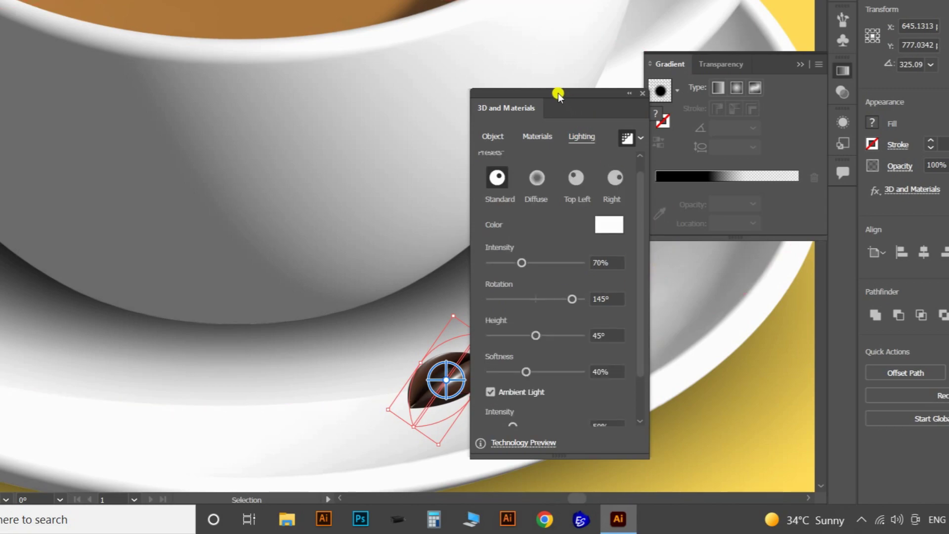
pyautogui.moveTo(559, 94); pyautogui.dragTo(621, 85)
pyautogui.scroll(-3, 705, 265)
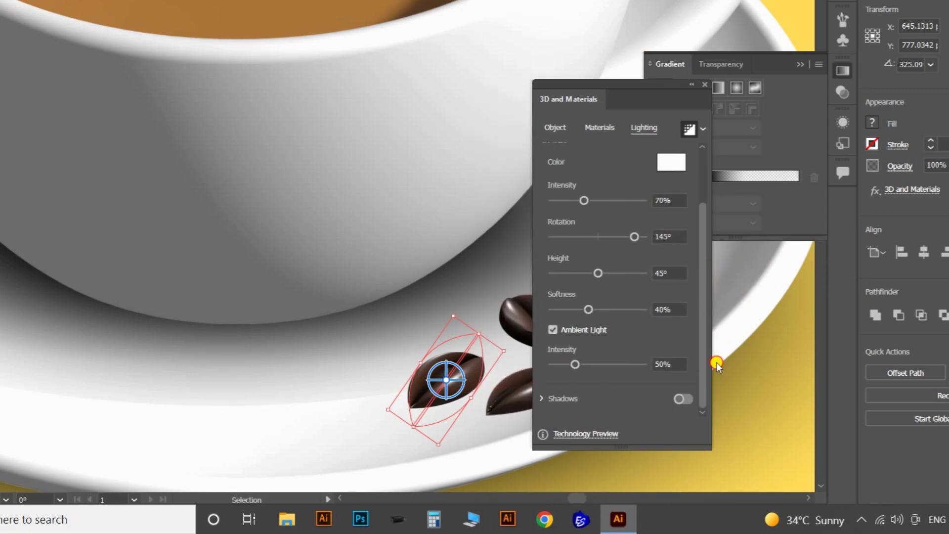
pyautogui.click(683, 399)
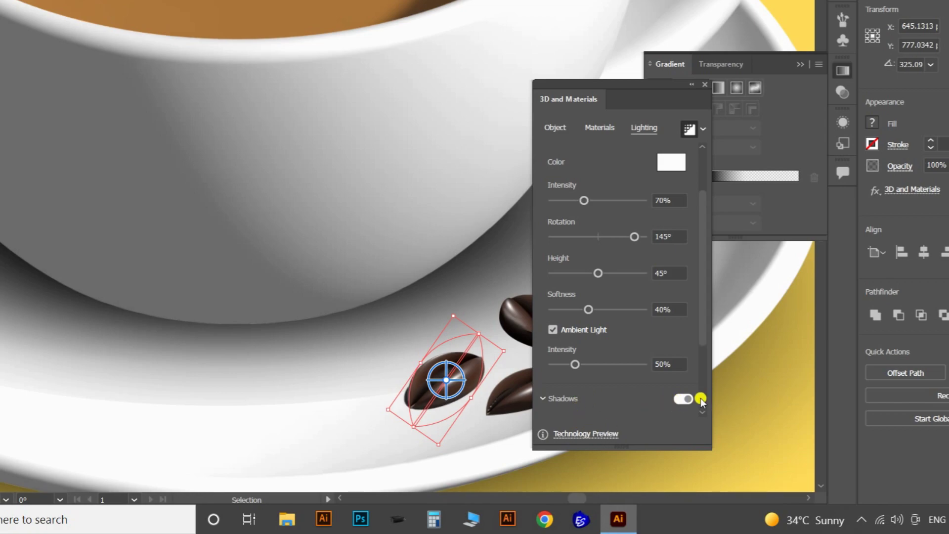
# Set the leftmost bean's shadow to 12% distance from the object and 106% shadow bounds
pyautogui.moveTo(705, 354); pyautogui.dragTo(712, 409)
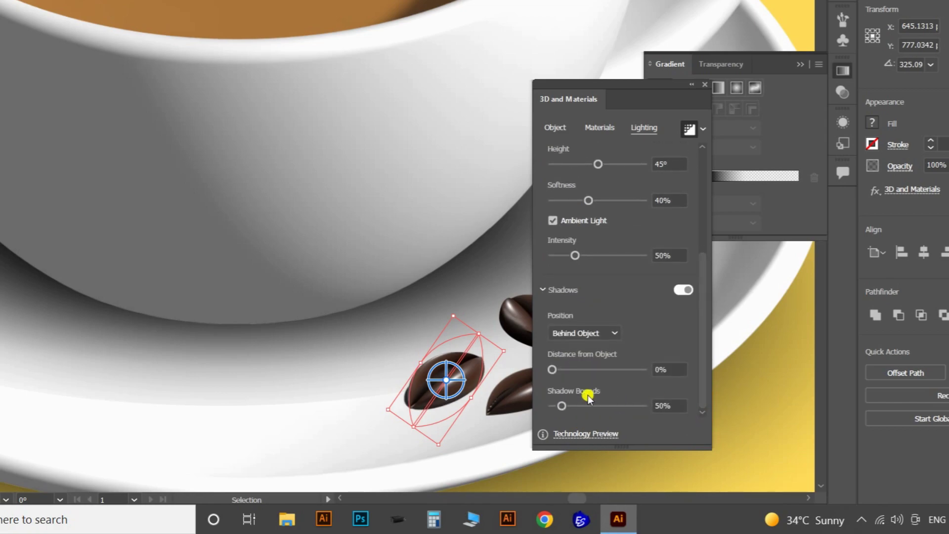
pyautogui.moveTo(561, 407); pyautogui.dragTo(567, 406)
pyautogui.moveTo(552, 370); pyautogui.dragTo(564, 369)
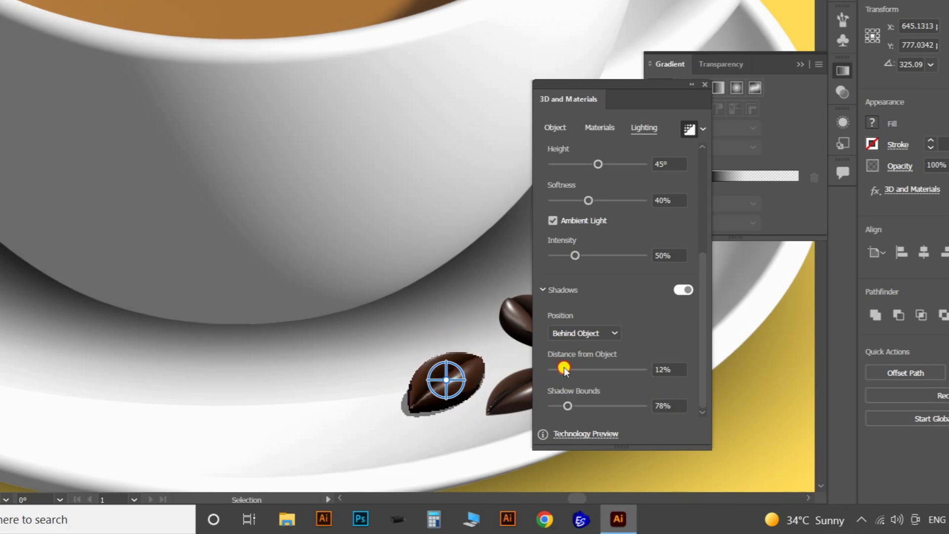
pyautogui.moveTo(572, 414)
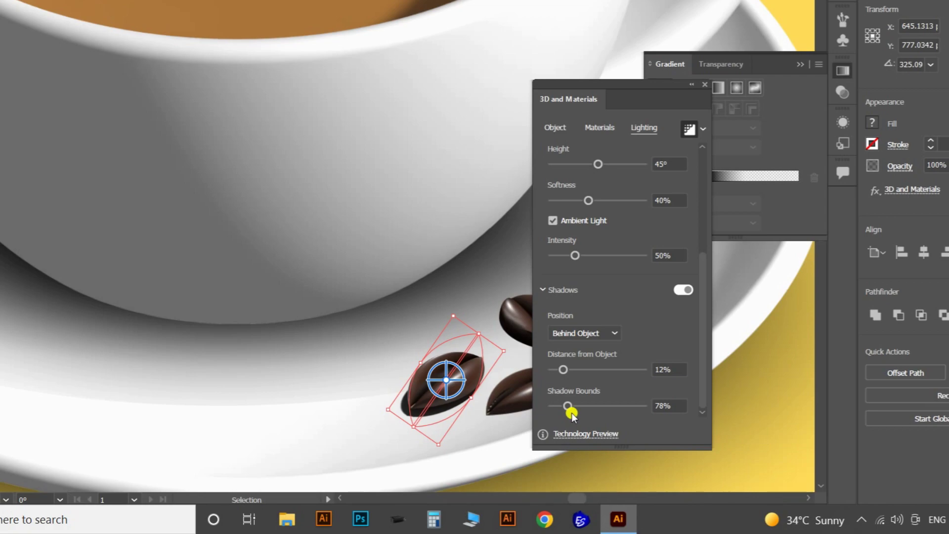
pyautogui.moveTo(567, 406); pyautogui.dragTo(572, 407)
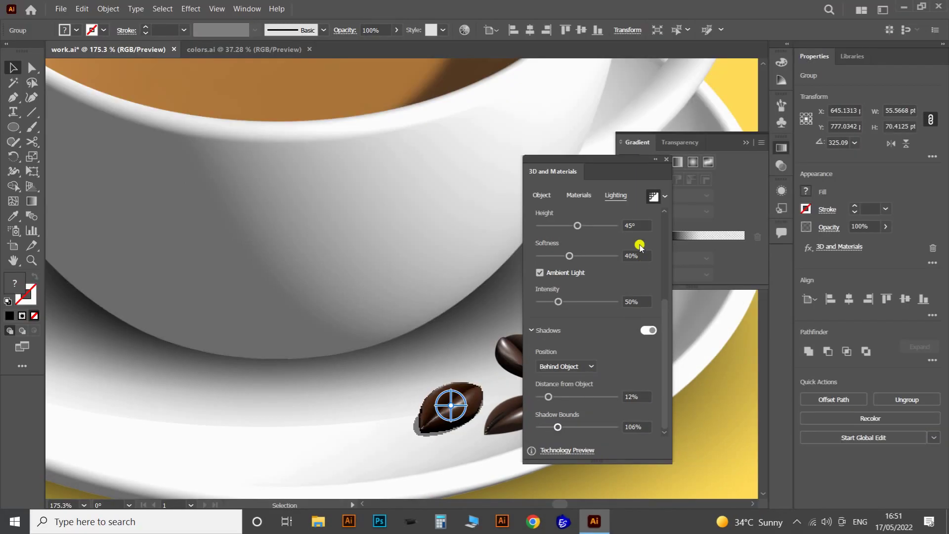
pyautogui.click(717, 429)
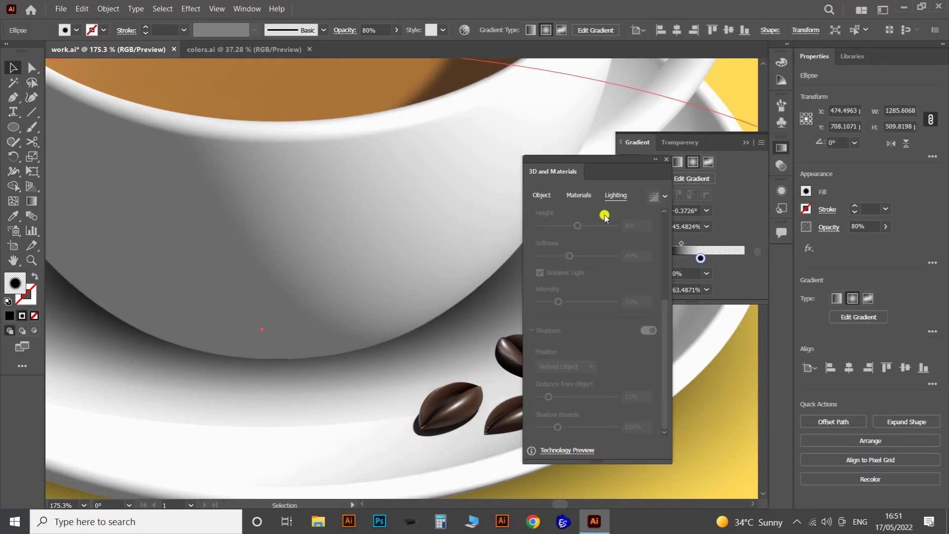
# Give the tilted bean just above a shadow at 12% distance, with its bounds matched to the leftmost bean's
pyautogui.moveTo(579, 159); pyautogui.dragTo(698, 162)
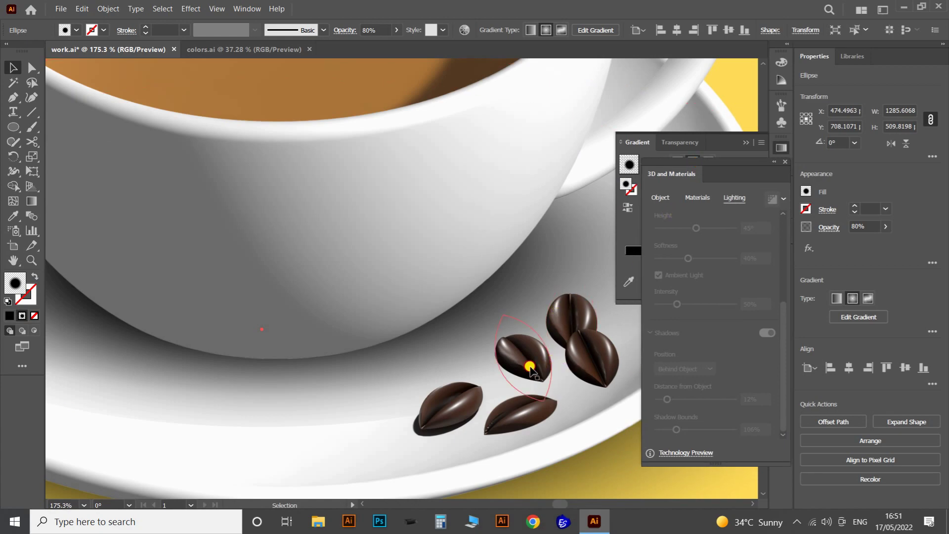
pyautogui.click(530, 369)
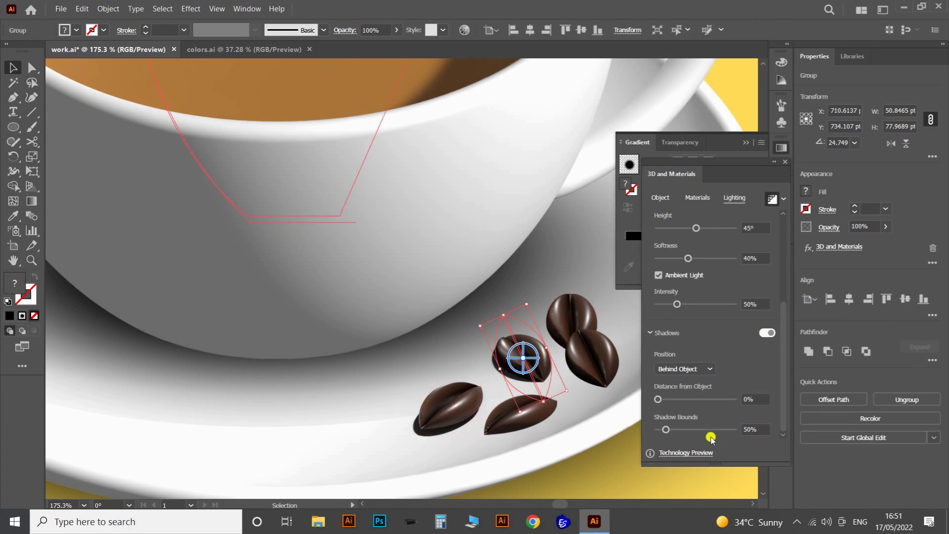
pyautogui.click(434, 415)
pyautogui.click(526, 352)
pyautogui.moveTo(761, 399); pyautogui.dragTo(718, 398)
pyautogui.write('12')
pyautogui.press('Return')
pyautogui.click(447, 408)
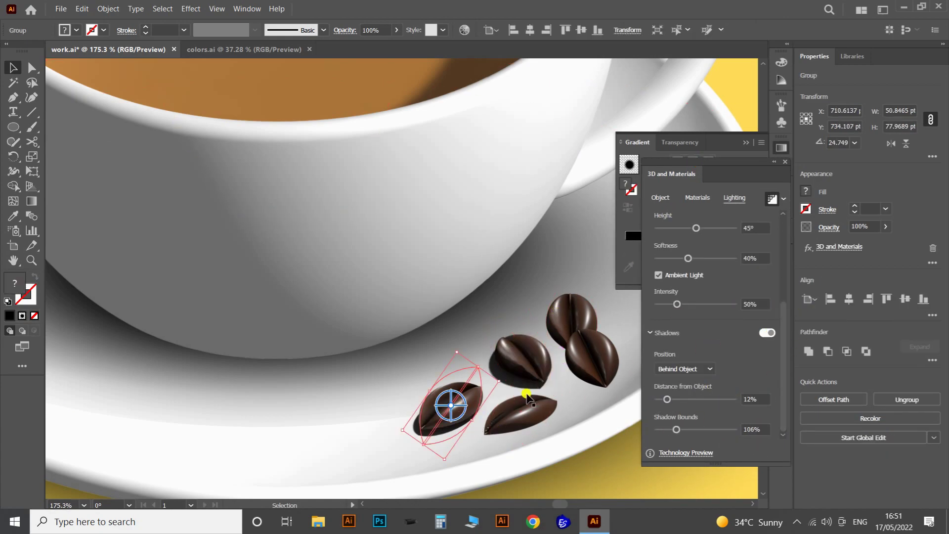
pyautogui.click(524, 372)
pyautogui.moveTo(666, 429); pyautogui.dragTo(675, 430)
# Turn on the lower middle bean's shadow with 12% distance from the object and 106% shadow bounds
pyautogui.click(530, 412)
pyautogui.click(766, 332)
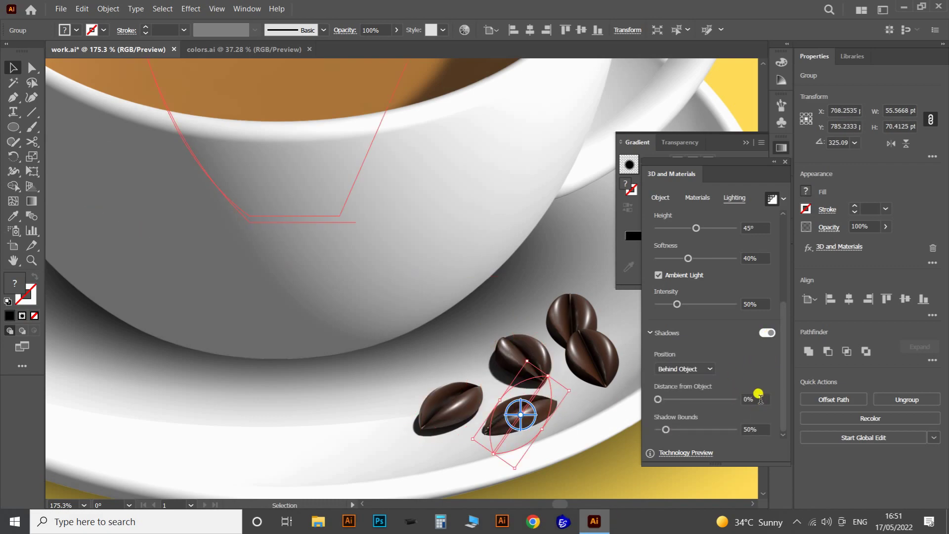
pyautogui.moveTo(760, 399); pyautogui.dragTo(728, 401)
pyautogui.write('12')
pyautogui.press('Return')
pyautogui.moveTo(761, 429); pyautogui.dragTo(718, 428)
pyautogui.write('100')
pyautogui.press('Return')
# Turn on the uppermost bean's shadow with 12% distance from the object and 106% shadow bounds
pyautogui.click(571, 317)
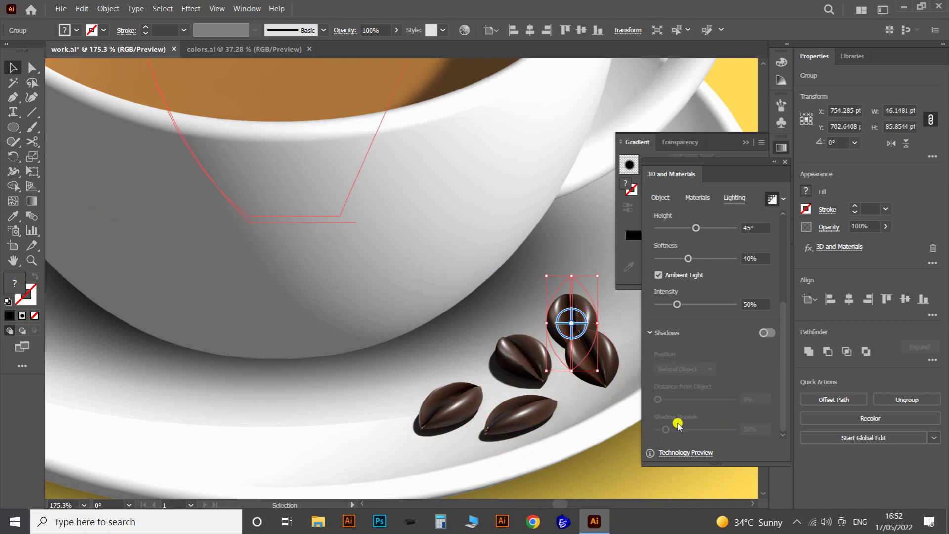
pyautogui.moveTo(761, 399); pyautogui.dragTo(718, 399)
pyautogui.write('12')
pyautogui.press('Return')
pyautogui.moveTo(761, 429); pyautogui.dragTo(722, 433)
pyautogui.write('100')
pyautogui.press('Return')
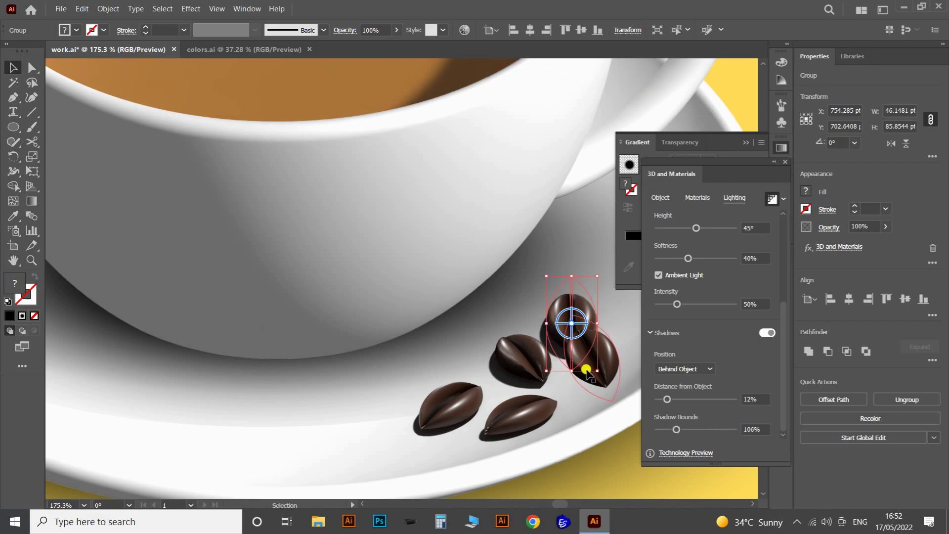
# Turn on the rightmost overlapping bean's shadow with 12% distance from the object and 106% shadow bounds
pyautogui.click(586, 370)
pyautogui.click(769, 334)
pyautogui.moveTo(759, 400); pyautogui.dragTo(695, 402)
pyautogui.write('12')
pyautogui.moveTo(761, 428); pyautogui.dragTo(717, 432)
pyautogui.write('106')
pyautogui.press('Return')
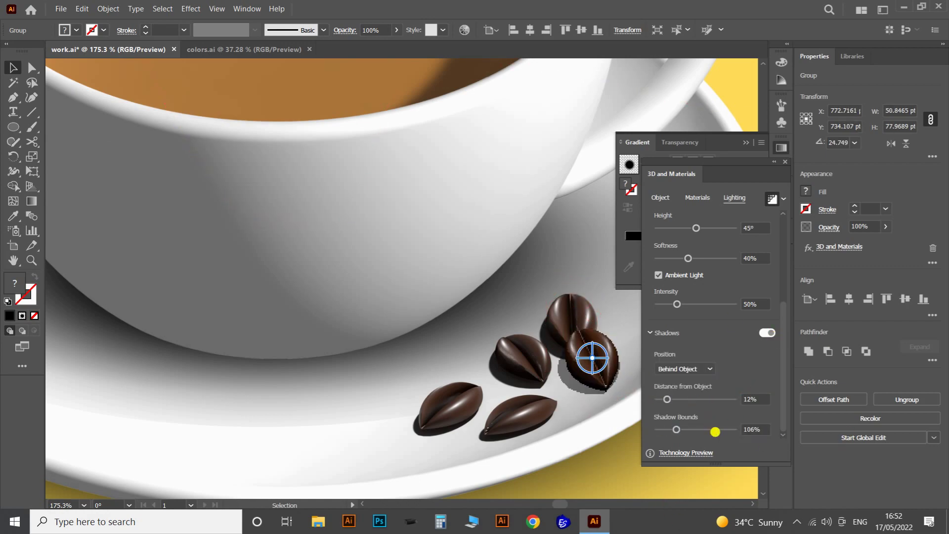
# Duplicate the lower middle bean onto the yellow background below the saucer's lower right edge
pyautogui.press('z')
pyautogui.moveTo(466, 242); pyautogui.dragTo(437, 345)
pyautogui.moveTo(501, 222); pyautogui.dragTo(592, 225)
pyautogui.keyDown('ctrl'); pyautogui.click(593, 378); pyautogui.keyUp('ctrl')
pyautogui.moveTo(186, 233); pyautogui.dragTo(153, 235)
pyautogui.press('v')
pyautogui.click(514, 341)
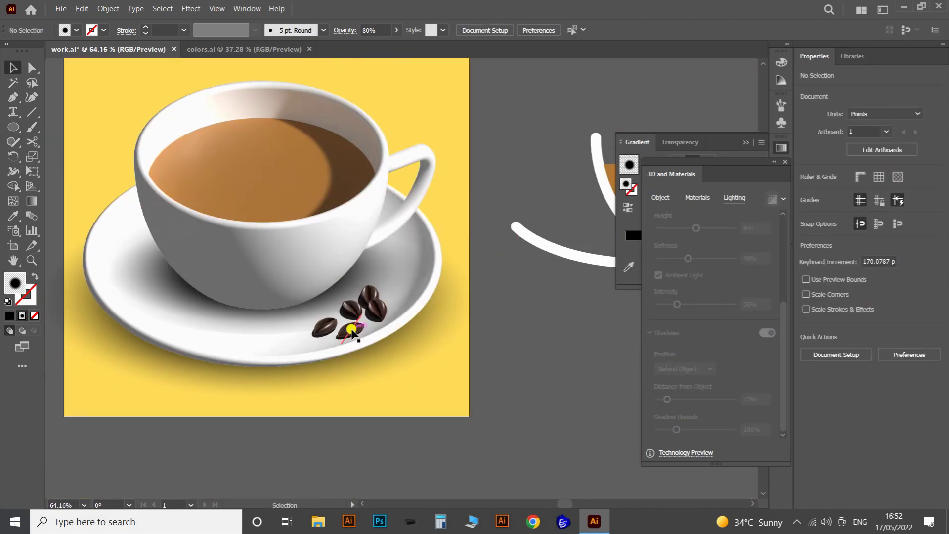
pyautogui.moveTo(352, 335); pyautogui.dragTo(413, 356)
pyautogui.moveTo(472, 351); pyautogui.dragTo(542, 347)
pyautogui.click(477, 355)
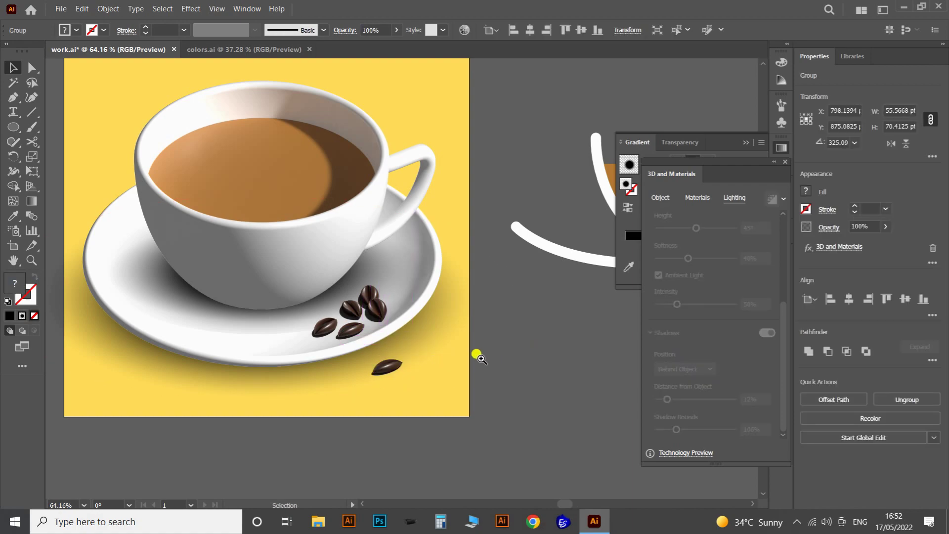
# Place two more coffee beans on the yellow background, one on each side of the bean below the saucer
pyautogui.press('z')
pyautogui.moveTo(431, 343); pyautogui.dragTo(506, 364)
pyautogui.press('v')
pyautogui.moveTo(362, 385); pyautogui.dragTo(409, 391)
pyautogui.click(423, 413)
pyautogui.press('z')
pyautogui.scroll(3, 464, 294)
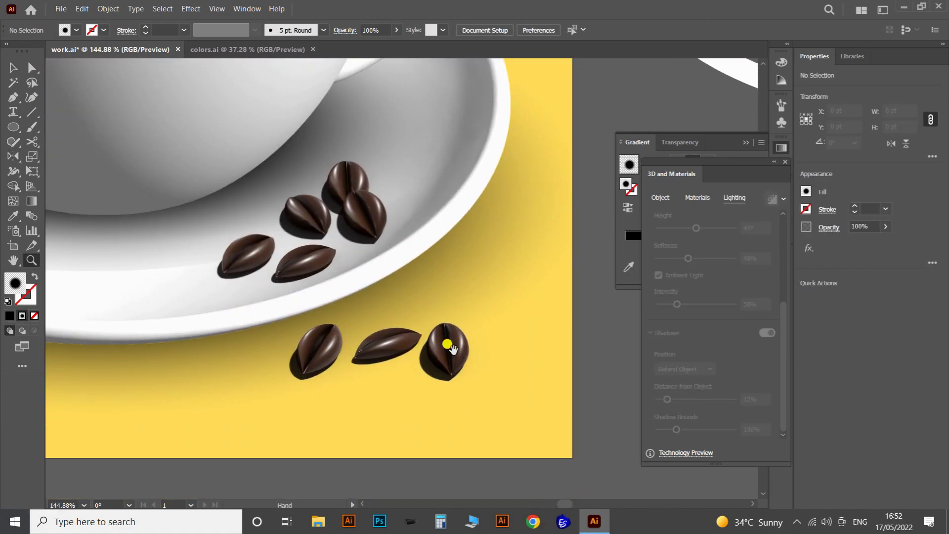
pyautogui.scroll(-2, 388, 252)
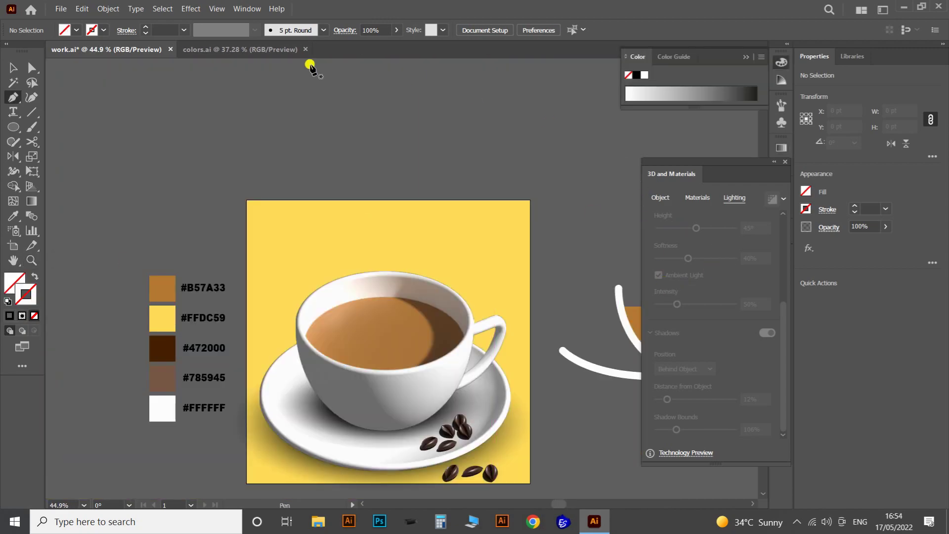
# Show the Swatches, dock them with 3D and Materials, and set the stroke colour to white
pyautogui.click(256, 8)
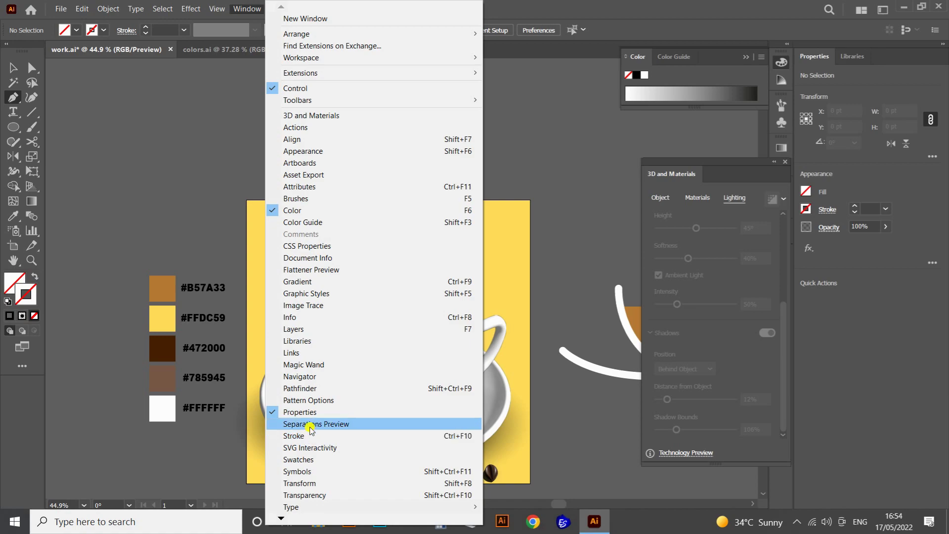
pyautogui.click(306, 459)
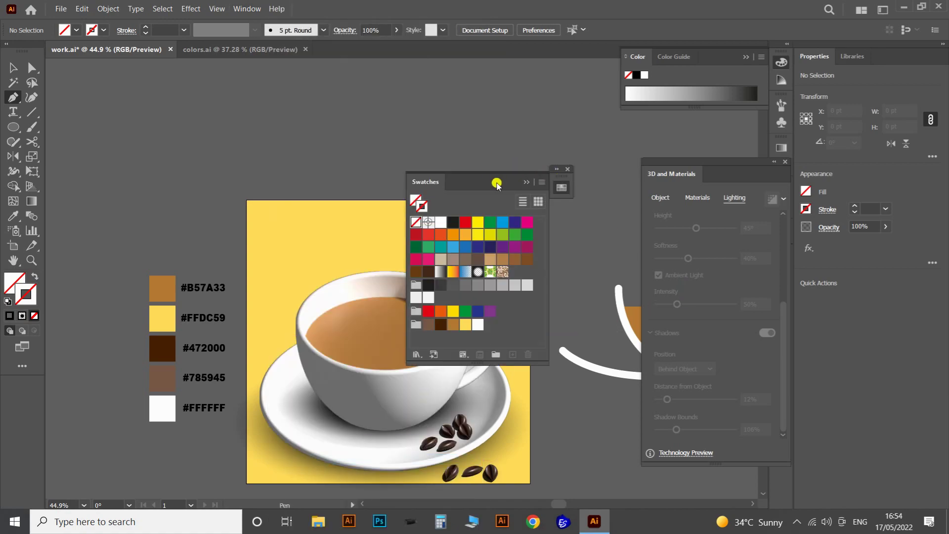
pyautogui.moveTo(497, 184); pyautogui.dragTo(707, 172)
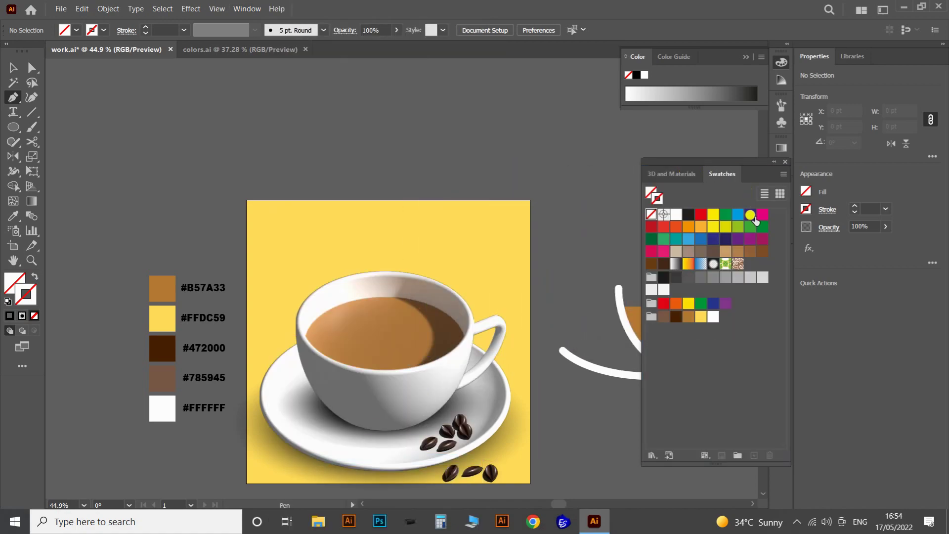
pyautogui.click(712, 317)
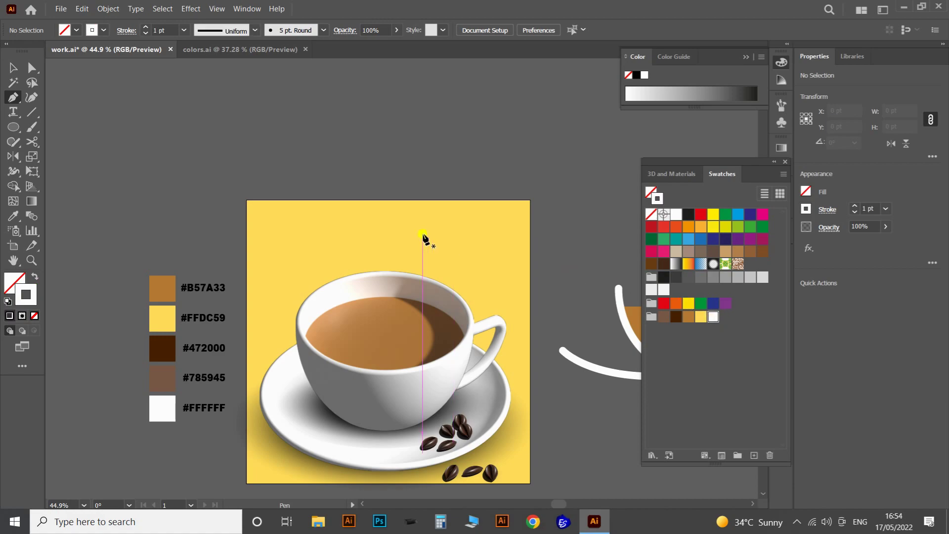
# Draw a wavy steam path about 140 × 516 pt from the artboard's upper edge down into the coffee with the Pen tool
pyautogui.click(391, 202)
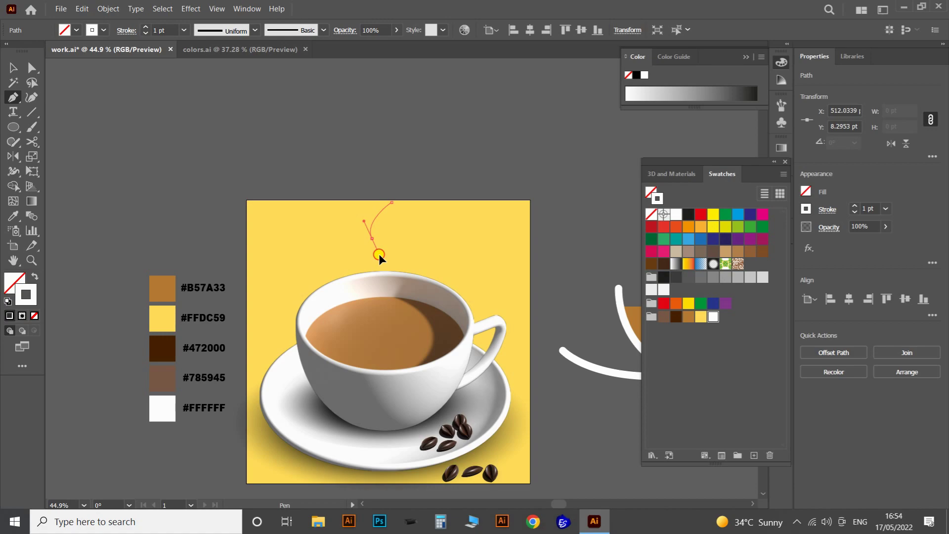
pyautogui.moveTo(379, 254); pyautogui.dragTo(382, 341)
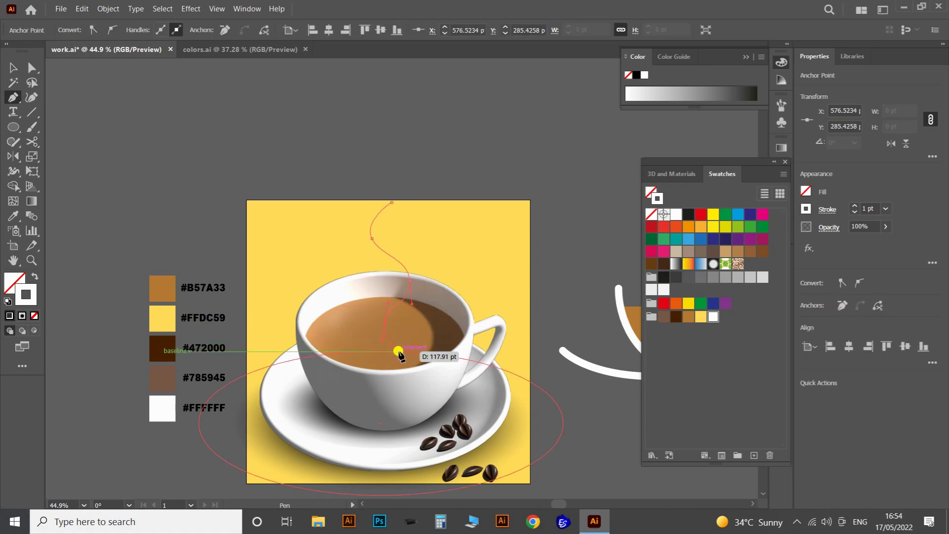
pyautogui.click(400, 349)
pyautogui.press('v')
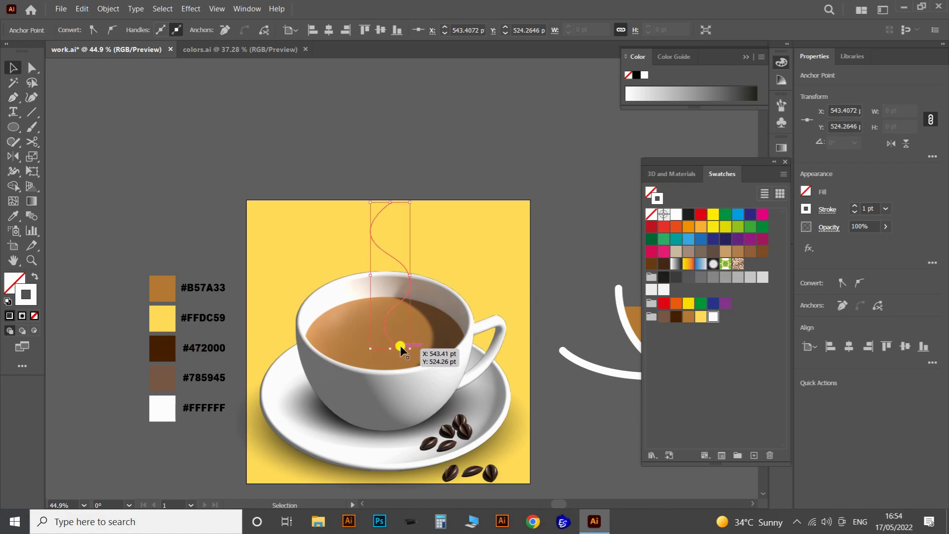
# Set the long steam path's stroke weight to 35 pt and give it the double-bulge width profile
pyautogui.click(401, 199)
pyautogui.click(400, 199)
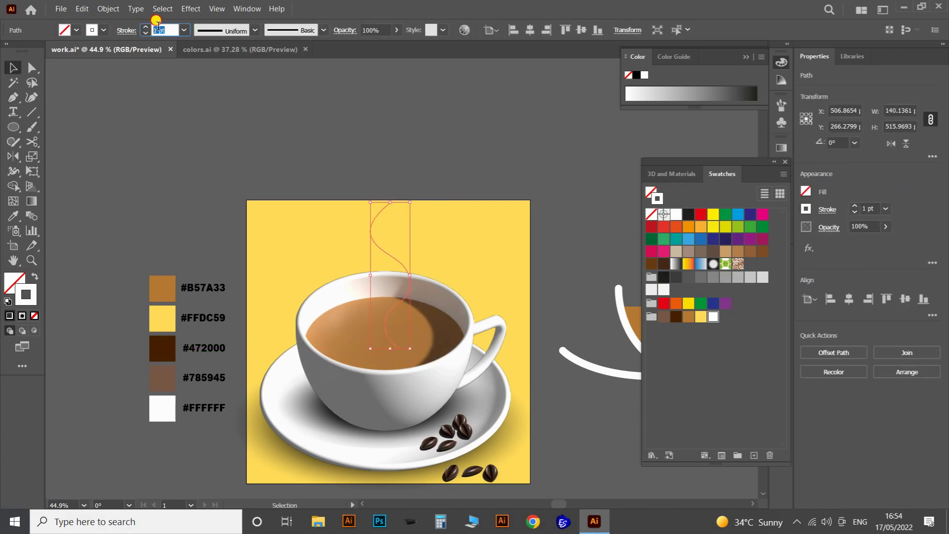
pyautogui.write('35')
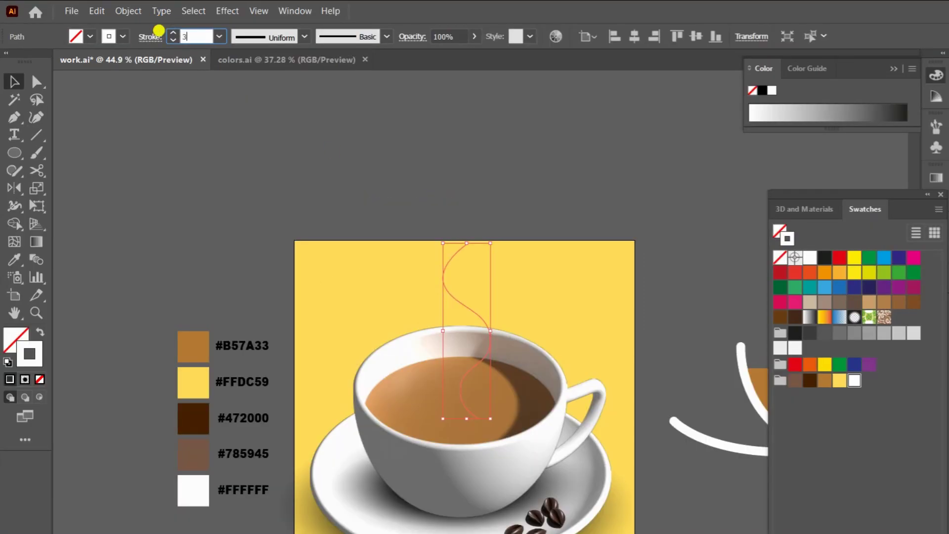
pyautogui.press('Return')
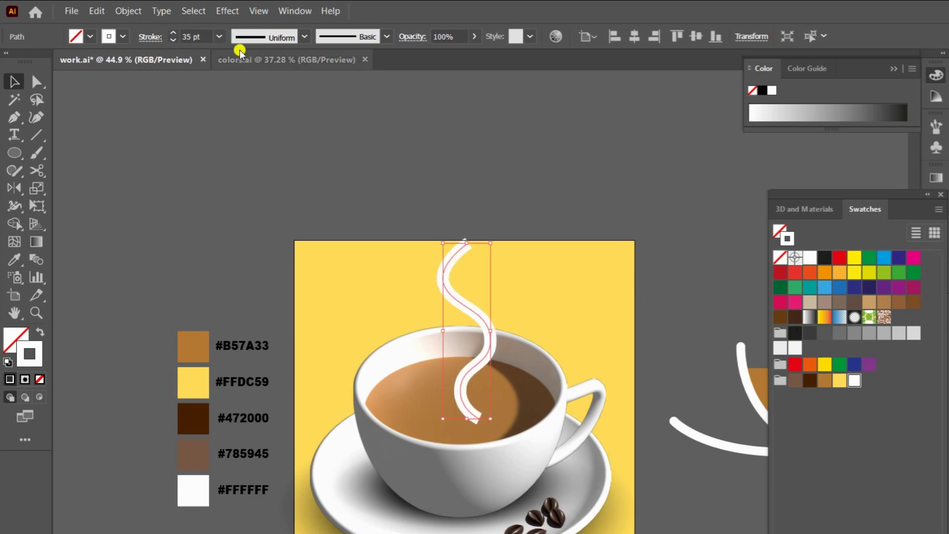
pyautogui.click(299, 37)
pyautogui.click(277, 105)
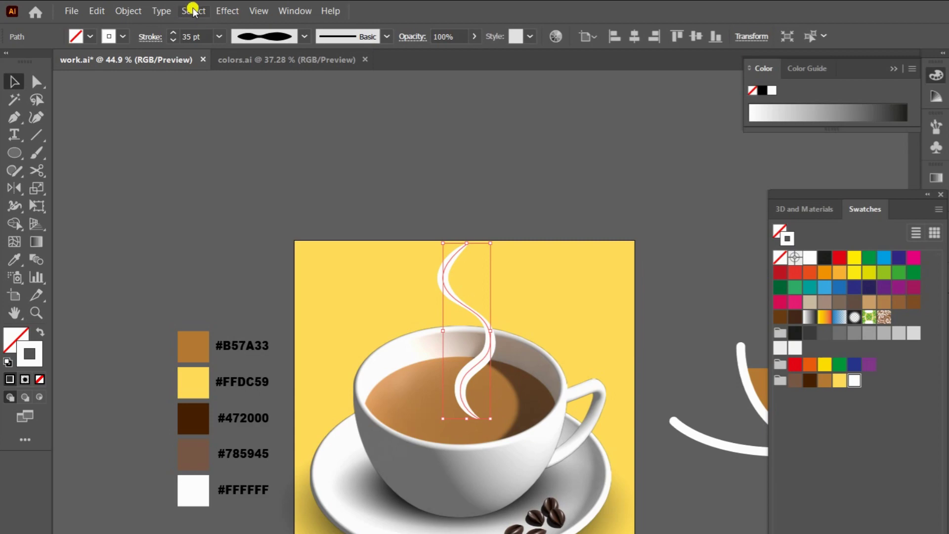
# Apply a Gaussian Blur with a radius of about 49.9 pixels to the long steam path and deselect it
pyautogui.click(227, 11)
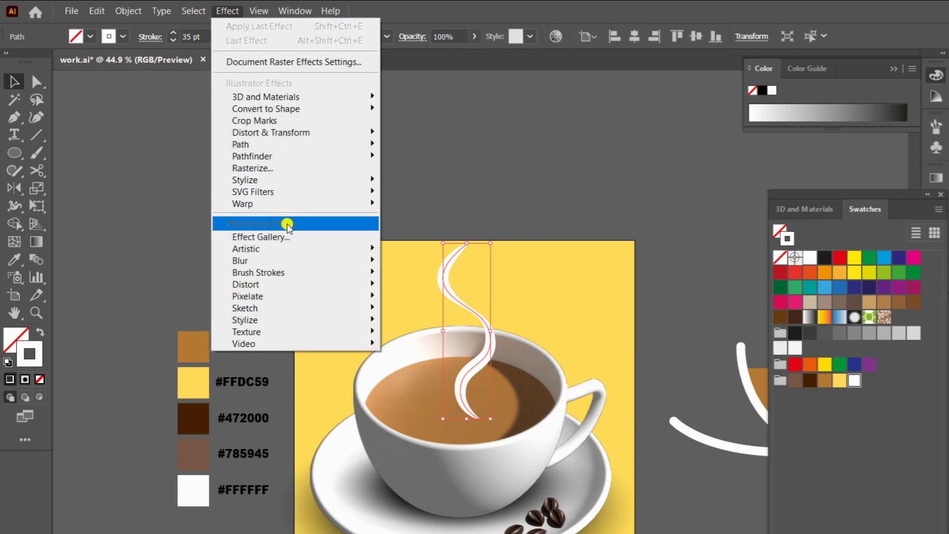
pyautogui.moveTo(271, 262)
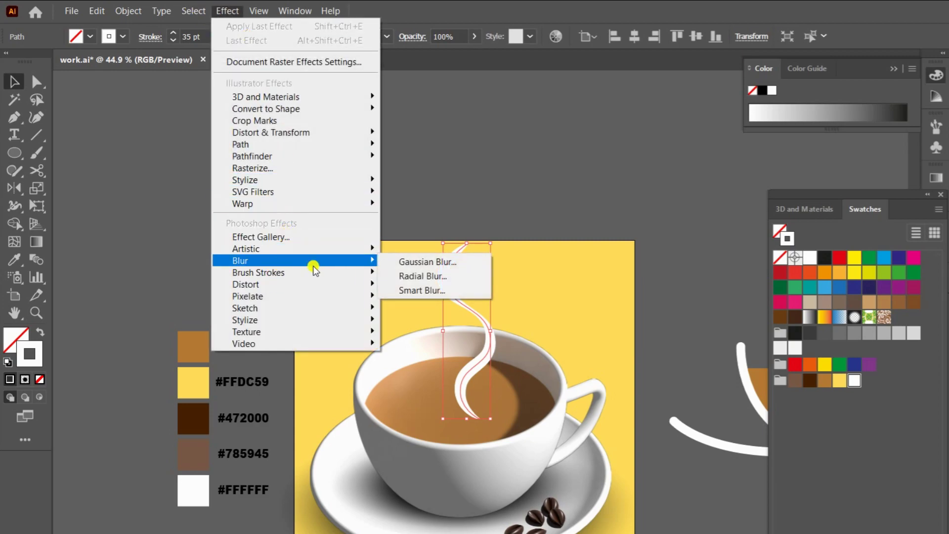
pyautogui.click(427, 265)
pyautogui.click(576, 303)
pyautogui.moveTo(578, 311); pyautogui.dragTo(581, 311)
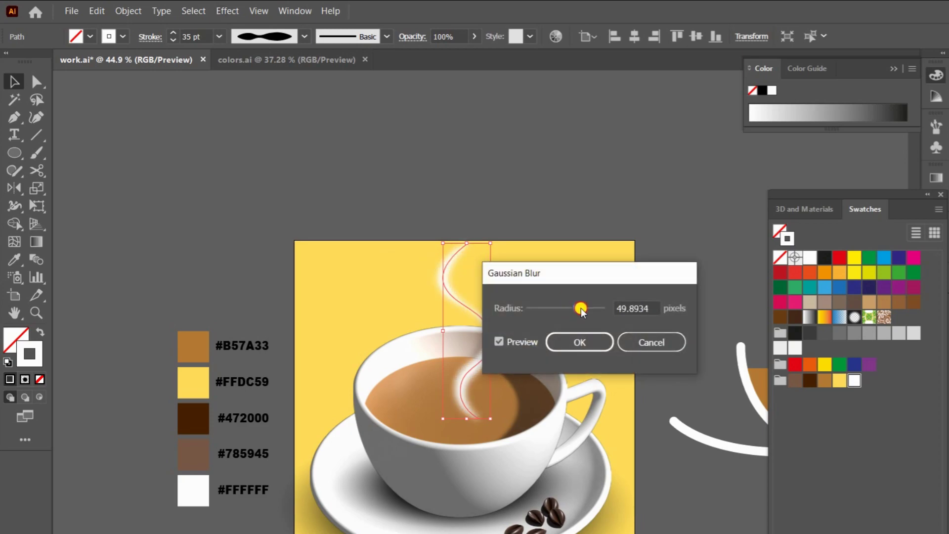
pyautogui.click(583, 340)
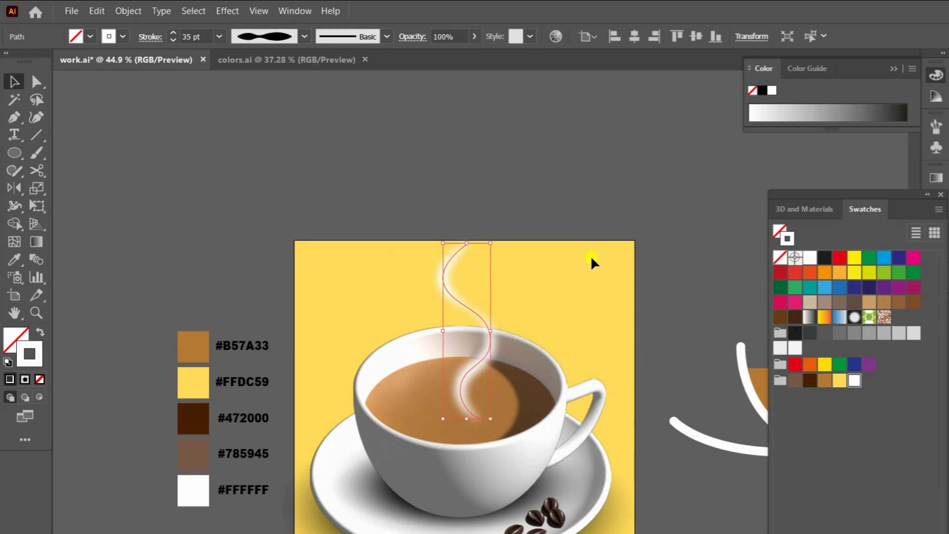
pyautogui.click(583, 196)
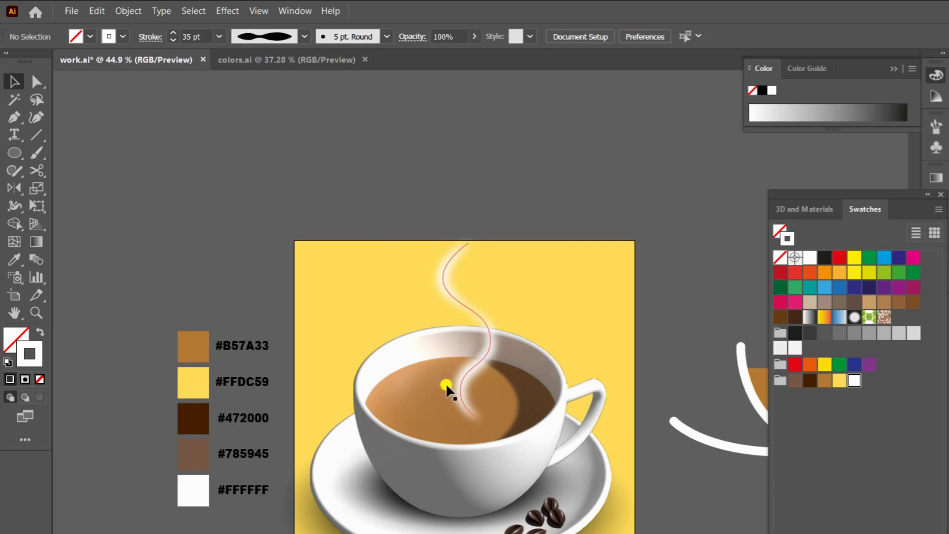
# Draw a second wavy steam path about 79 × 329 pt to the left of the first, ending in the coffee
pyautogui.click(13, 117)
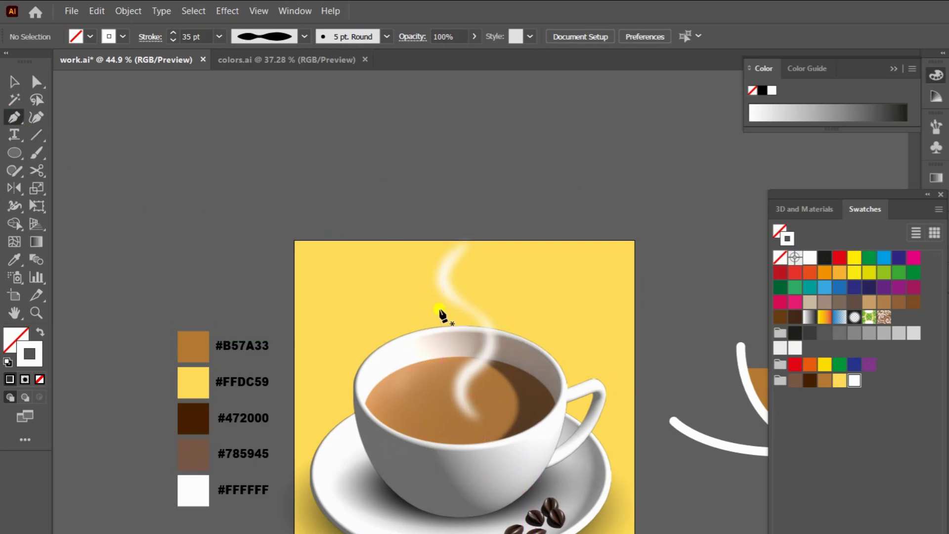
pyautogui.click(429, 311)
pyautogui.moveTo(443, 331); pyautogui.dragTo(441, 350)
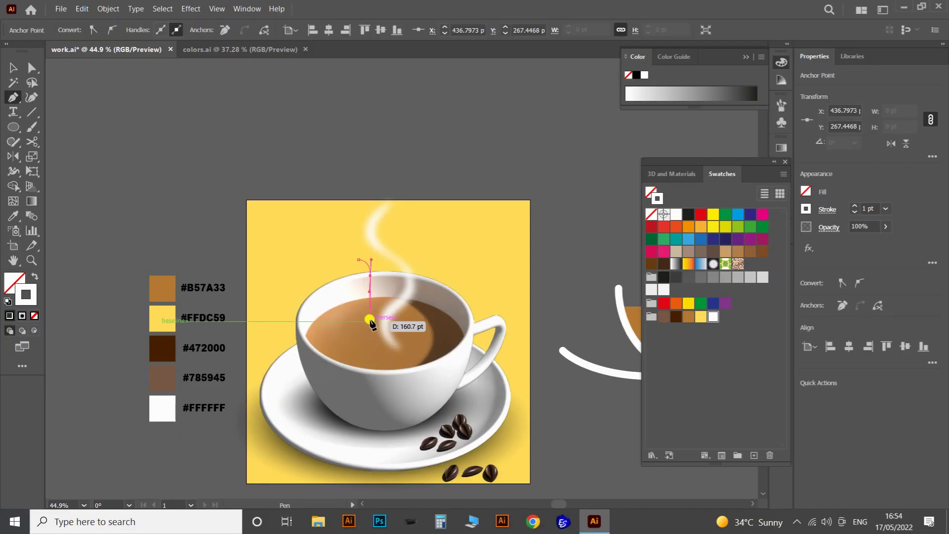
pyautogui.moveTo(443, 389); pyautogui.dragTo(456, 412)
pyautogui.press('v')
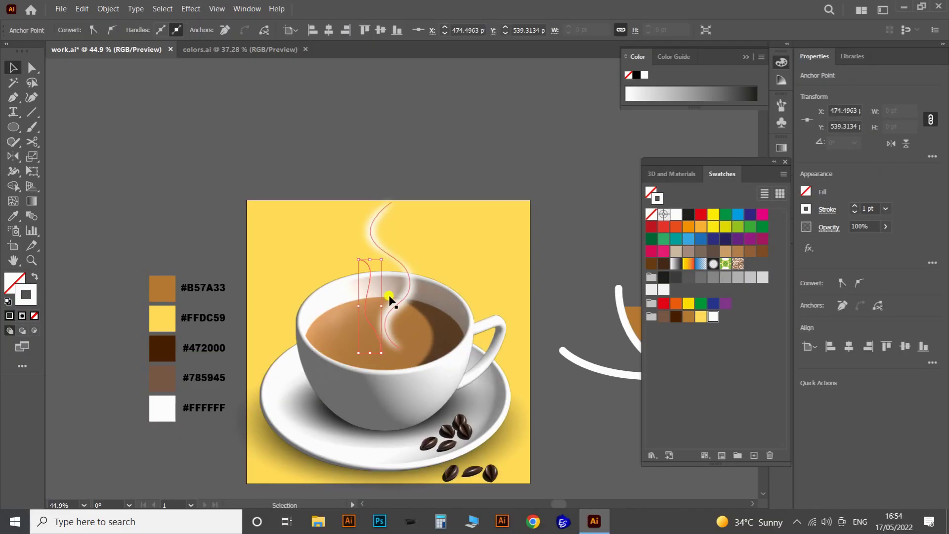
# Set the second steam path's stroke weight to 25 pt and apply the lens-shaped width profile
pyautogui.write('25')
pyautogui.press('Return')
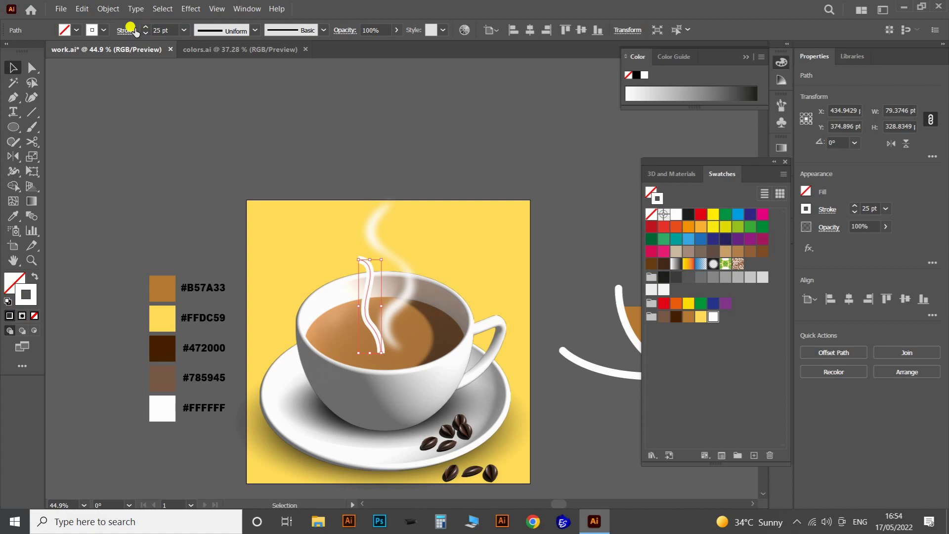
pyautogui.click(255, 30)
pyautogui.click(218, 66)
# Apply a Gaussian Blur to the second steam path, adjusting its radius, and deselect the path
pyautogui.click(191, 9)
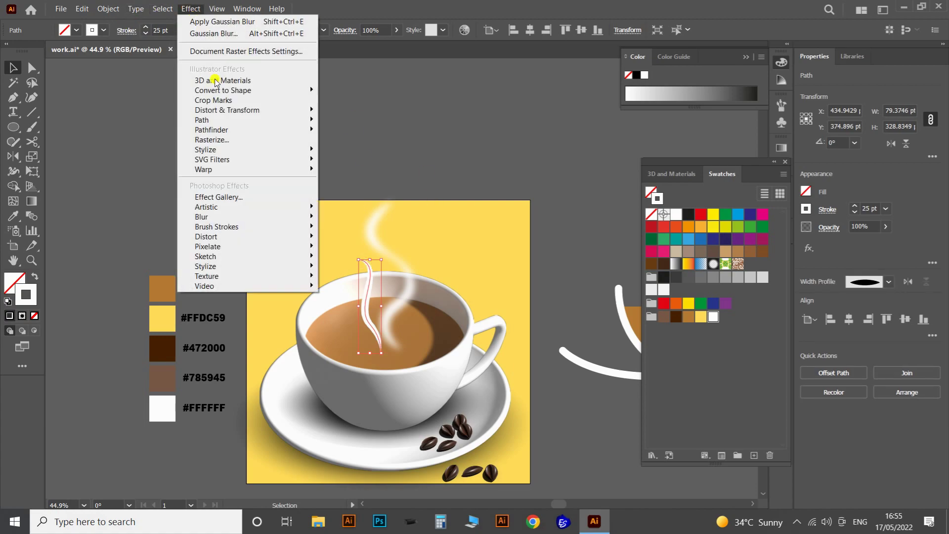
pyautogui.moveTo(208, 214)
pyautogui.click(360, 214)
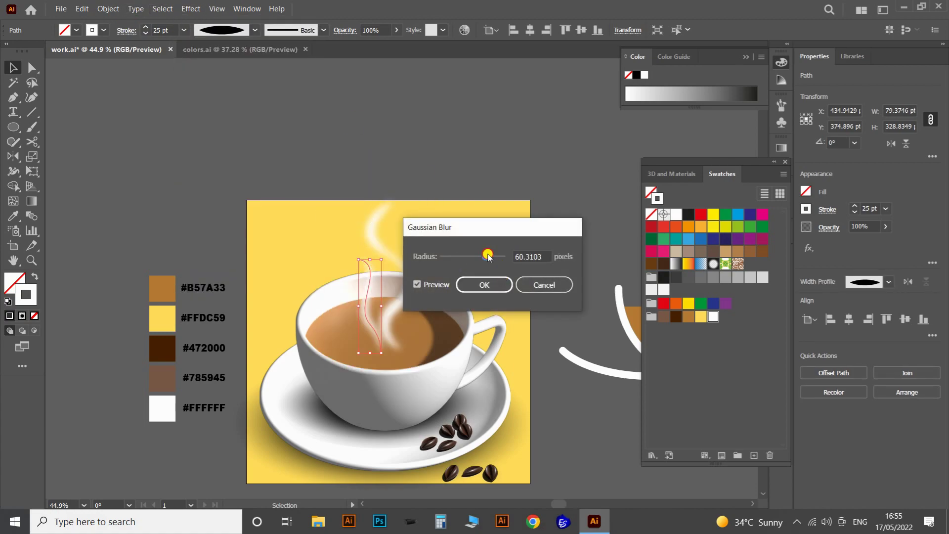
pyautogui.moveTo(473, 258); pyautogui.dragTo(470, 259)
pyautogui.click(483, 285)
pyautogui.click(517, 167)
# Draw a third, slender wavy steam path about 54 × 296 pt rising above the cup's rear rim, right of the long wisp's upper curve
pyautogui.press('z')
pyautogui.moveTo(416, 233); pyautogui.dragTo(404, 259)
pyautogui.click(405, 209)
pyautogui.moveTo(387, 308); pyautogui.dragTo(372, 317)
pyautogui.press('v')
pyautogui.moveTo(393, 208); pyautogui.dragTo(425, 247)
# Set the slender third steam path's stroke weight to 20 pt and apply the lens-shaped width profile
pyautogui.click(184, 30)
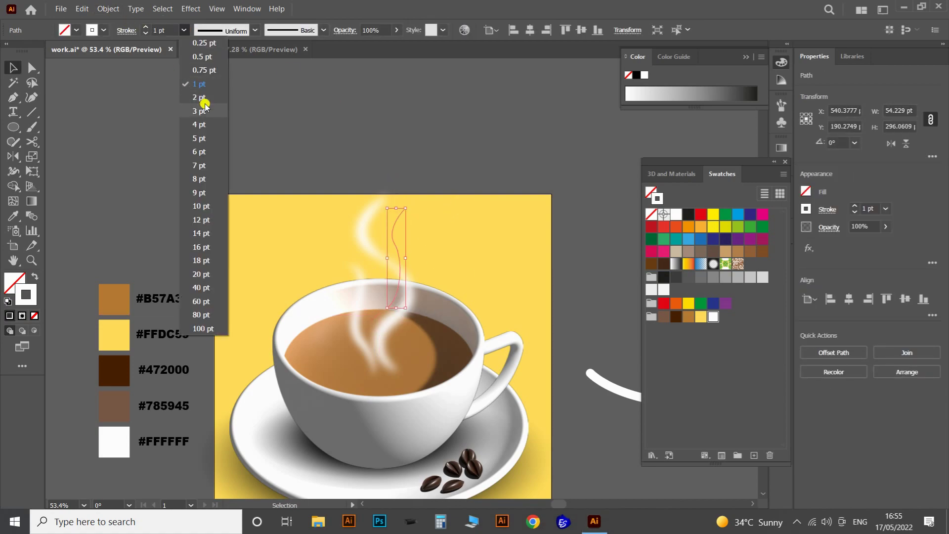
pyautogui.click(179, 32)
pyautogui.write('20')
pyautogui.press('Return')
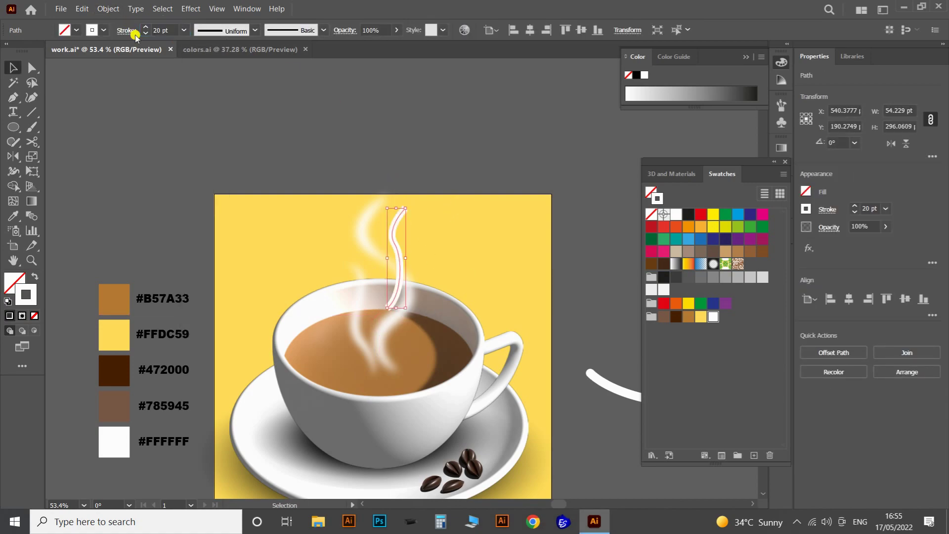
pyautogui.click(233, 31)
pyautogui.click(223, 75)
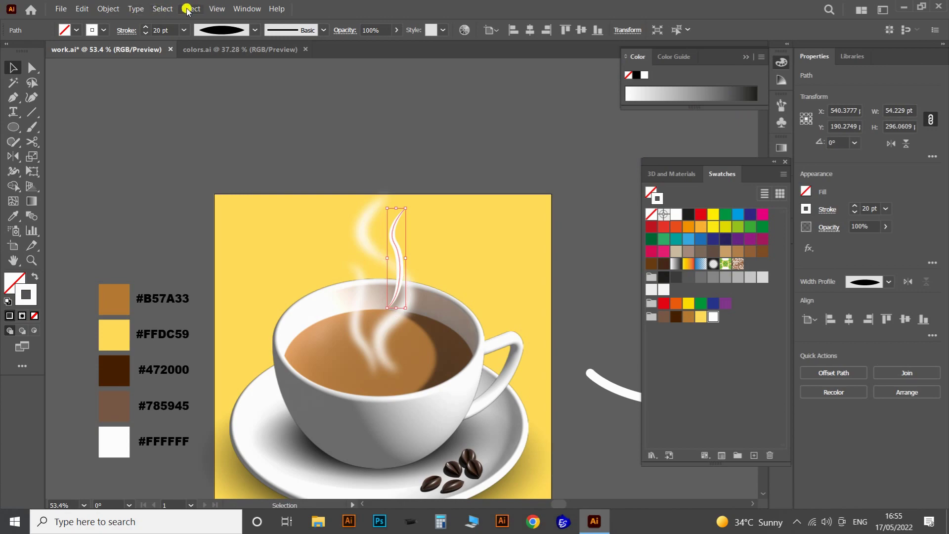
# Apply a Gaussian Blur with a radius of about 41.2 pixels to the slender third steam path and deselect it
pyautogui.click(188, 9)
pyautogui.moveTo(201, 216)
pyautogui.click(356, 215)
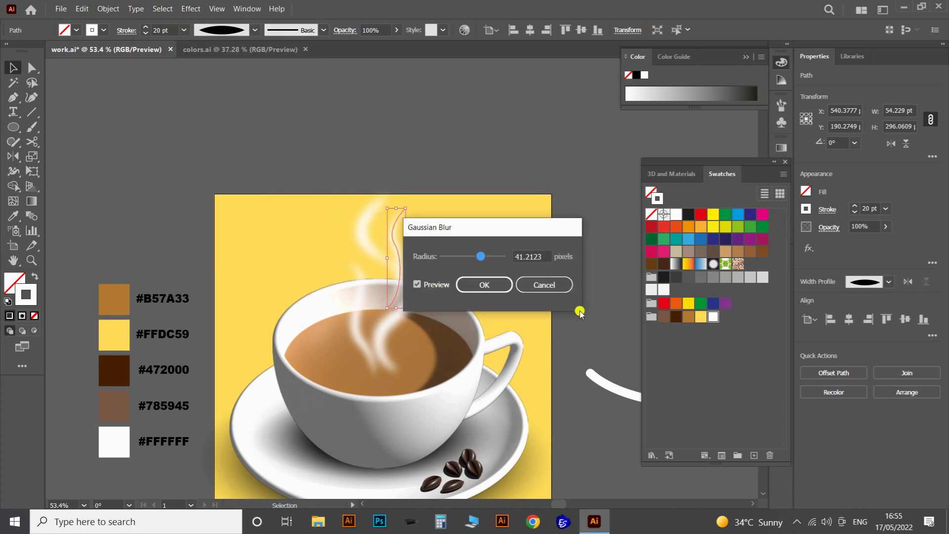
pyautogui.click(485, 281)
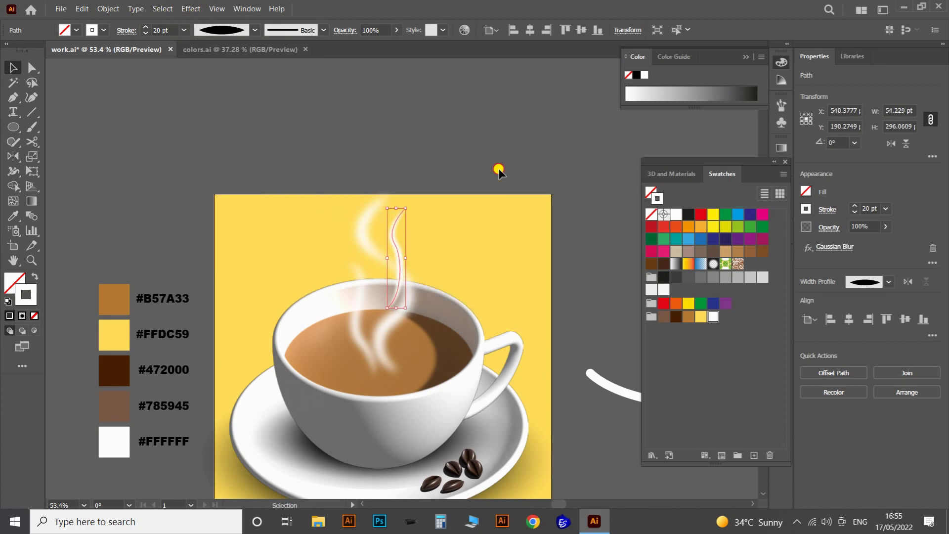
pyautogui.click(499, 169)
# Draw a fourth curved steam path about 100 × 249 pt across the cup's rear rim, left of the existing steam
pyautogui.press('z')
pyautogui.hotkey('ctrl', '0')
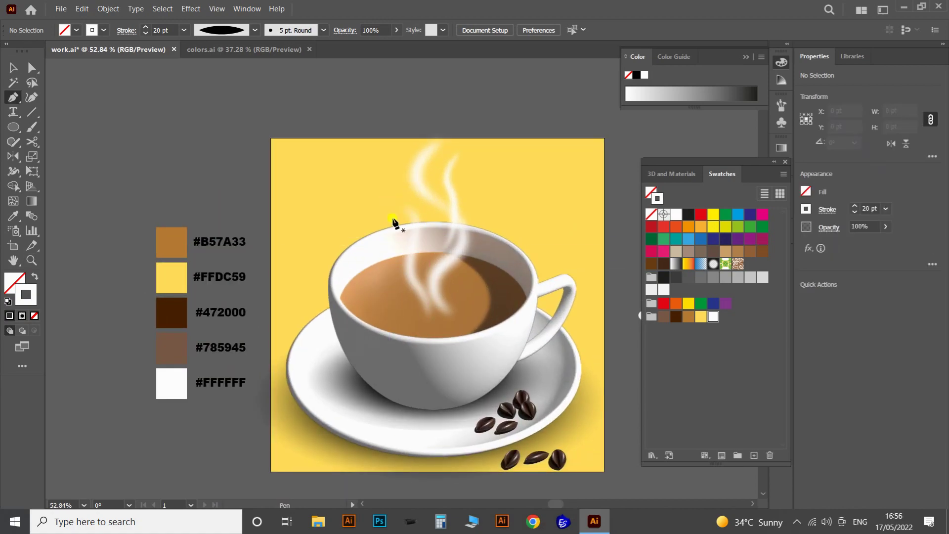
pyautogui.click(397, 189)
pyautogui.moveTo(430, 222); pyautogui.dragTo(428, 296)
pyautogui.press('v')
# Set the fourth steam path's stroke weight to 35 pt and apply the lens-shaped width profile
pyautogui.moveTo(171, 31); pyautogui.dragTo(116, 34)
pyautogui.write('35')
pyautogui.click(233, 31)
pyautogui.click(223, 75)
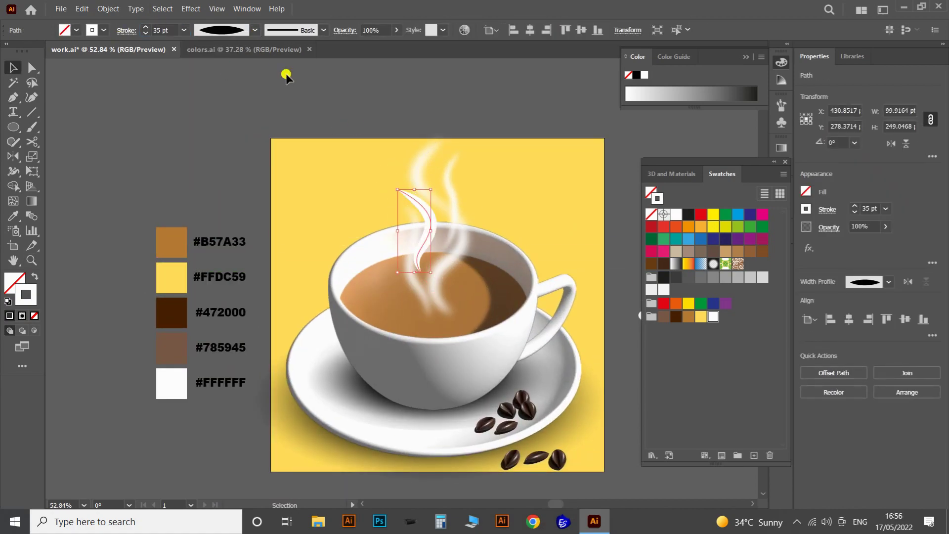
# Apply a Gaussian Blur to the fourth steam path and deselect it
pyautogui.click(190, 9)
pyautogui.moveTo(229, 218)
pyautogui.click(356, 216)
pyautogui.click(487, 285)
pyautogui.scroll(-3, 452, 212)
pyautogui.click(508, 111)
# Move the slender 20 pt steam wisp slightly left and down, closer to the other steam, and deselect it
pyautogui.press('z')
pyautogui.moveTo(433, 209); pyautogui.dragTo(519, 227)
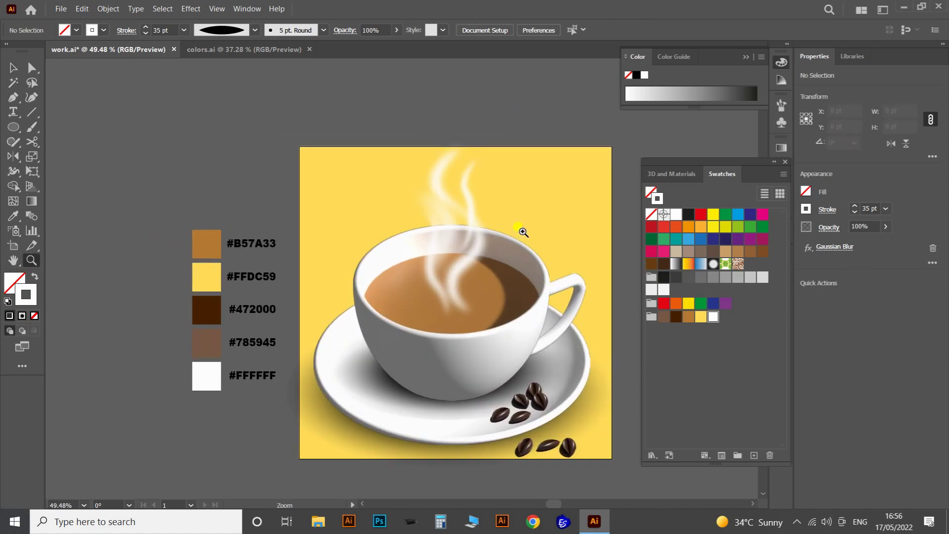
pyautogui.press('v')
pyautogui.moveTo(468, 197); pyautogui.dragTo(459, 204)
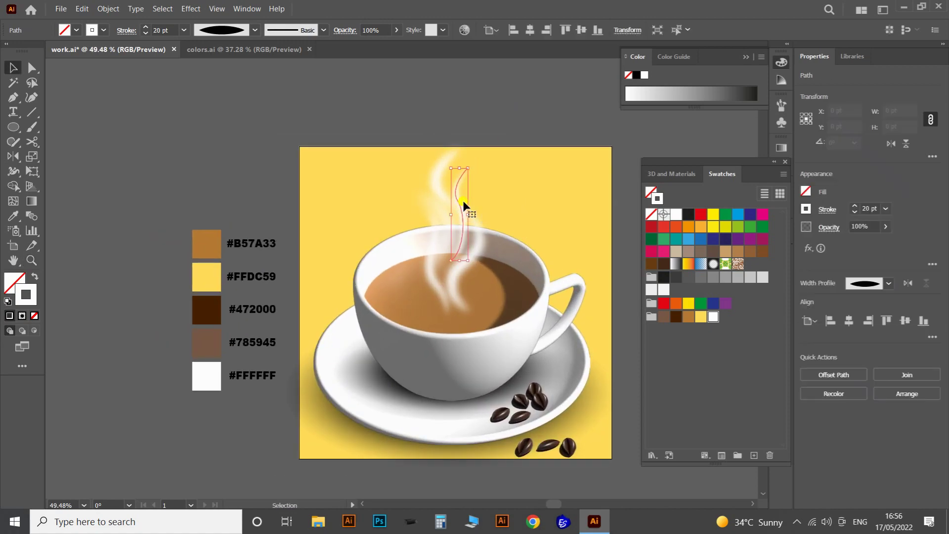
pyautogui.press('z')
pyautogui.moveTo(492, 152); pyautogui.dragTo(403, 238)
pyautogui.press('v')
pyautogui.click(497, 120)
# Examine the complete coffee illustration, including the steam, cup, saucer and beans, at different magnifications
pyautogui.press('z')
pyautogui.moveTo(494, 210); pyautogui.dragTo(534, 220)
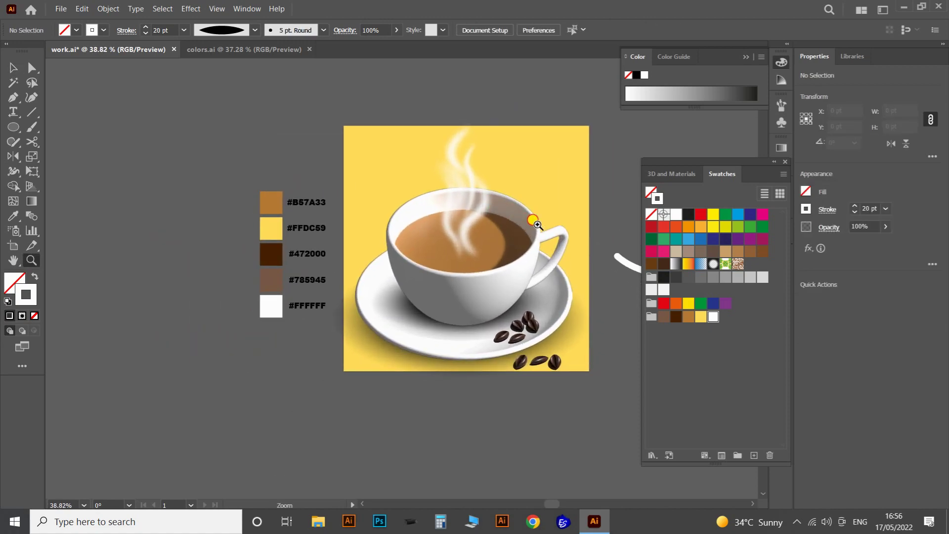
pyautogui.moveTo(495, 247); pyautogui.dragTo(511, 252)
pyautogui.press('space')
pyautogui.moveTo(556, 286); pyautogui.dragTo(452, 296)
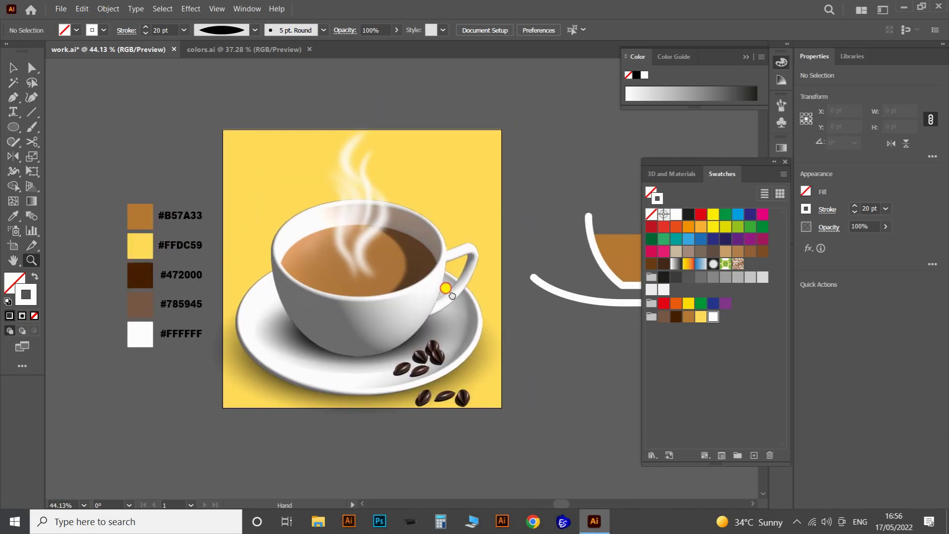
pyautogui.scroll(-1, 437, 222)
pyautogui.scroll(3, 390, 309)
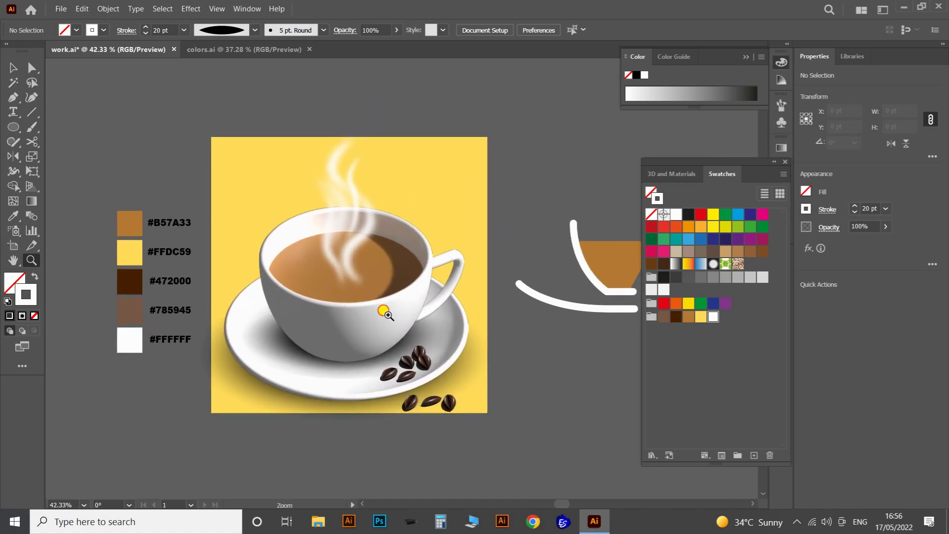
pyautogui.scroll(1, 413, 326)
pyautogui.moveTo(434, 331); pyautogui.dragTo(363, 343)
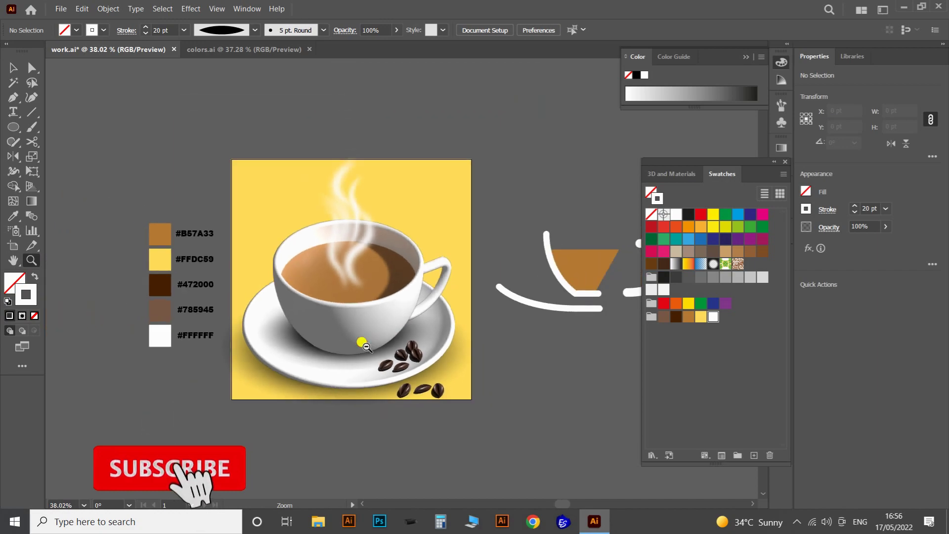
pyautogui.press('a')
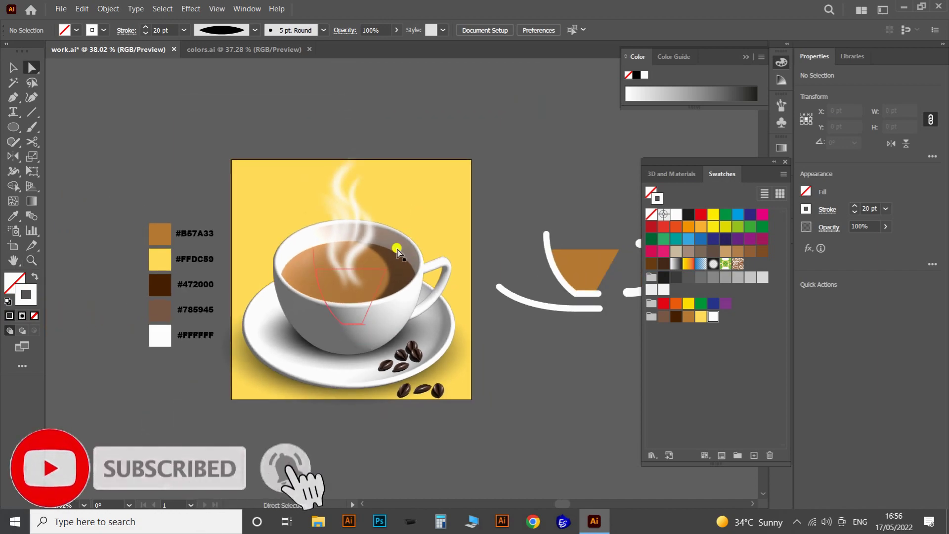